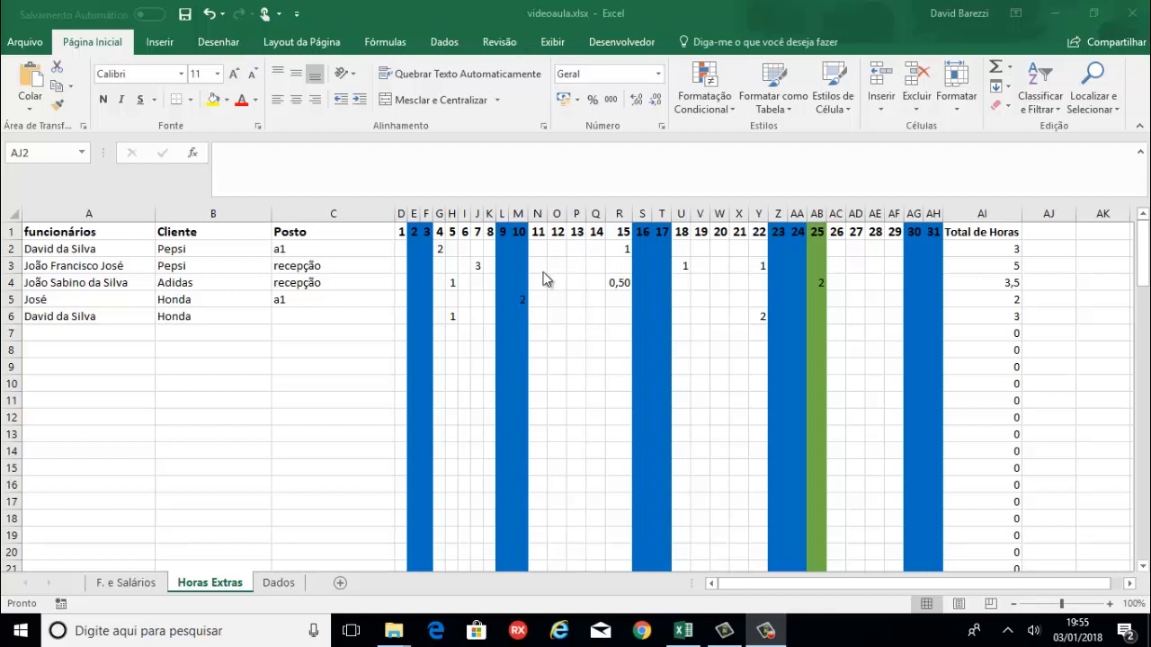
Examine the daily overtime entries and the SOMA formulas filled down the Total de Horas column on the Horas Extras sheet.
click(1001, 231)
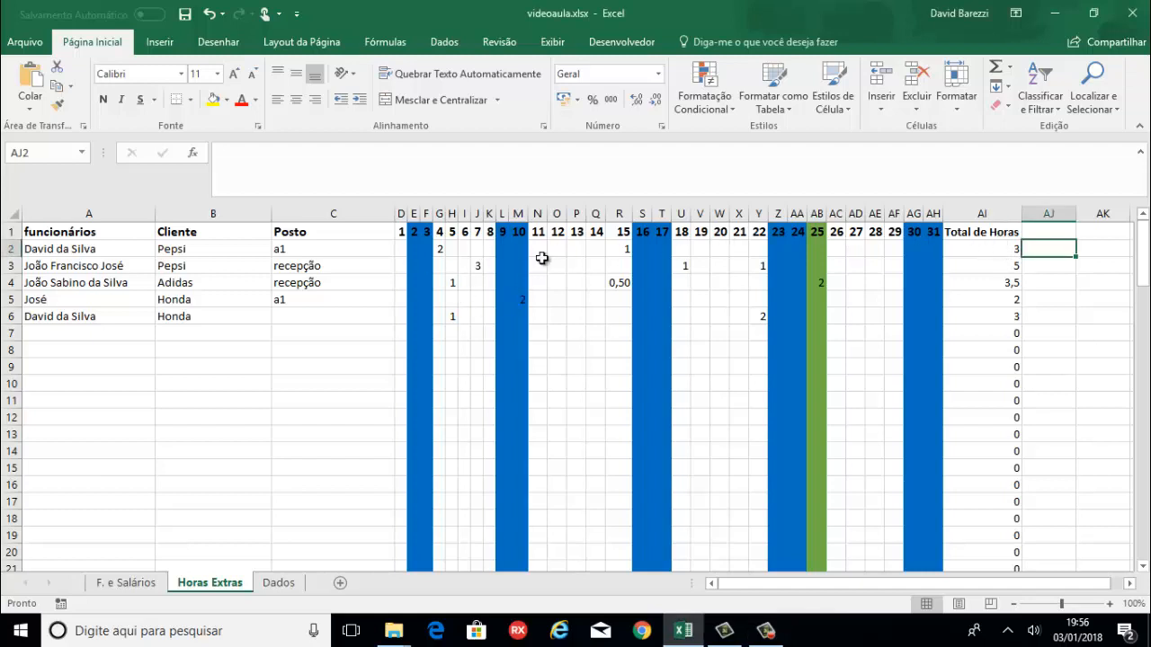
click(443, 250)
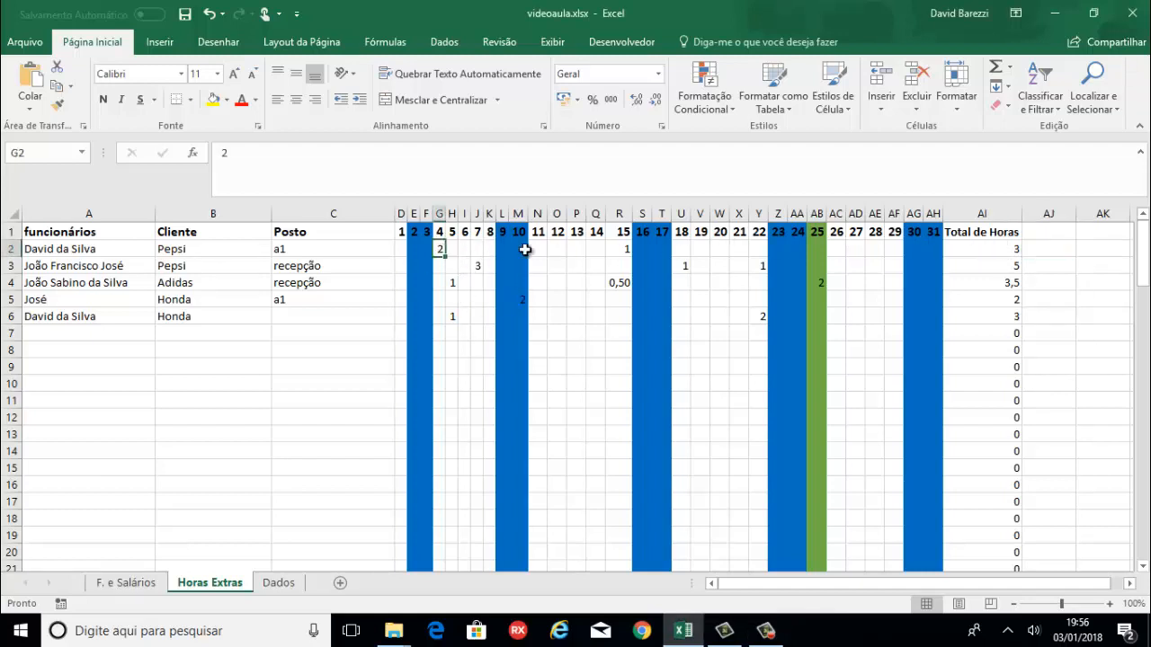
click(617, 250)
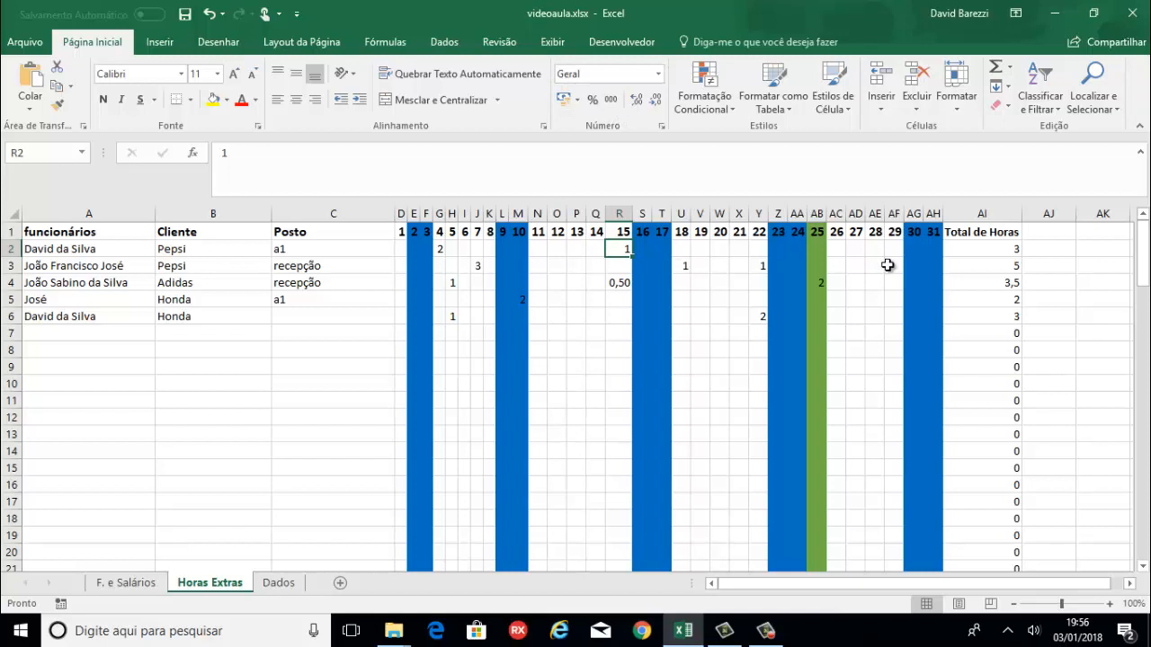
click(980, 249)
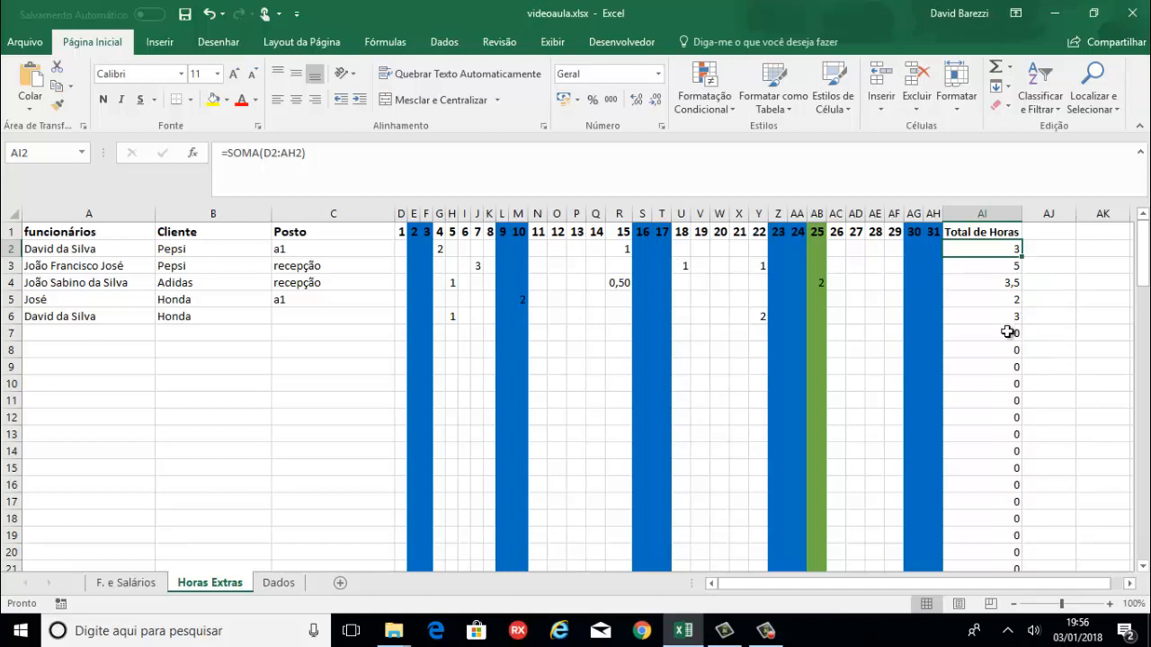
click(1005, 318)
scroll(1026, 319, down, 20)
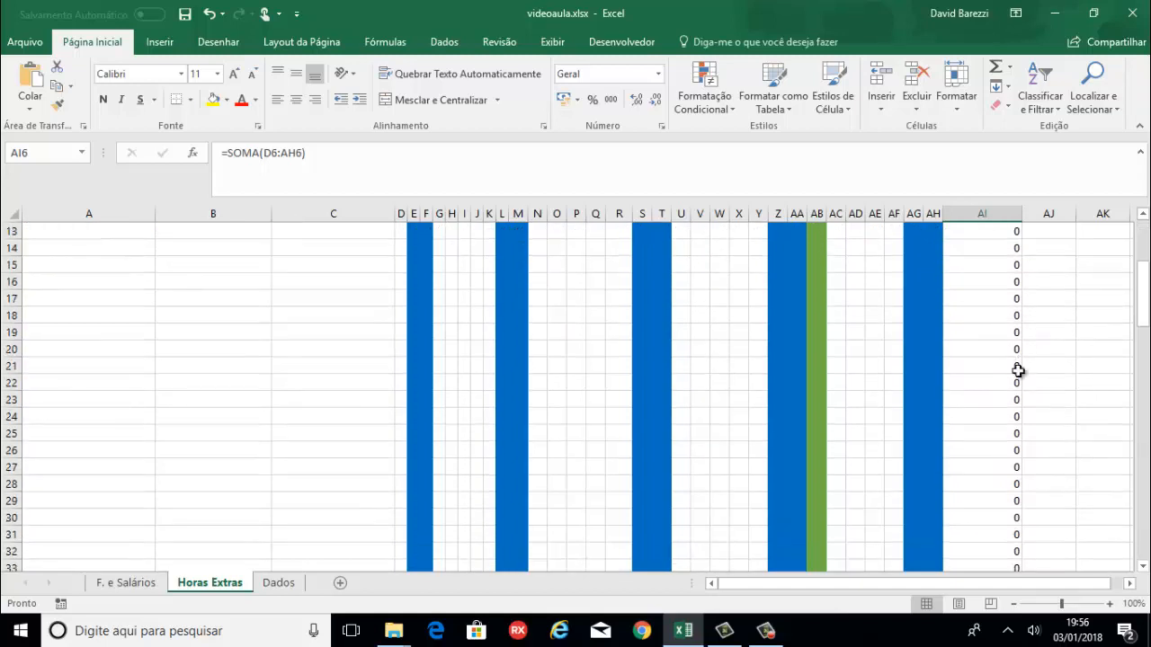
scroll(915, 427, down, 2)
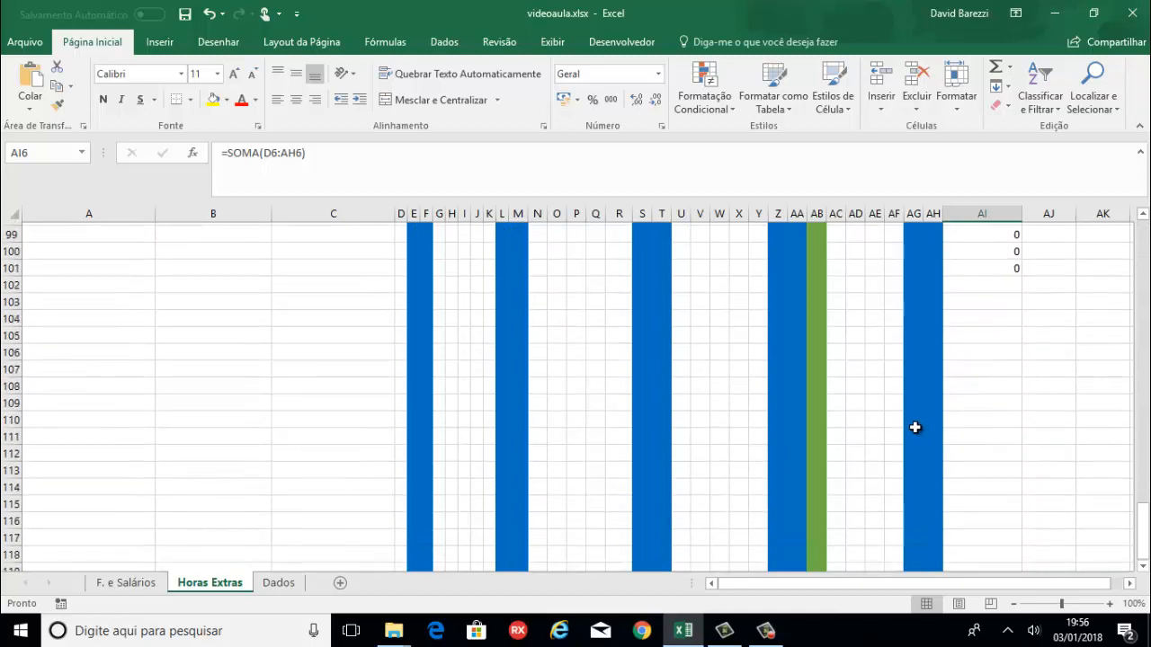
scroll(917, 429, up, 20)
scroll(925, 383, up, 5)
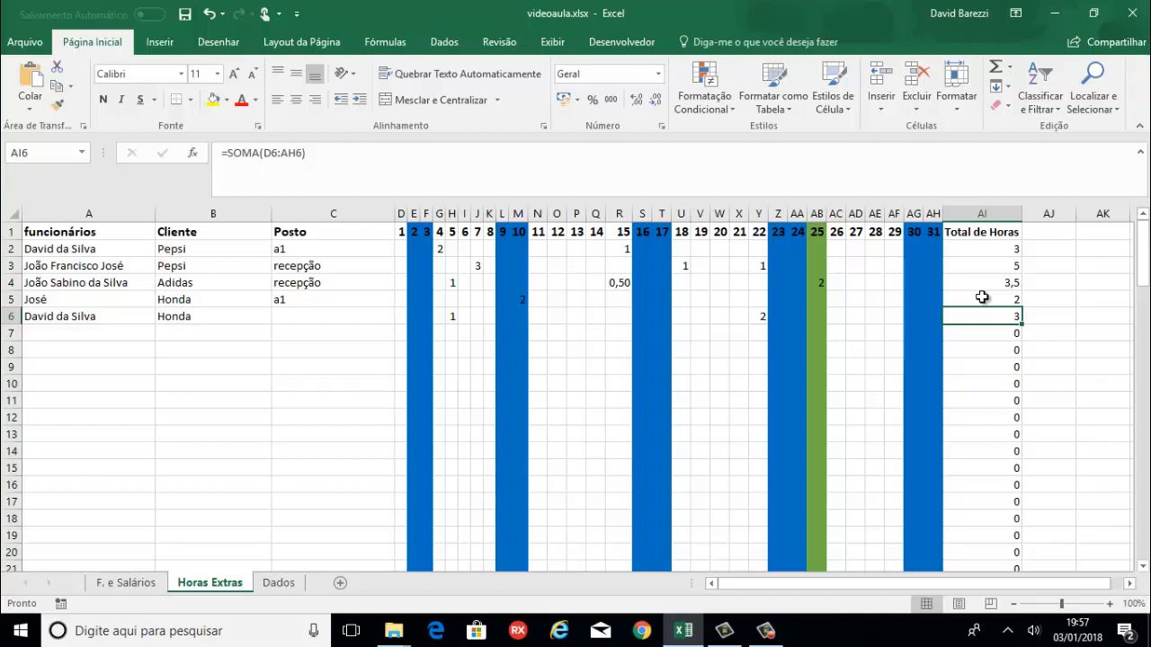
click(1060, 257)
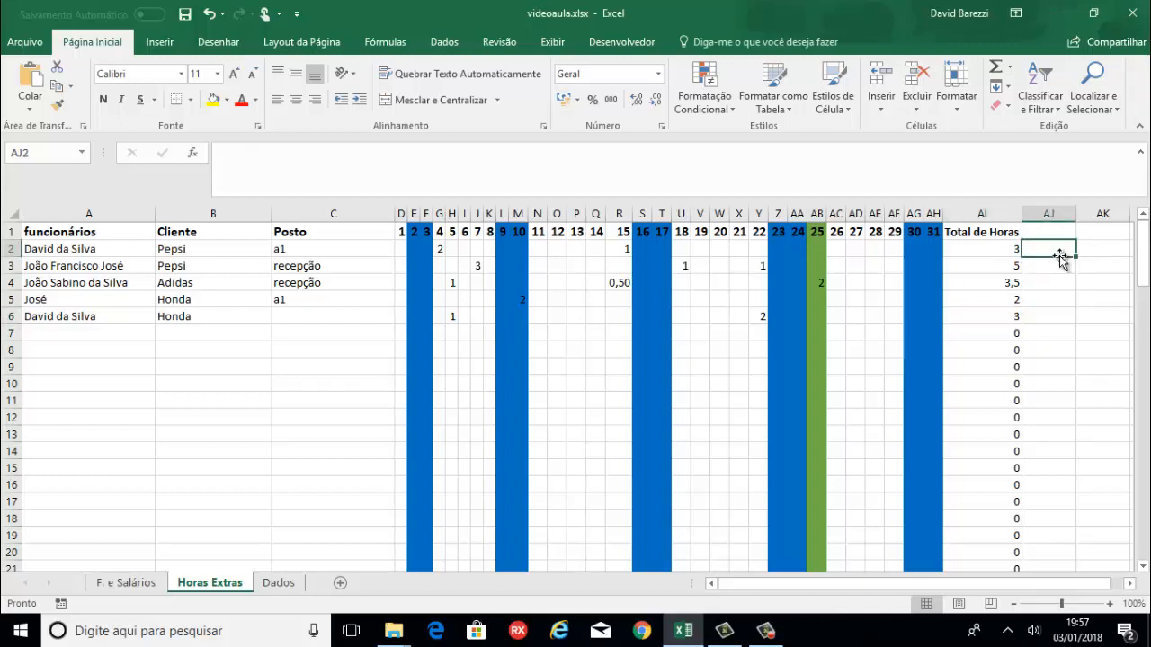
click(989, 251)
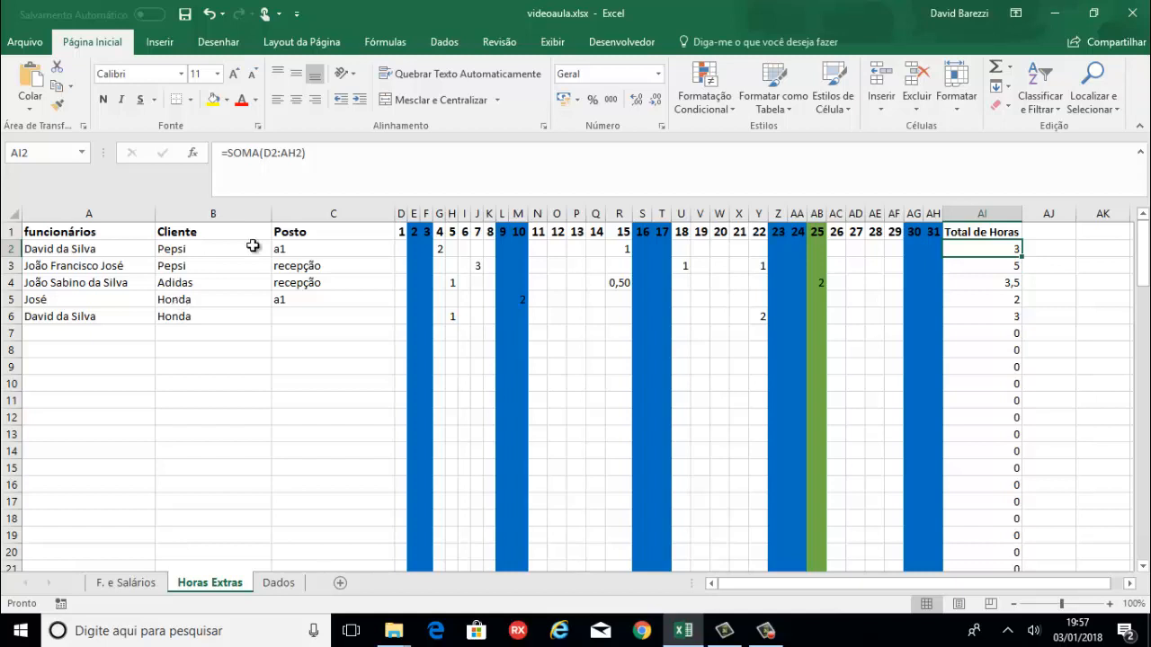
Insert a blank column between the funcionários and Cliente columns and make it narrower.
click(190, 210)
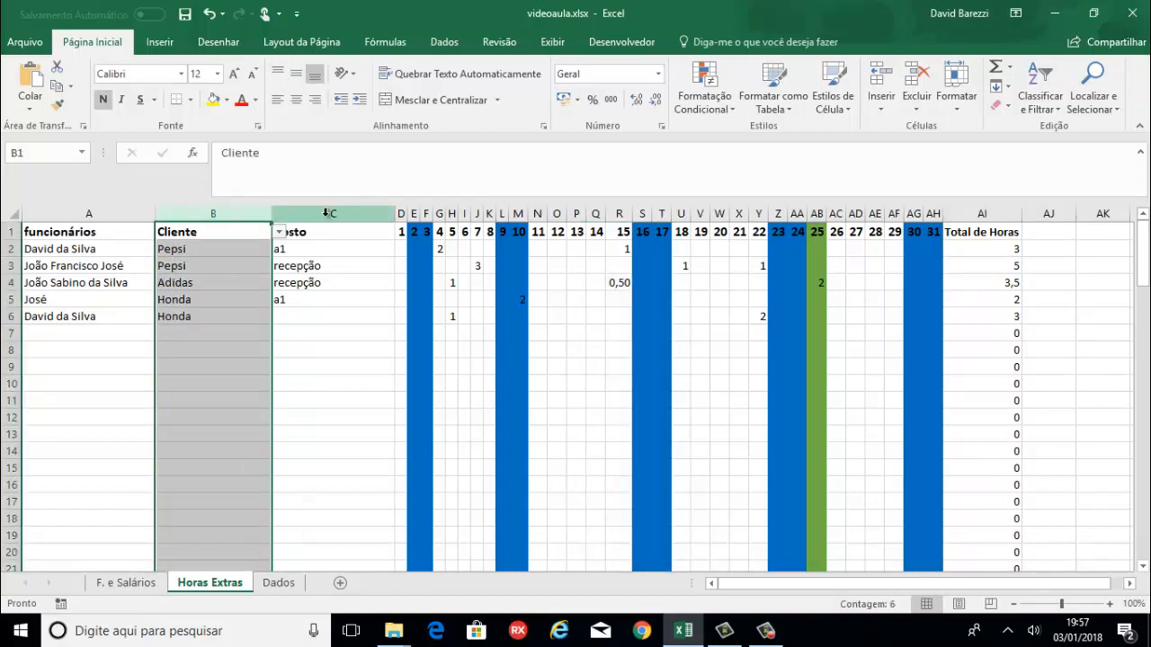
right_click(203, 214)
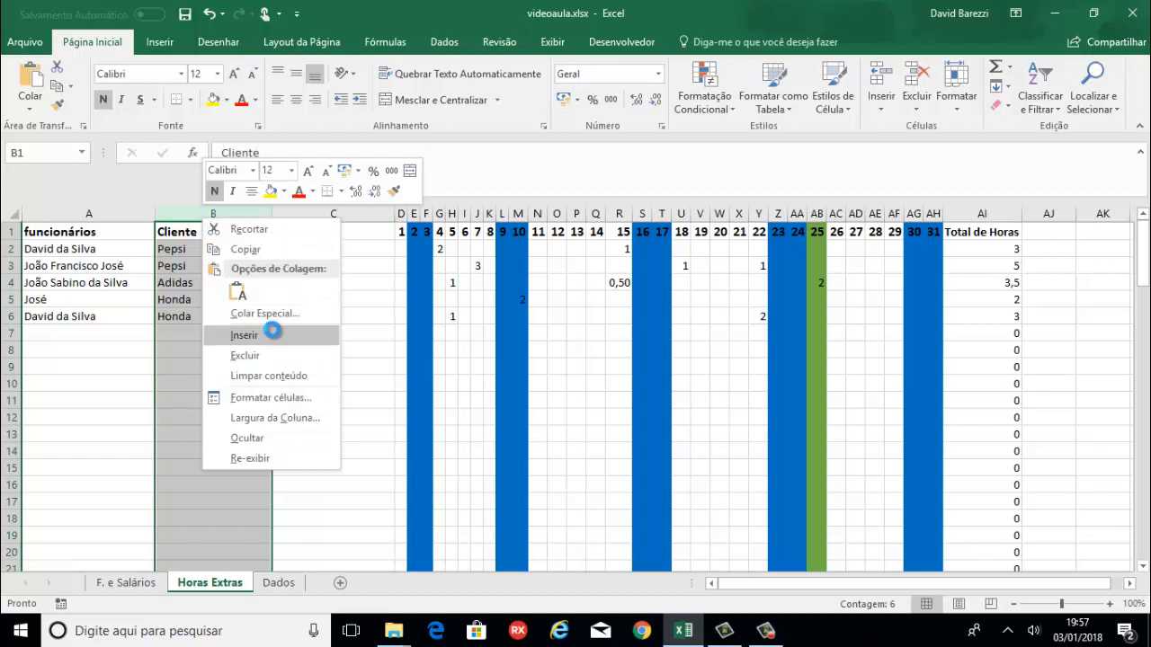
click(270, 334)
drag(285, 207, 243, 208)
Try to enter the header "Função" in cell B1 of the new column.
click(202, 235)
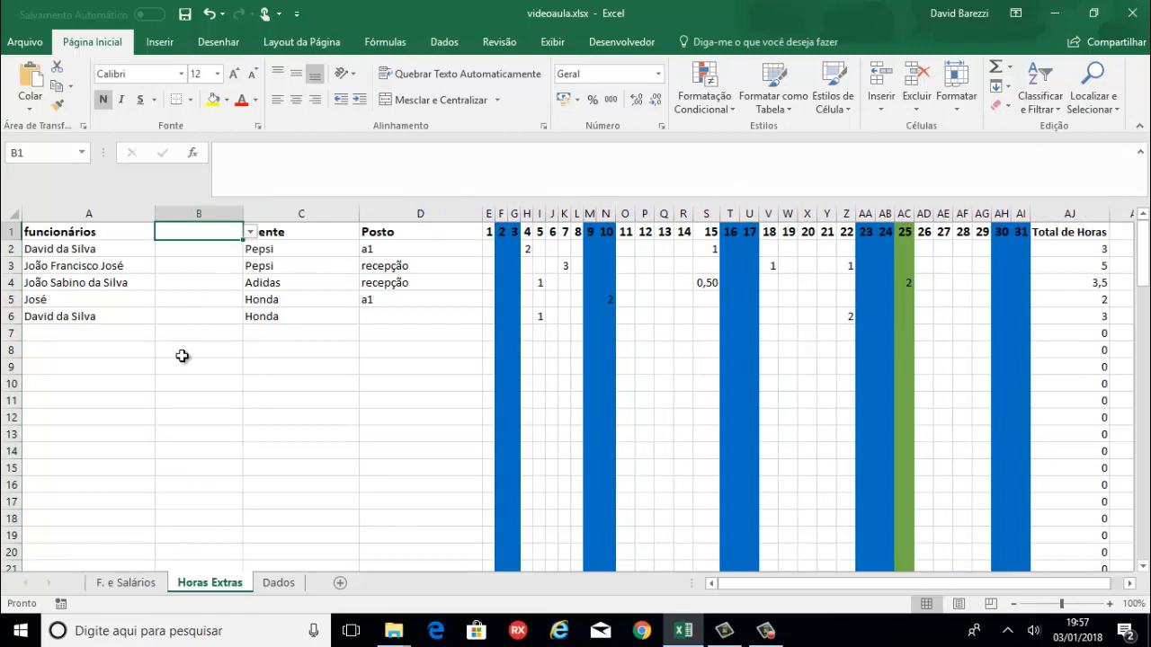
text(Fun)
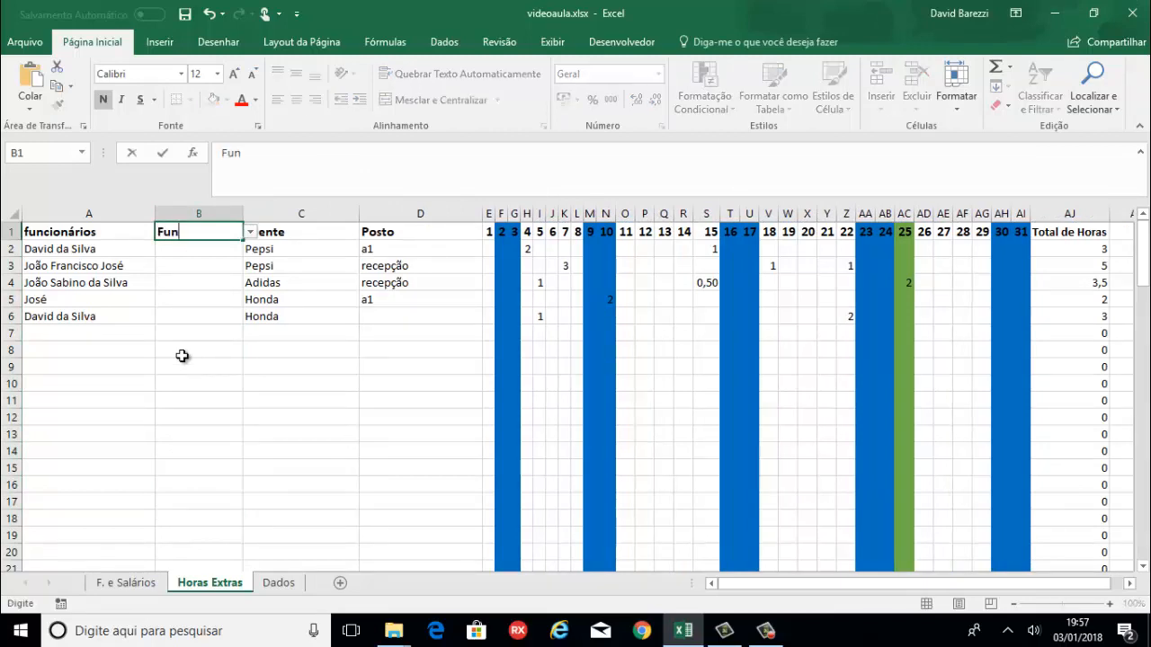
text(ção)
key(Return)
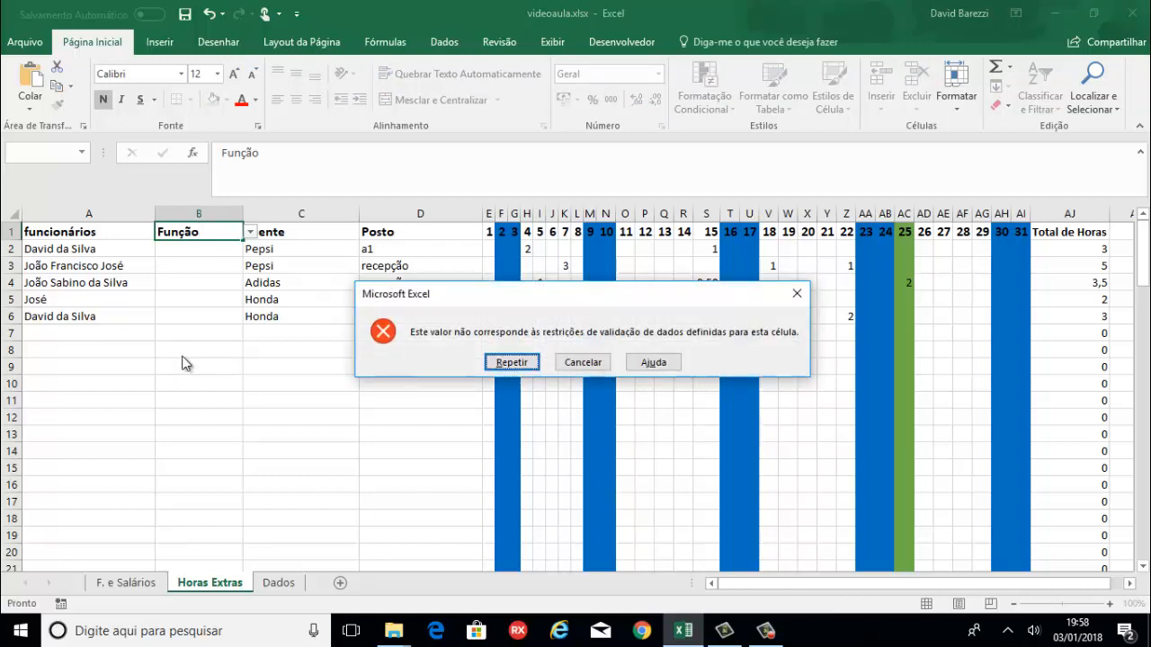
key(Tab)
key(Return)
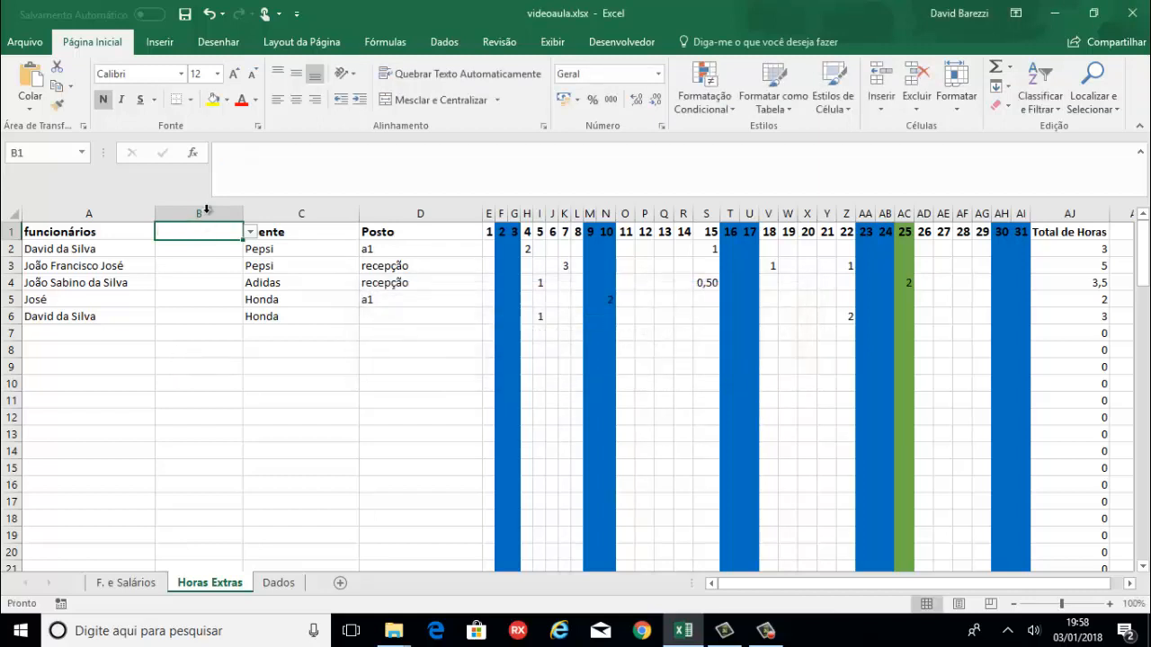
Clear the validation circles with the blank column B selected.
click(184, 214)
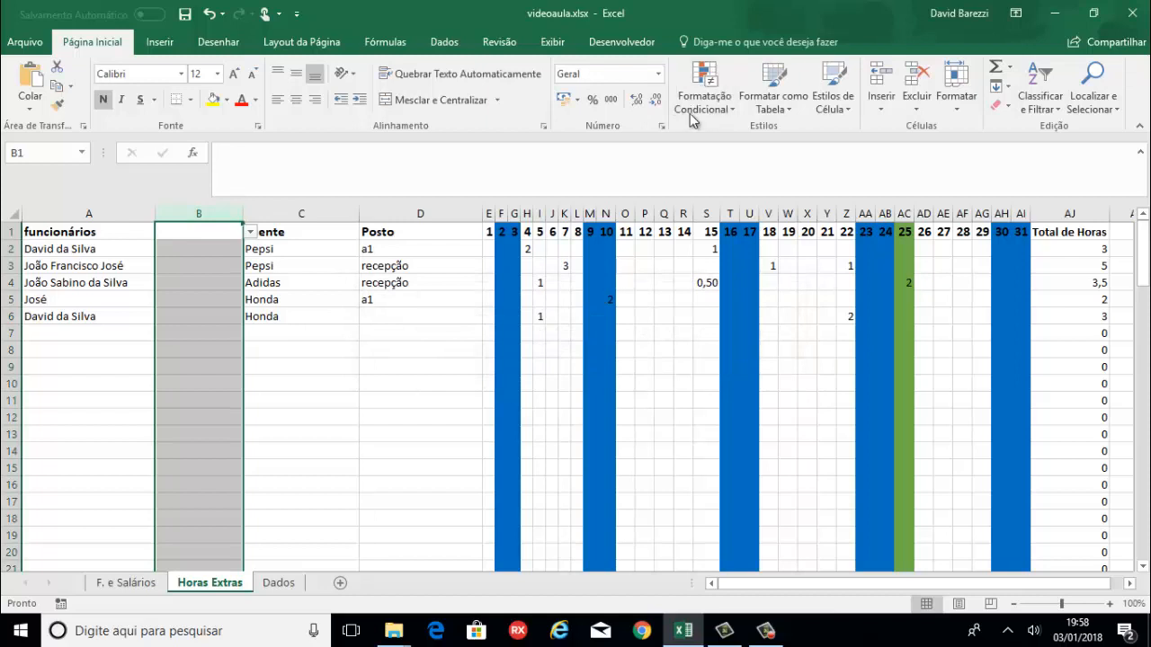
click(442, 41)
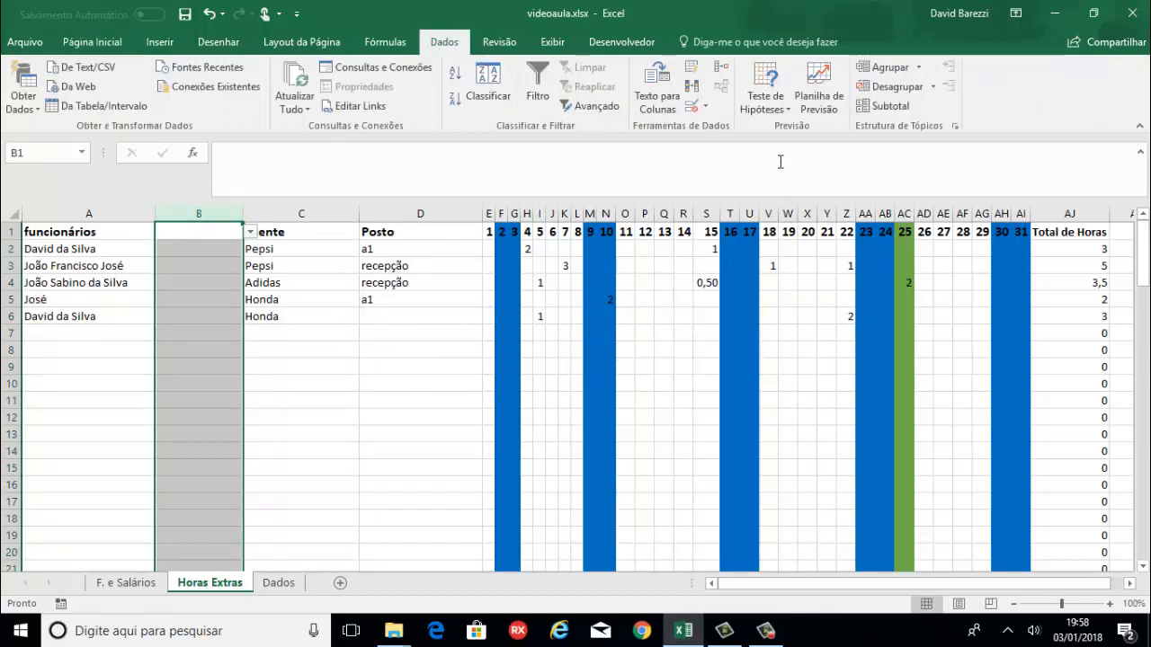
click(698, 106)
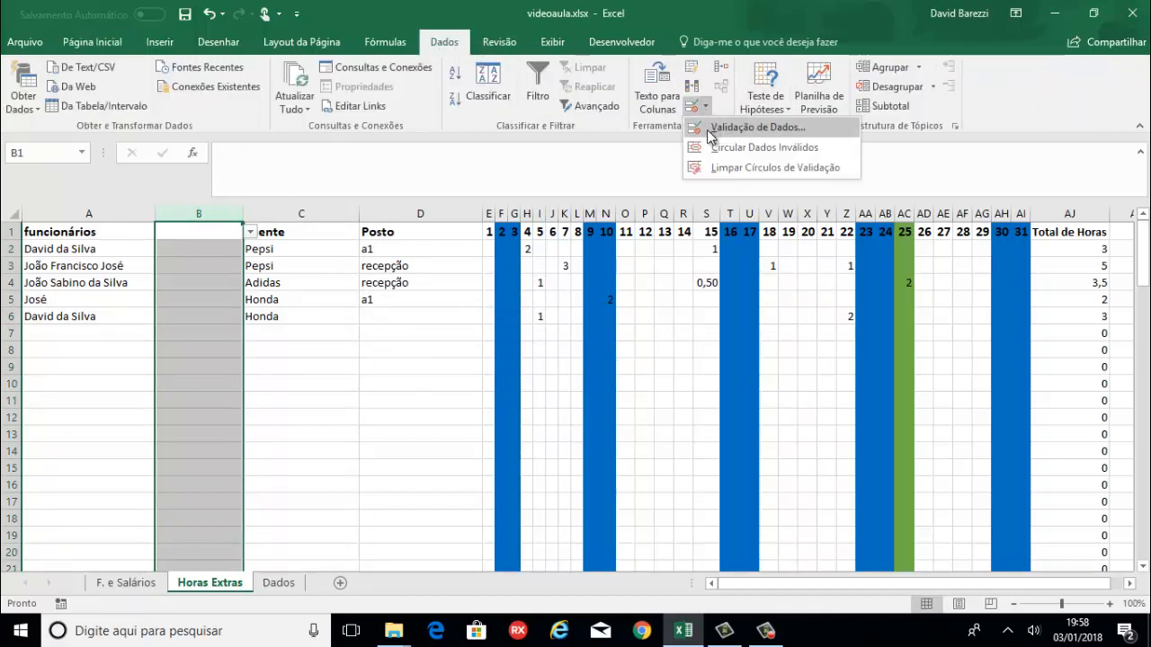
click(733, 168)
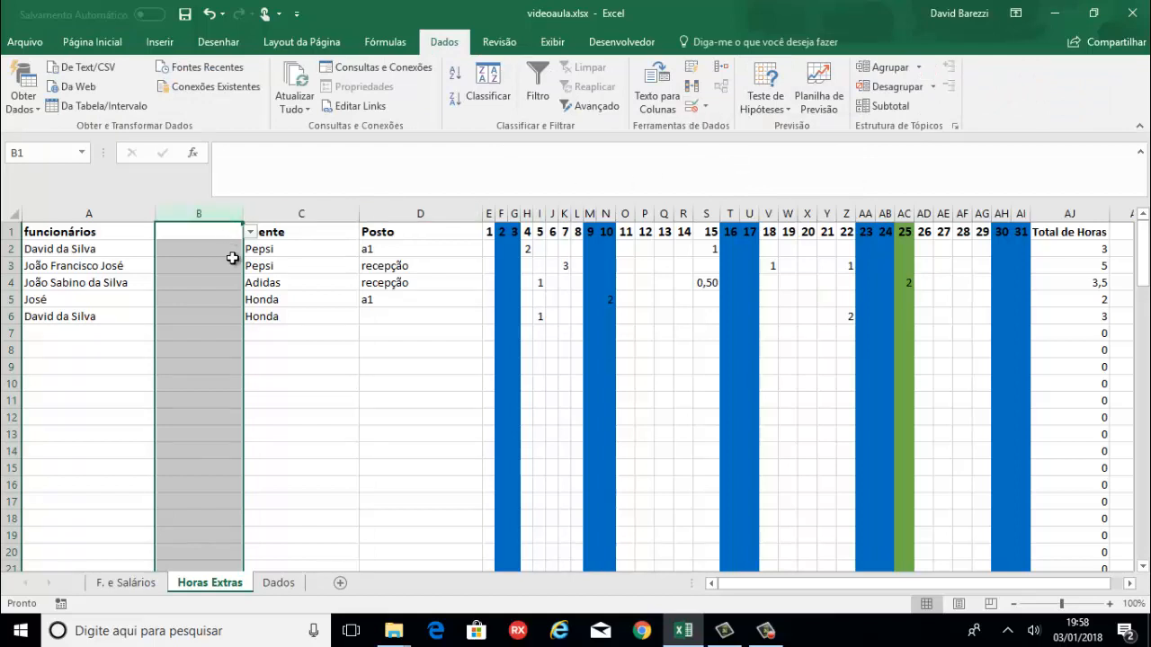
Try again to enter "Função" as the header of column B.
text(F)
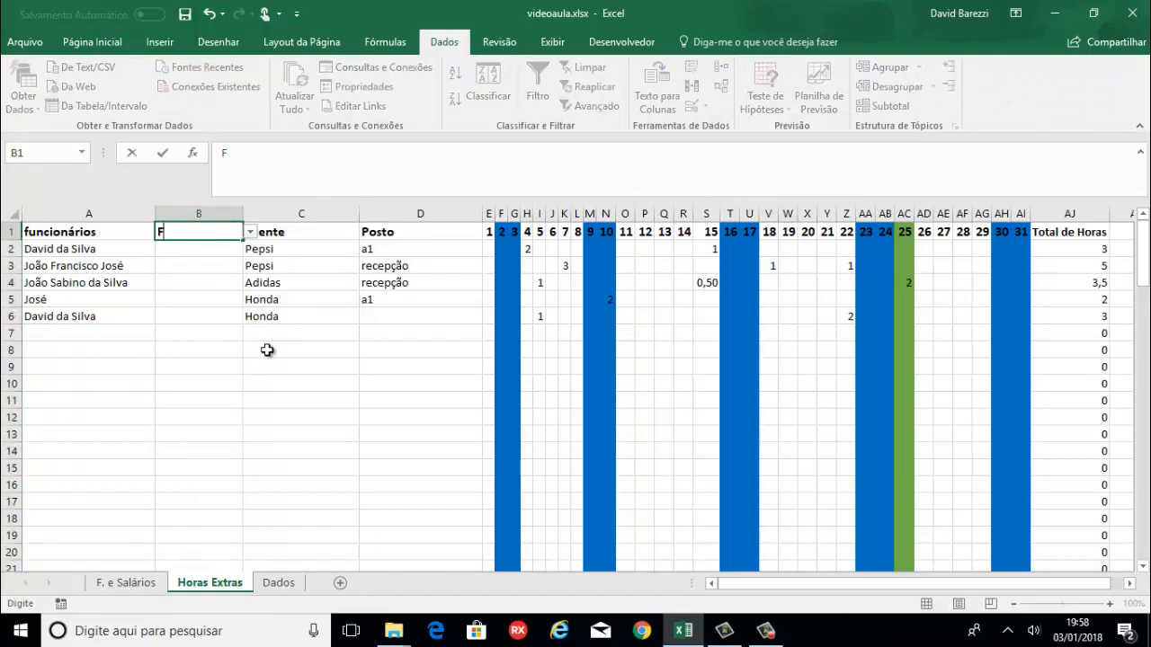
text(unção)
key(Return)
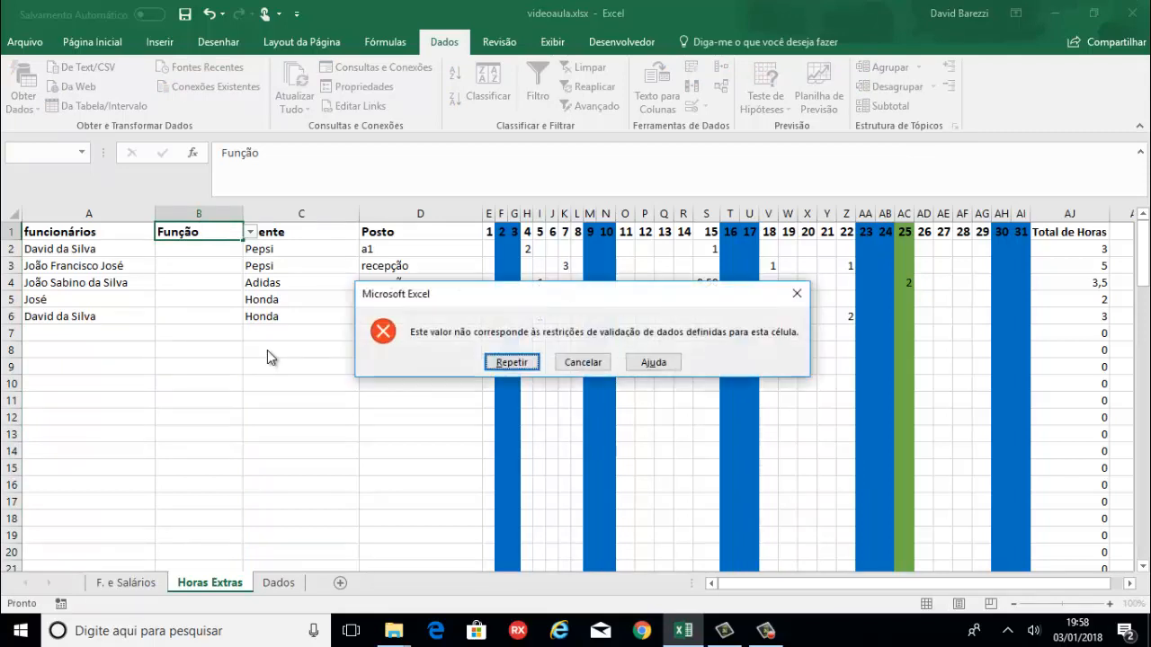
key(Tab)
key(Return)
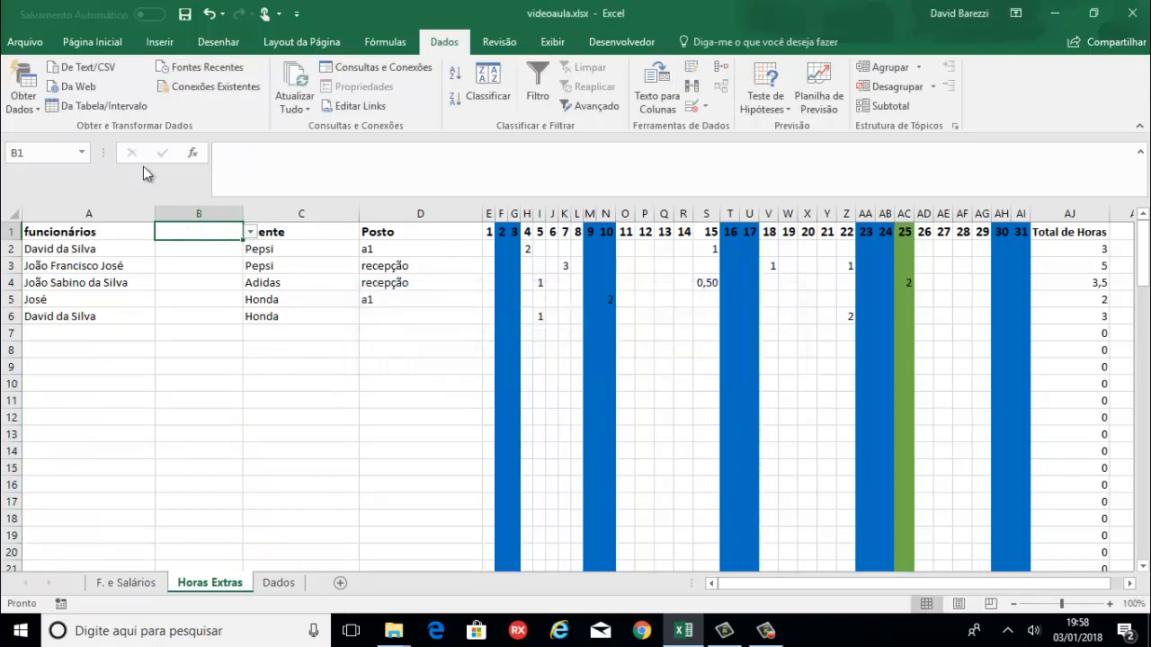
Remove the data validation from the whole of column B so that it allows any value (Qualquer valor).
click(190, 214)
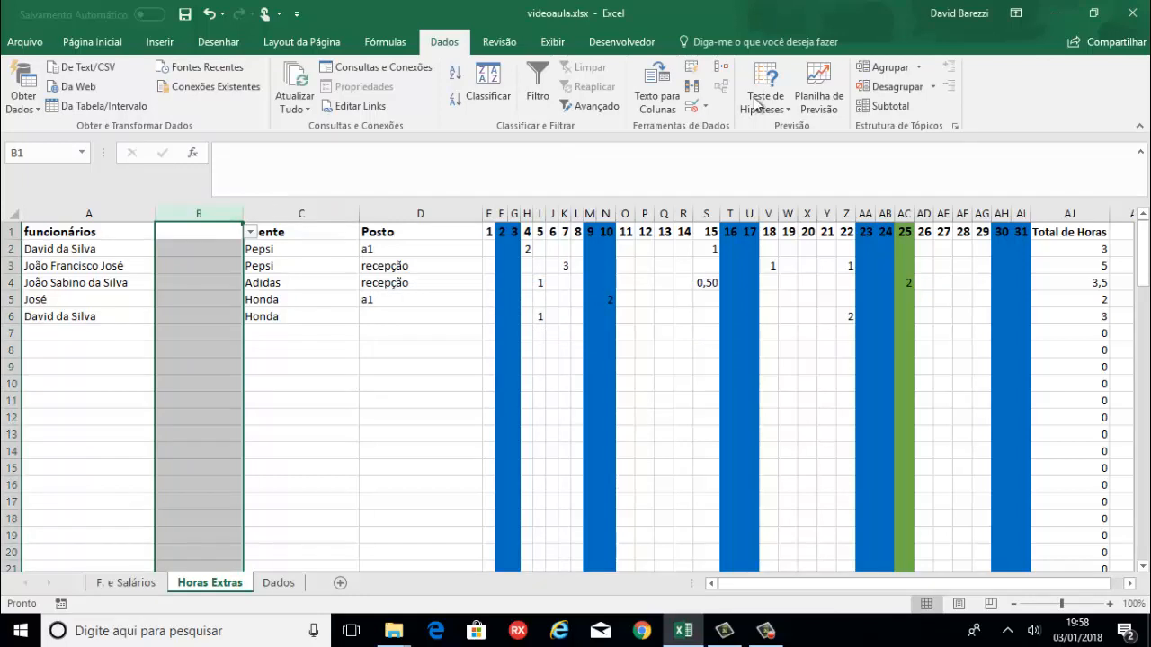
click(700, 107)
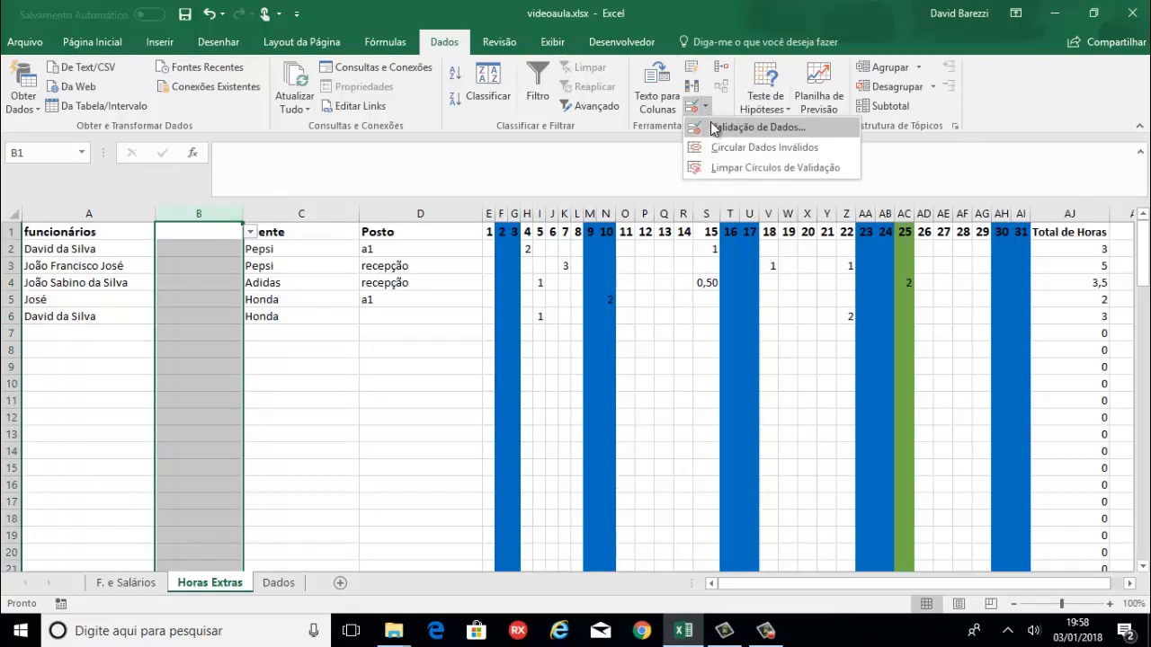
click(710, 123)
click(548, 366)
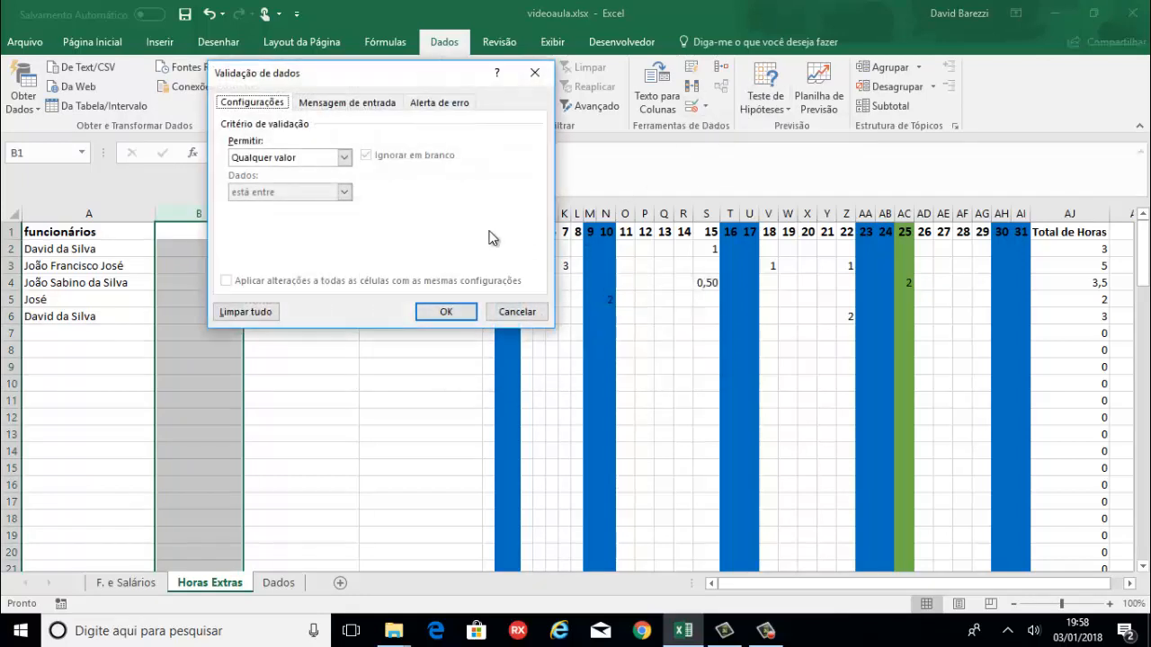
click(446, 311)
Enter the header "Função" in cell B1.
click(213, 231)
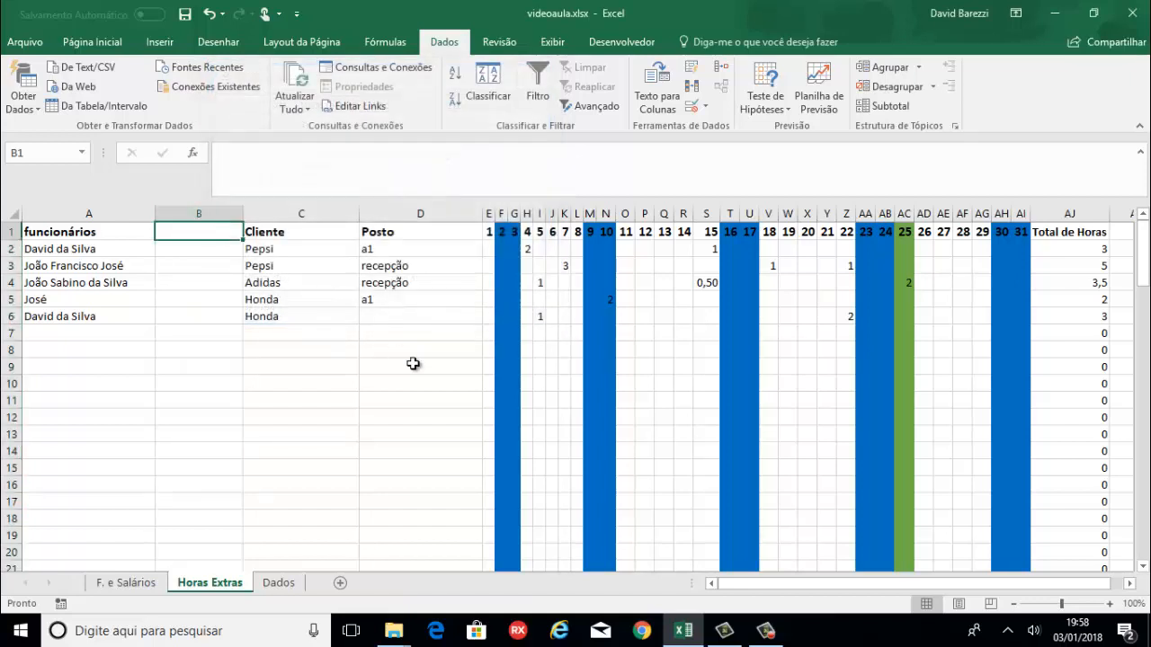
text(Fun)
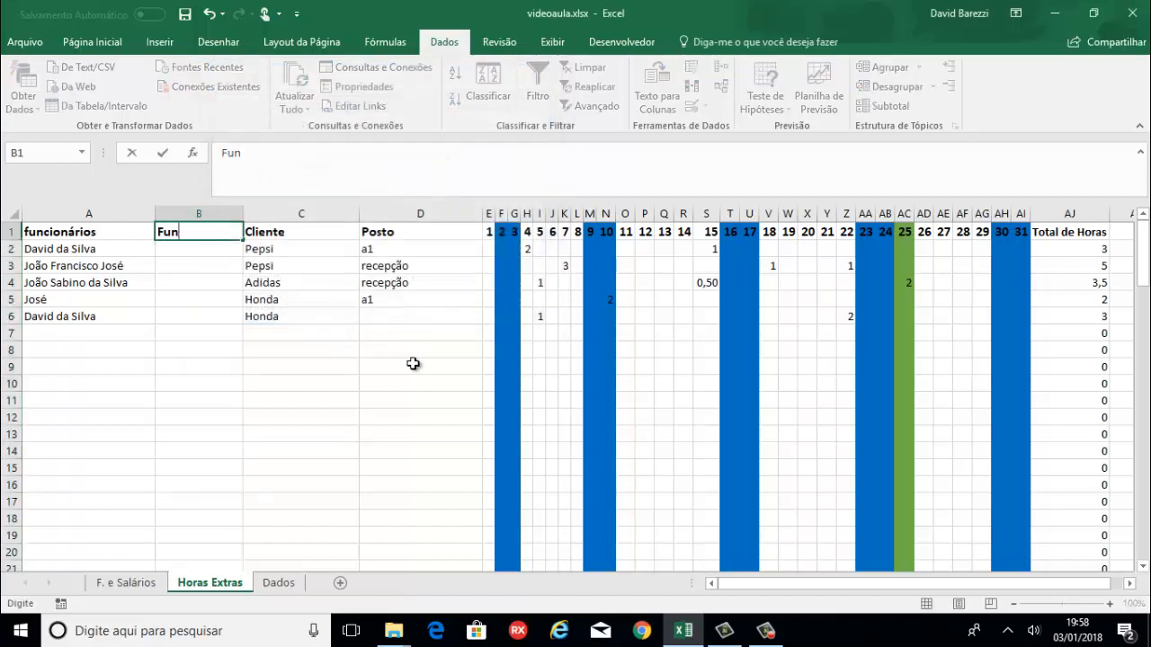
text(ção)
key(Return)
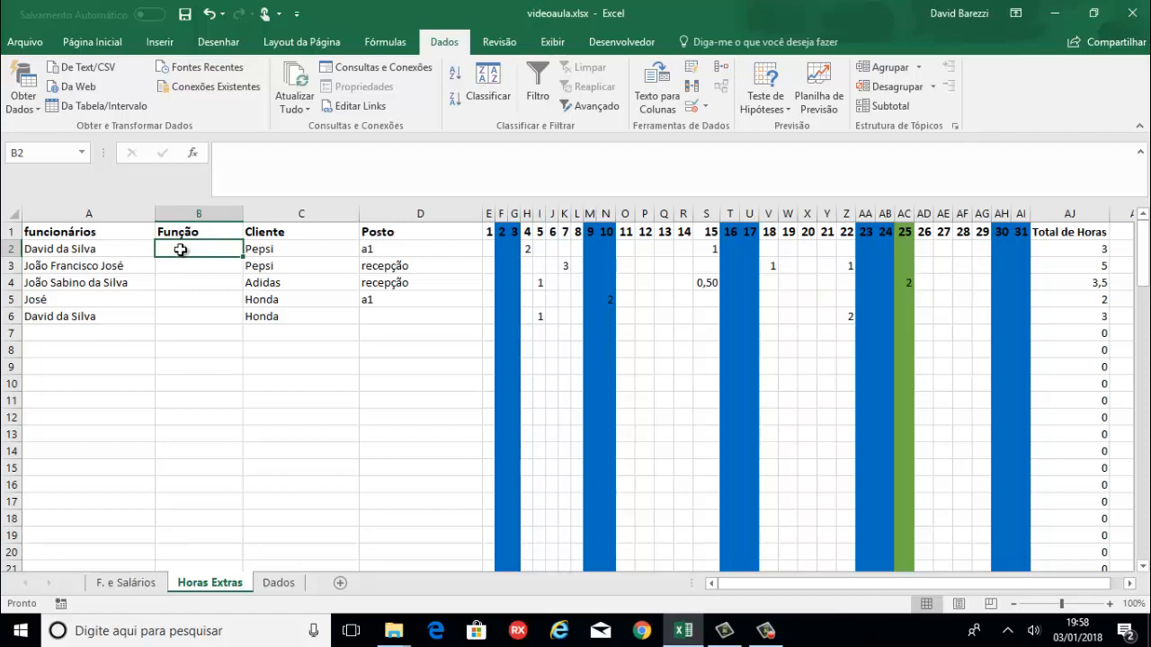
drag(179, 250, 180, 298)
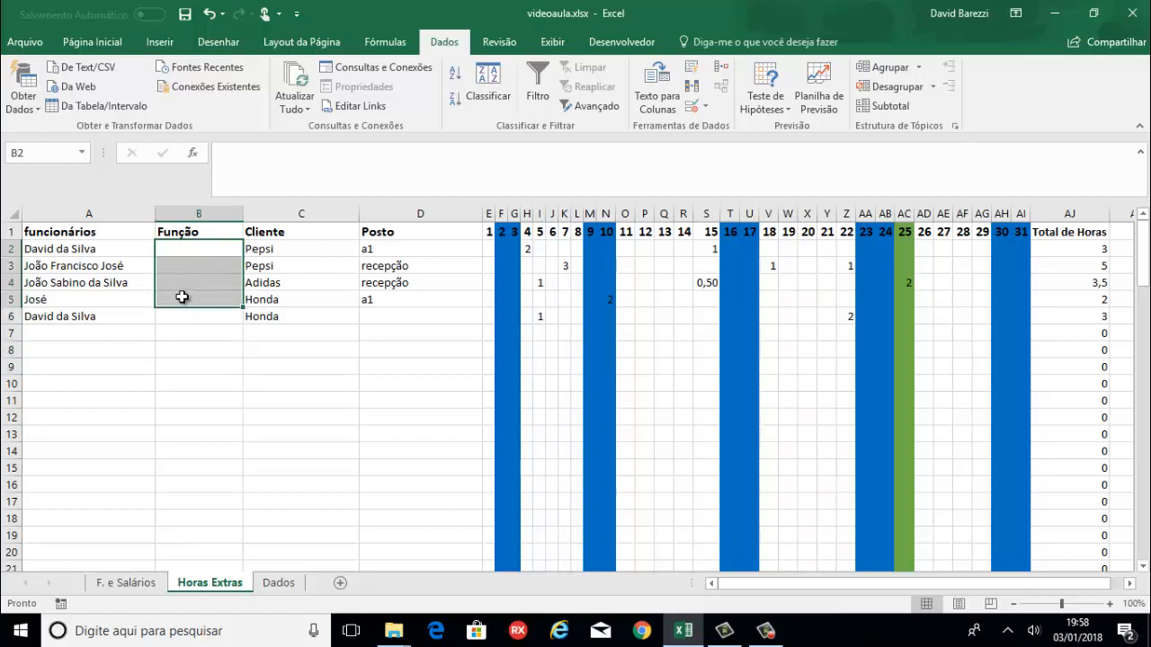
click(207, 245)
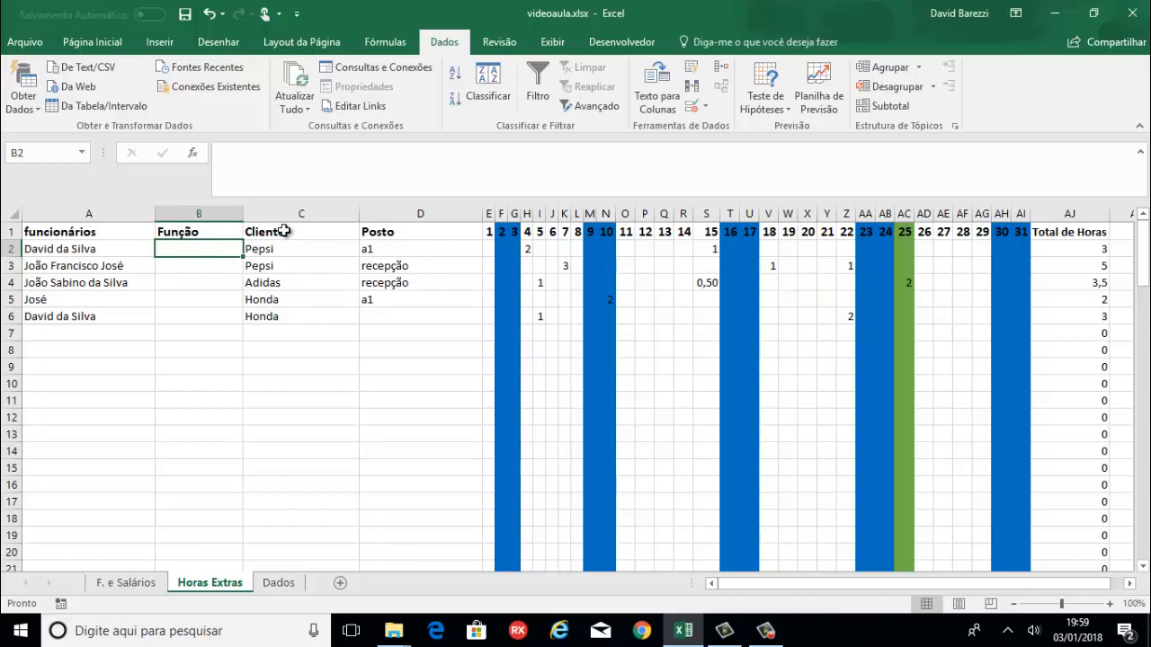
Insert a blank column before the funcionários column.
click(47, 216)
right_click(47, 216)
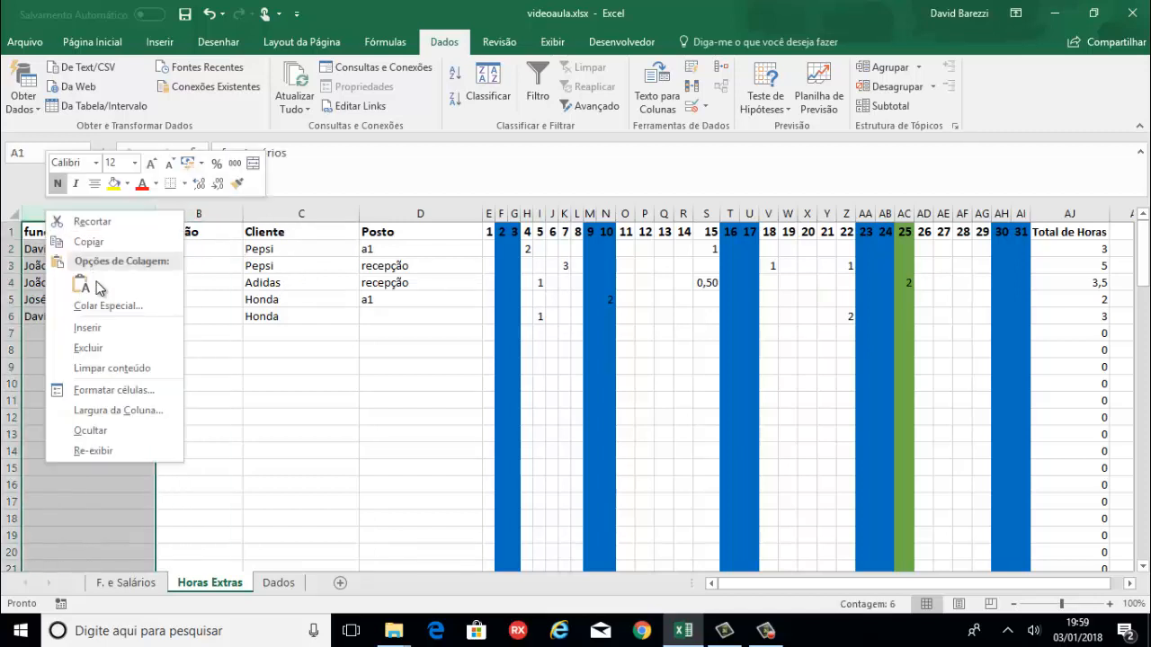
click(117, 332)
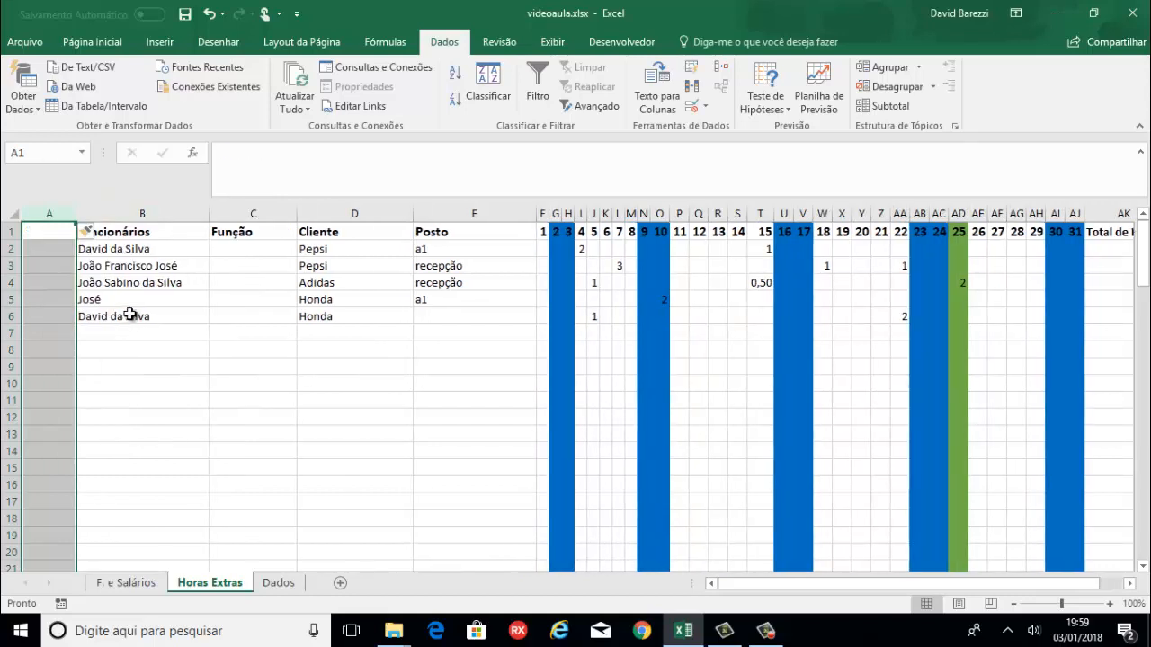
click(47, 232)
click(55, 260)
text(a)
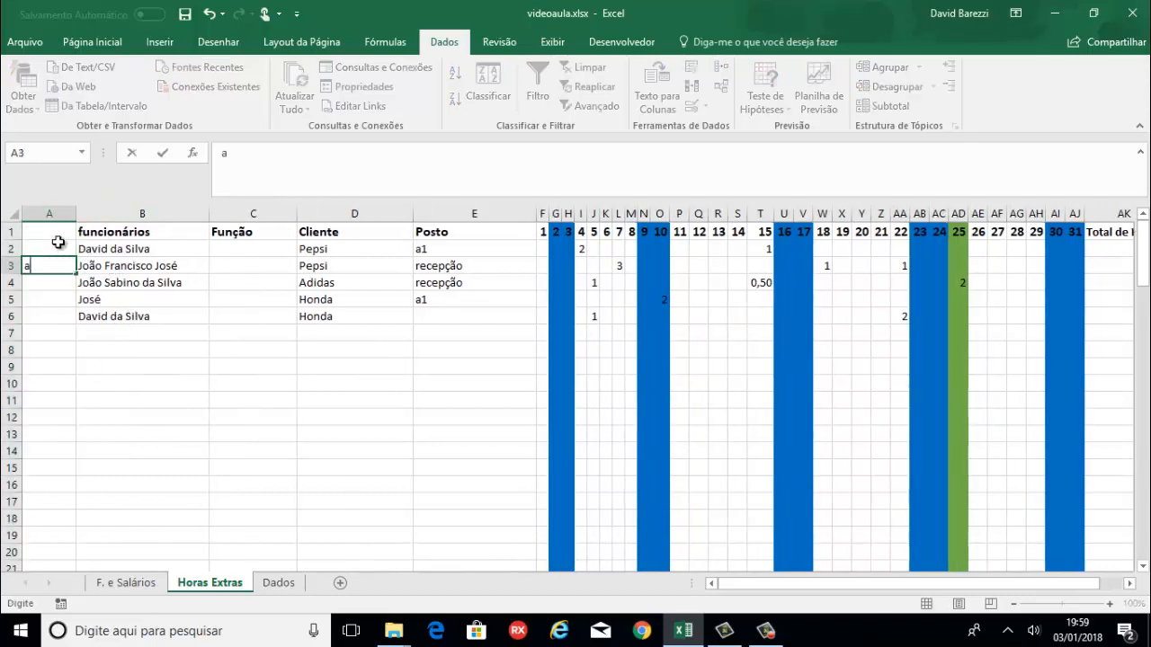
key(Return)
key(ctrl+z)
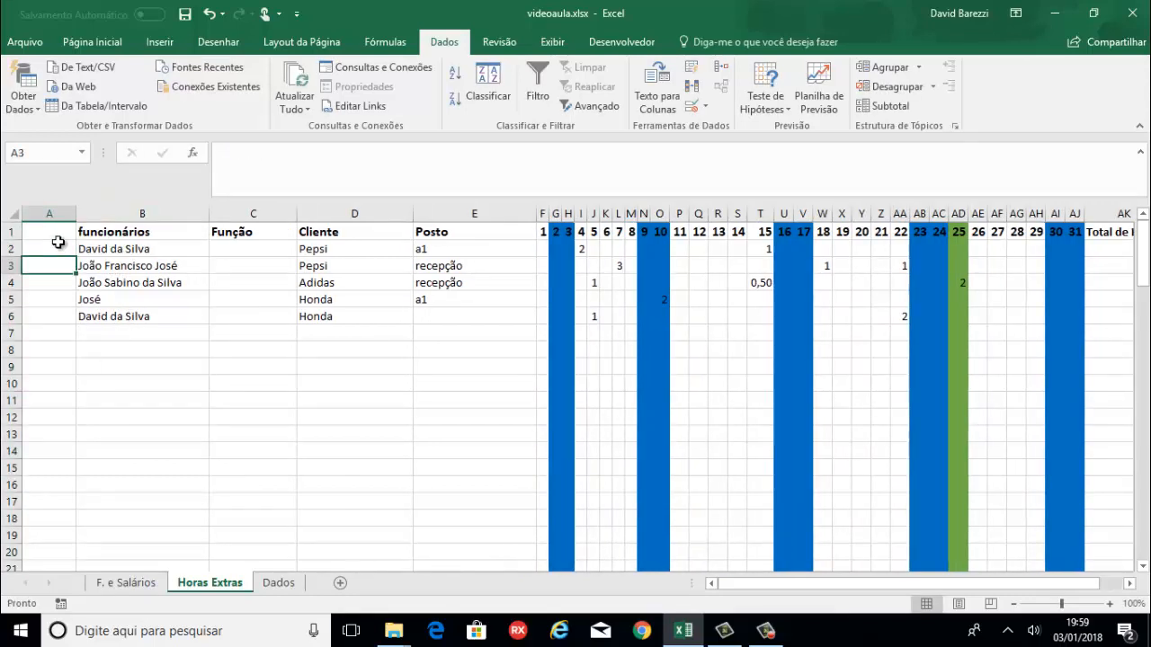
Enter the header "Cidade" in cell A1 of Horas Extras and make it bold.
click(55, 233)
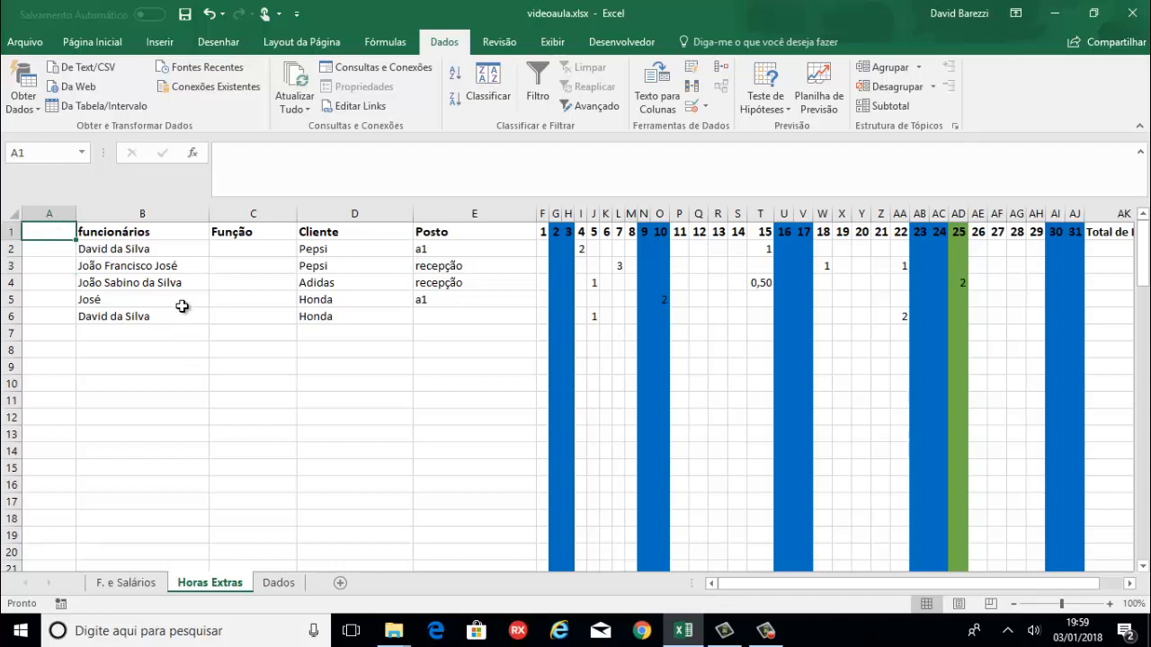
text(Cidade)
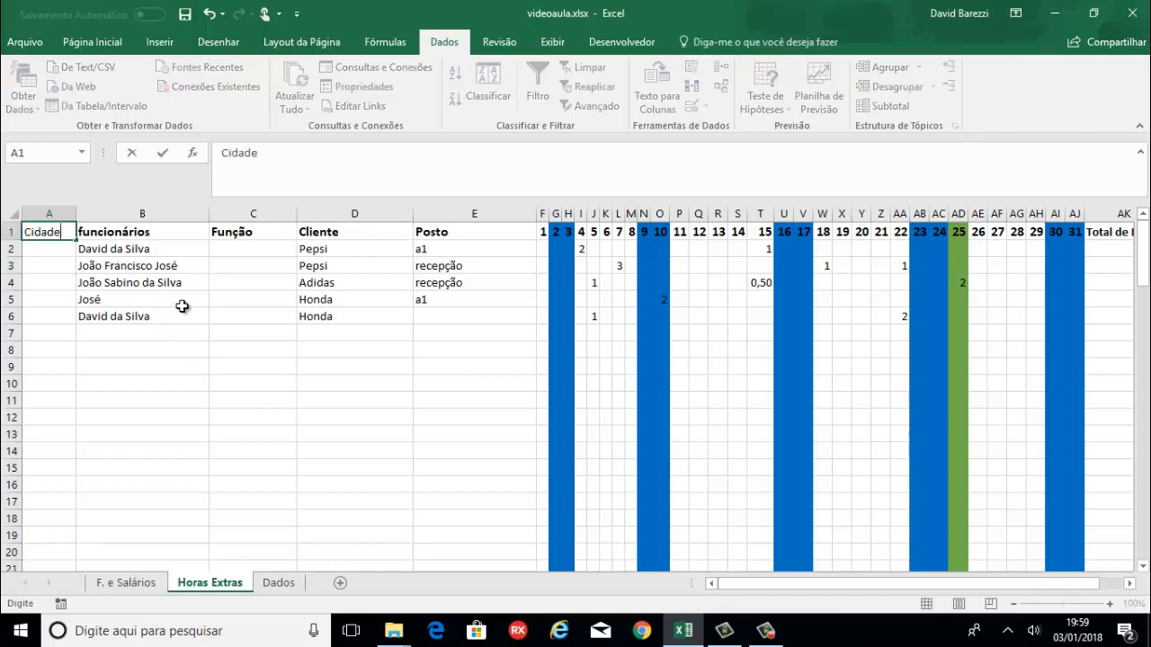
key(Return)
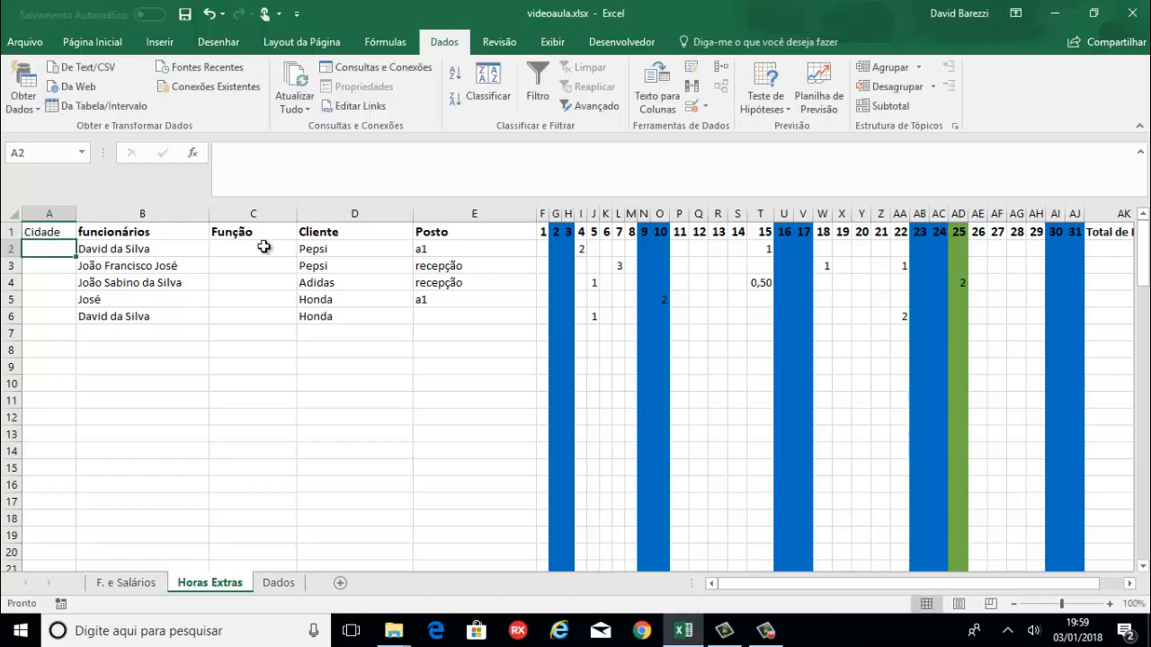
click(46, 230)
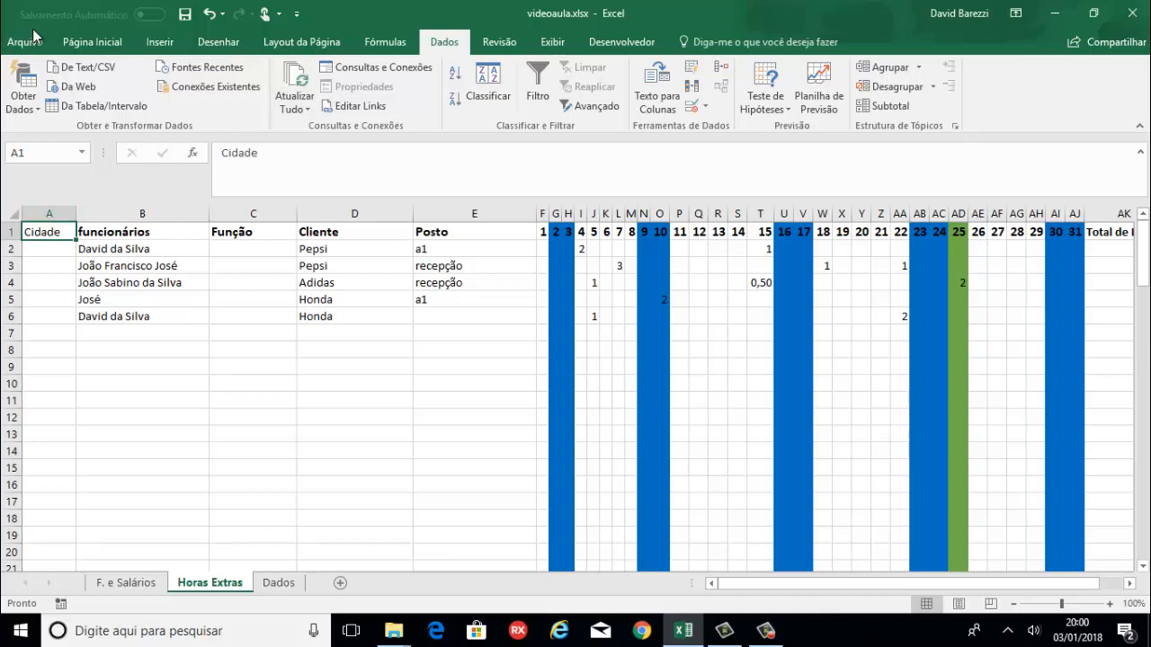
click(90, 45)
click(103, 98)
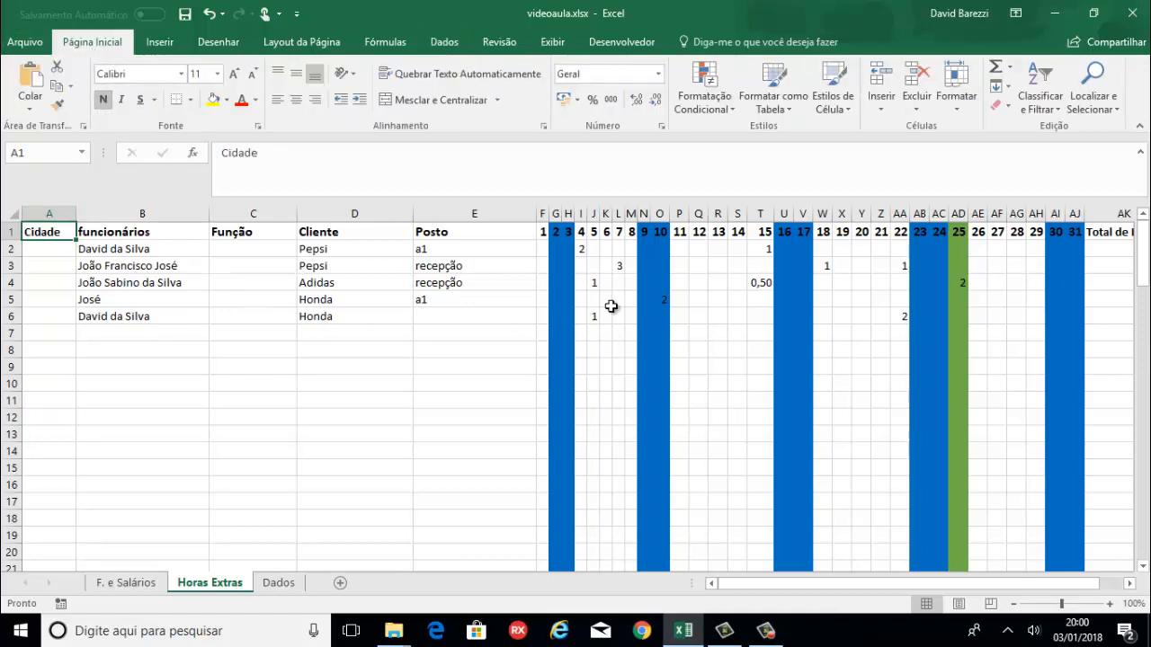
drag(866, 583, 696, 588)
drag(51, 248, 69, 308)
drag(262, 243, 262, 317)
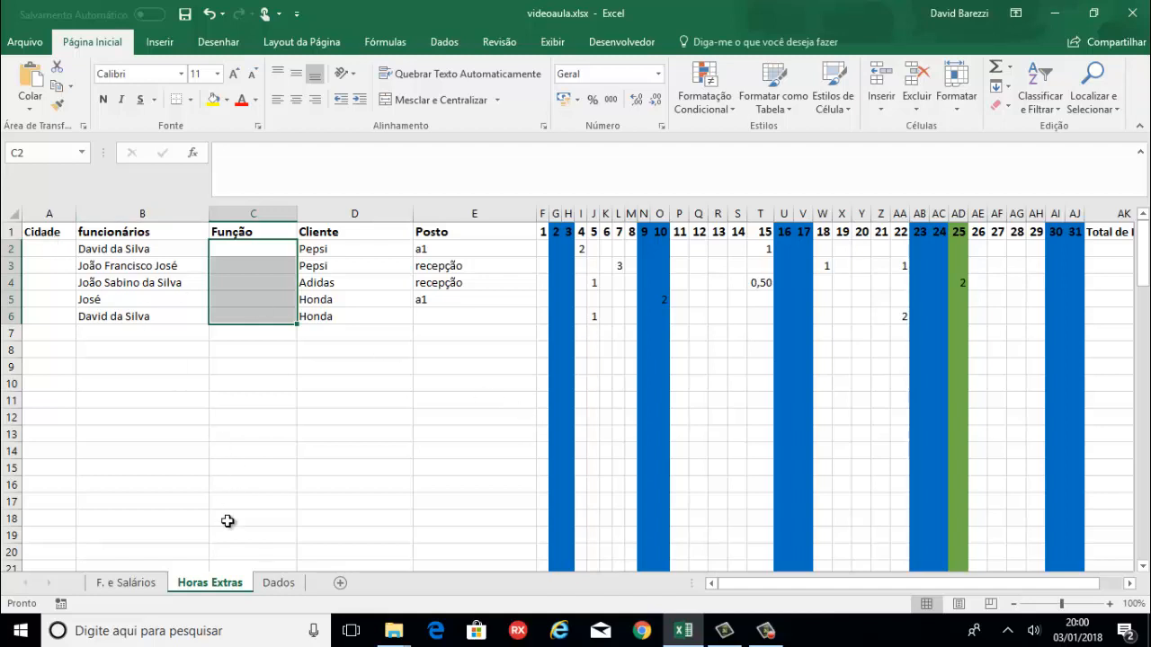
Copy the header row A1:S1 of the F. e Salários sheet and paste it transposed into the Dados sheet starting at F1.
click(135, 583)
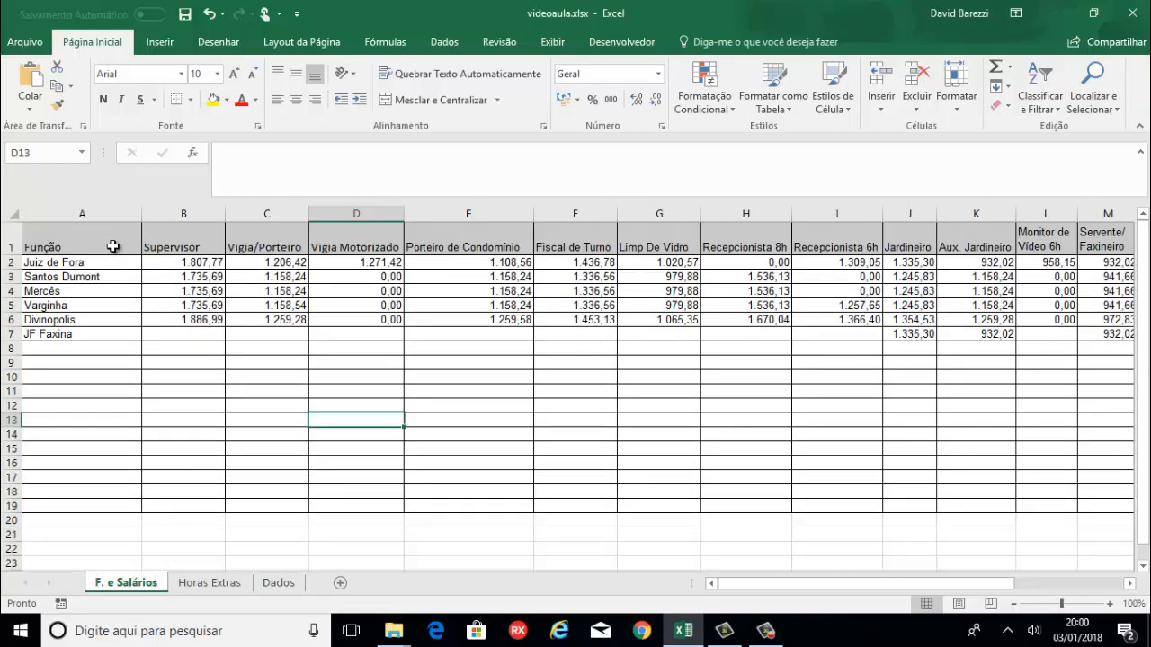
drag(113, 247, 918, 229)
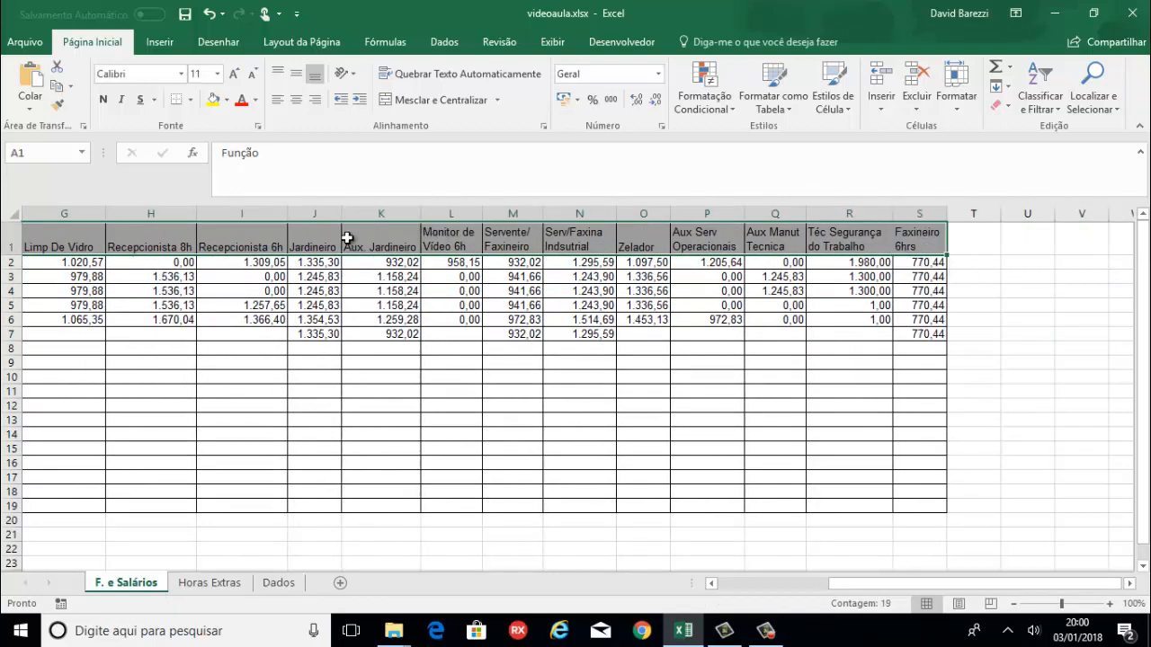
key(ctrl+c)
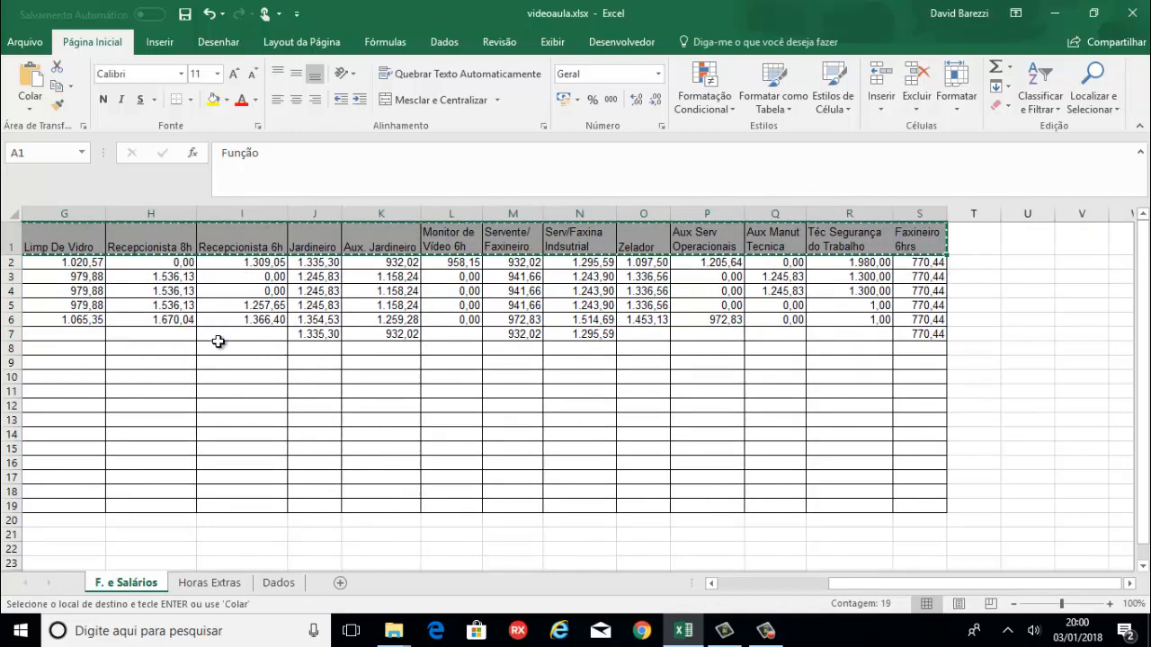
click(279, 584)
click(403, 232)
right_click(416, 234)
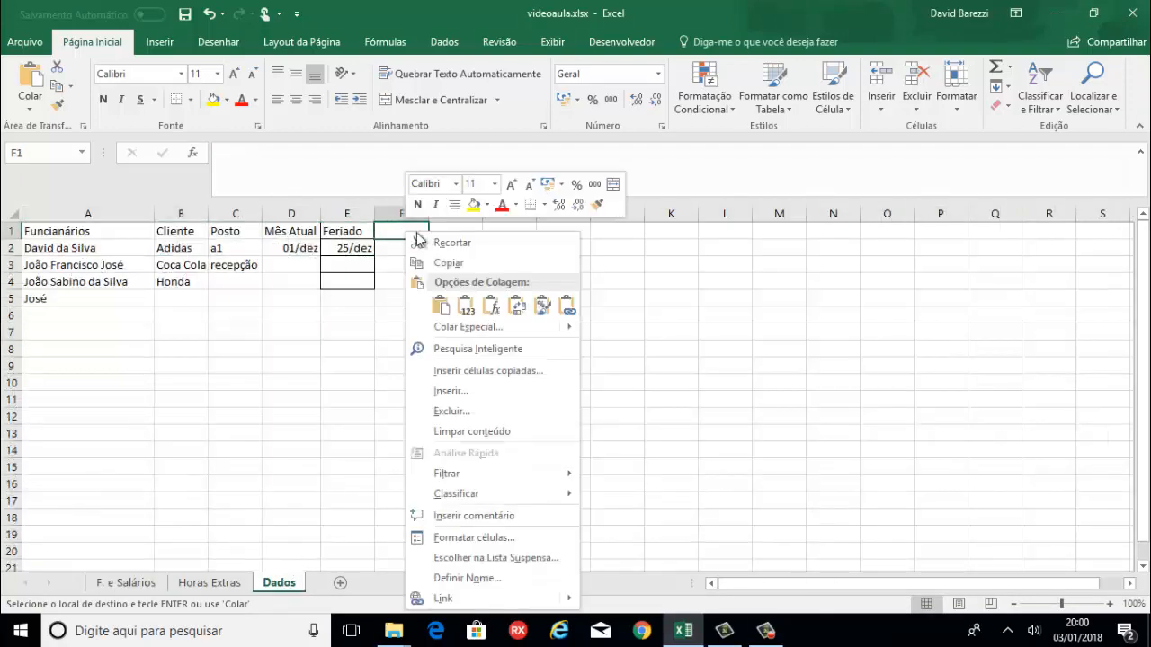
click(516, 306)
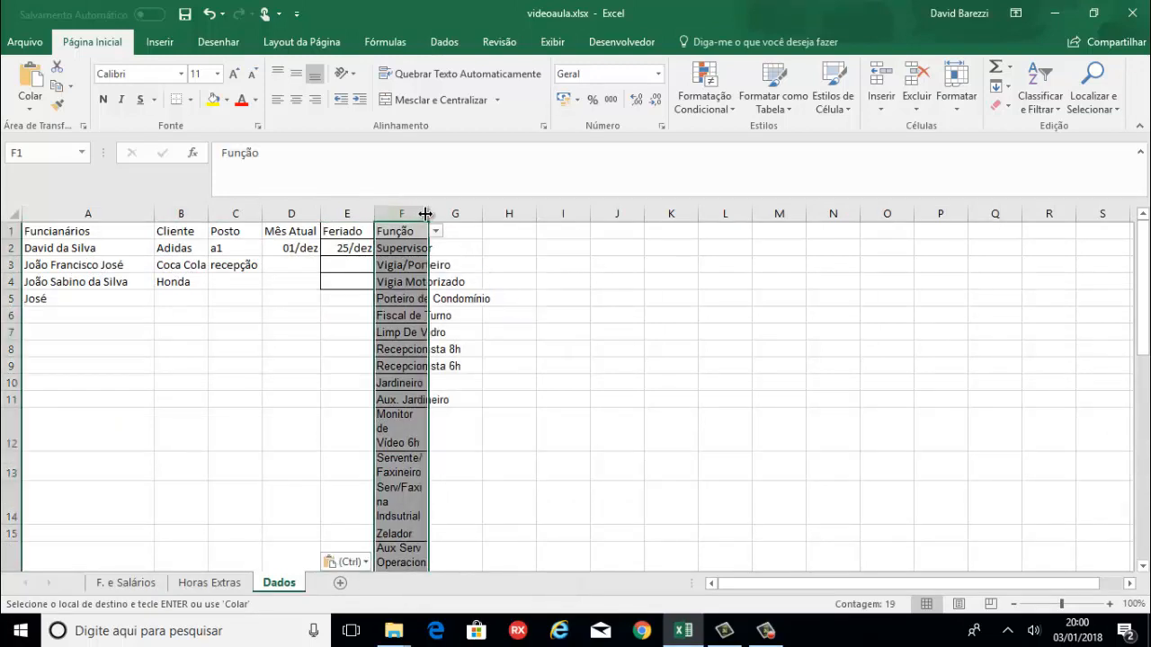
Copy the transposed Função list in column F and paste it as values only into column G starting at G1.
drag(431, 210, 457, 212)
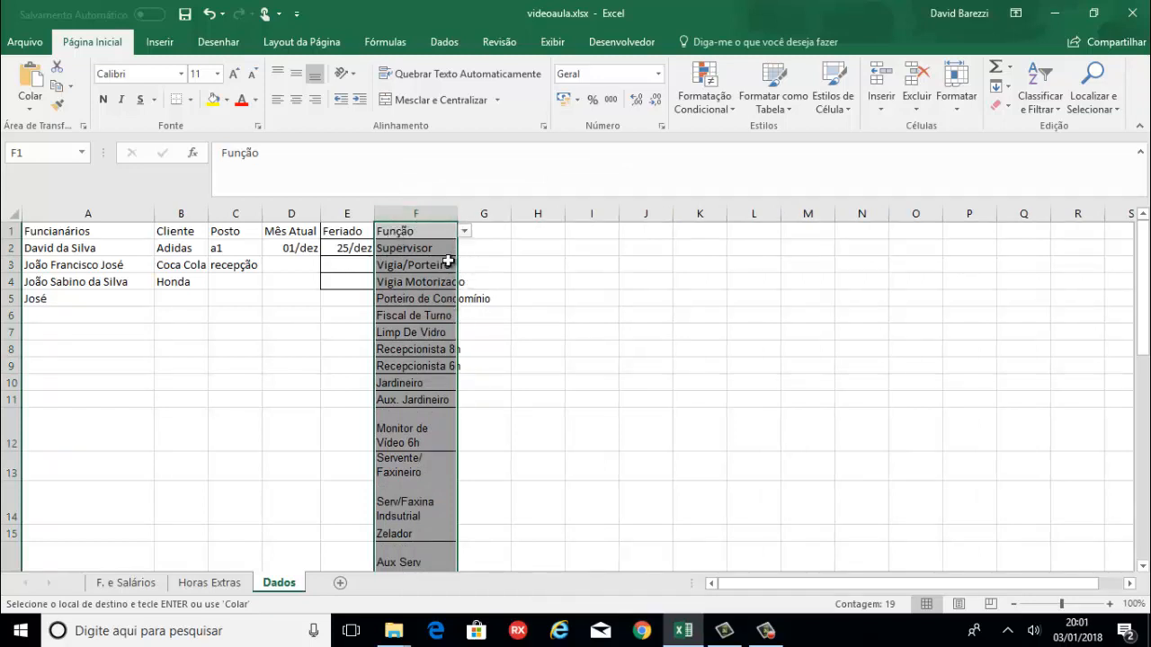
click(416, 249)
drag(416, 231, 424, 492)
scroll(426, 491, up, 4)
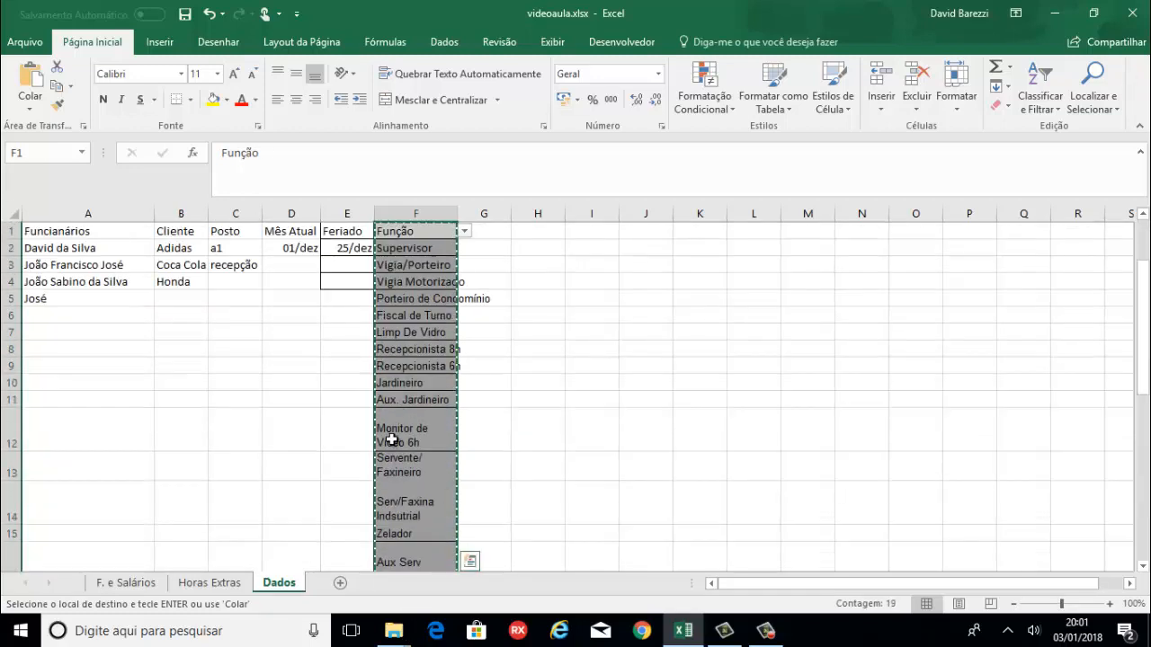
right_click(487, 234)
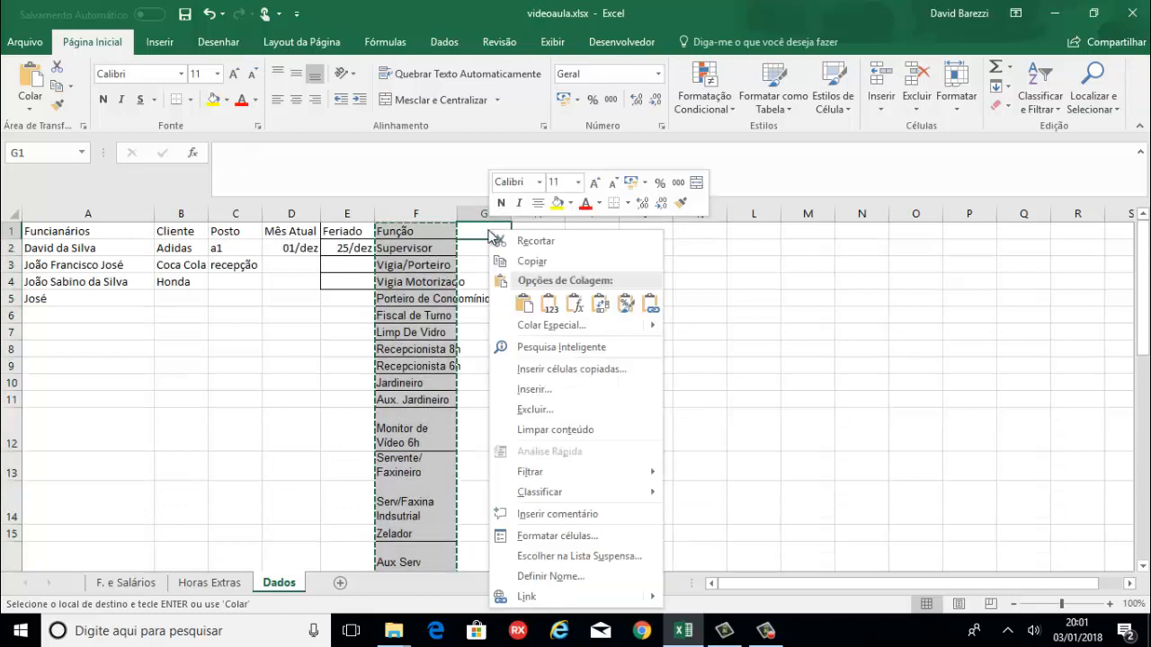
click(548, 304)
Delete the formatted Função column F and autofit the width of the values-only Função column.
click(420, 214)
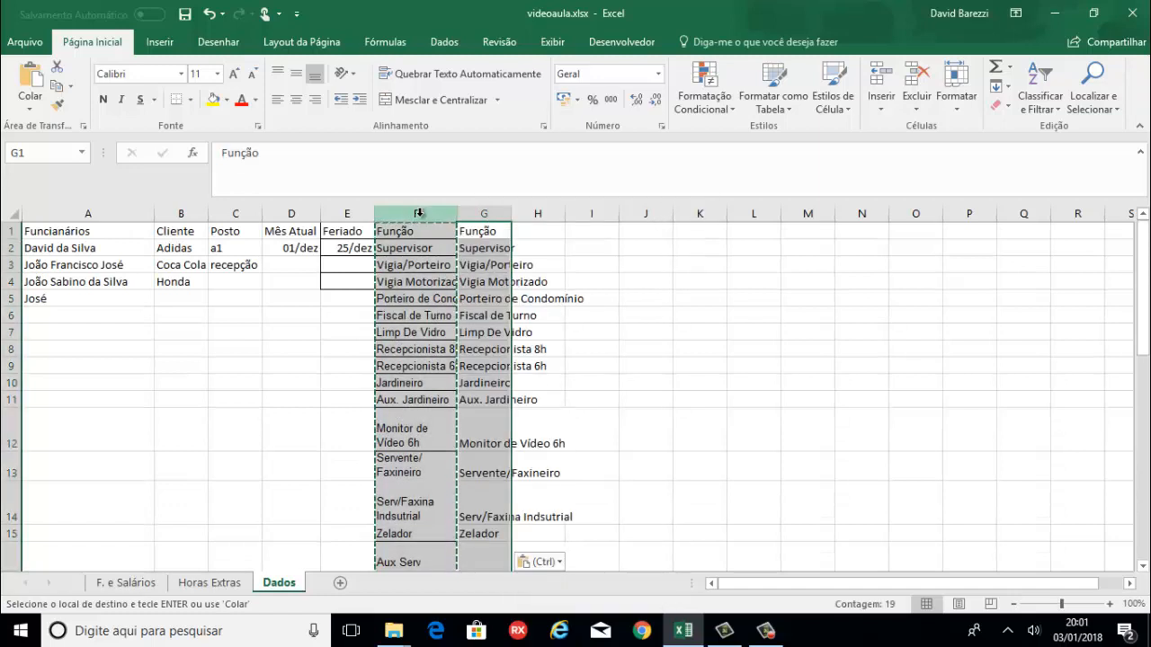
right_click(420, 215)
click(484, 374)
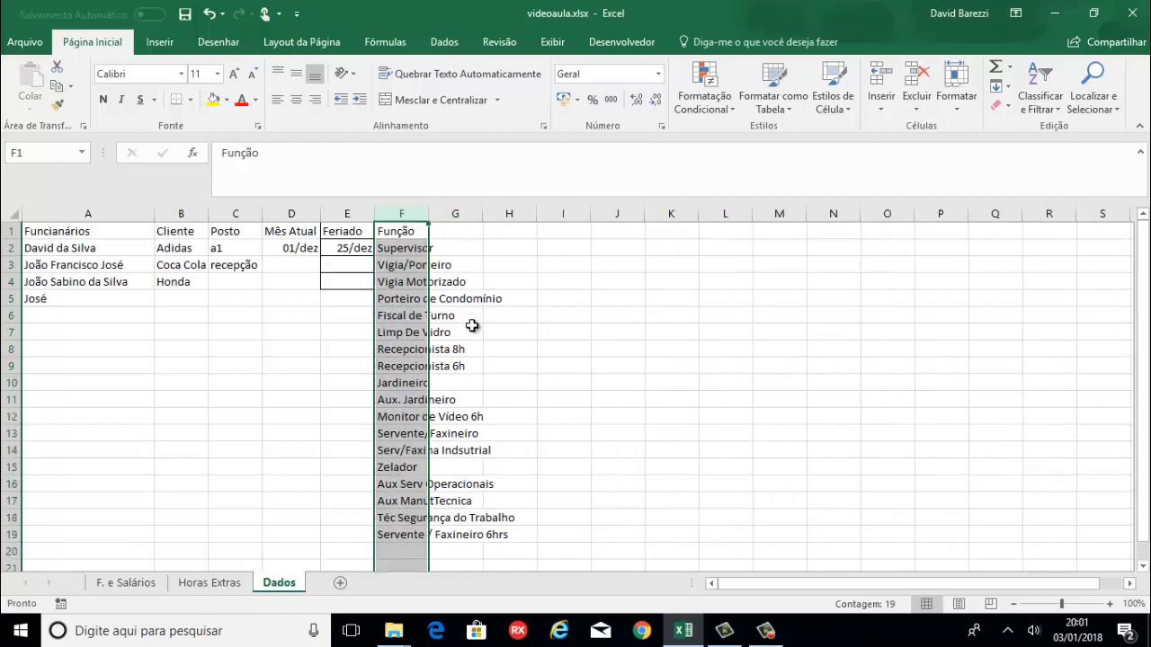
double_click(428, 214)
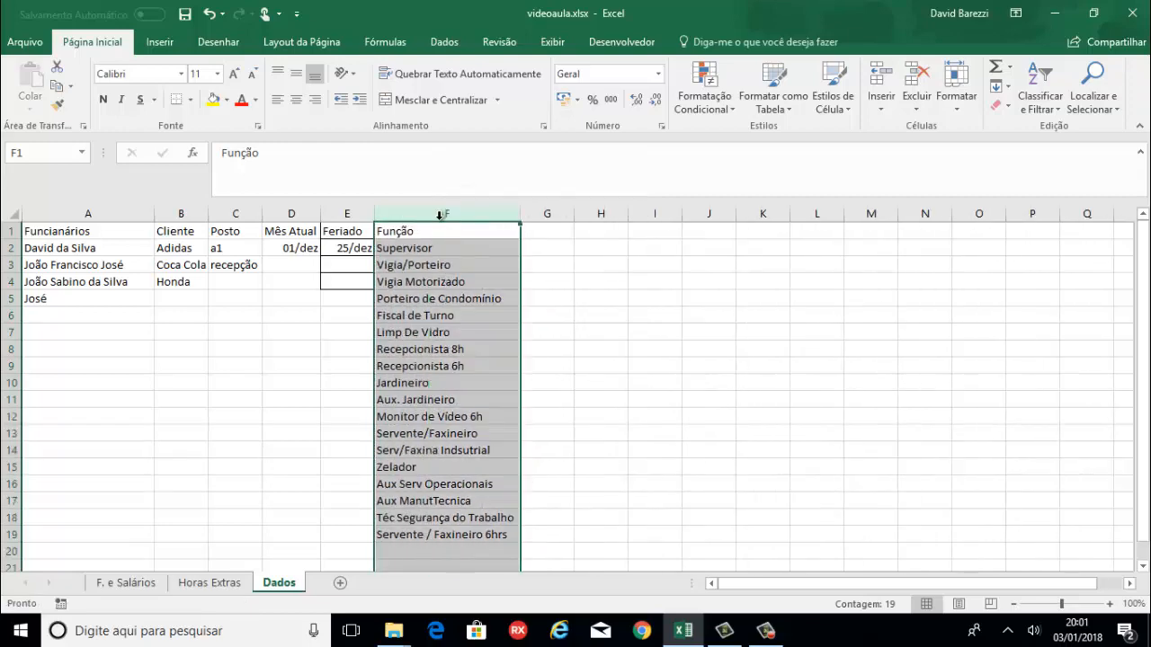
scroll(449, 337, down, 3)
scroll(452, 350, up, 3)
Copy the city names in A2:A6 of the F. e Salários sheet and clear the JF Faxina entry in A7.
click(126, 583)
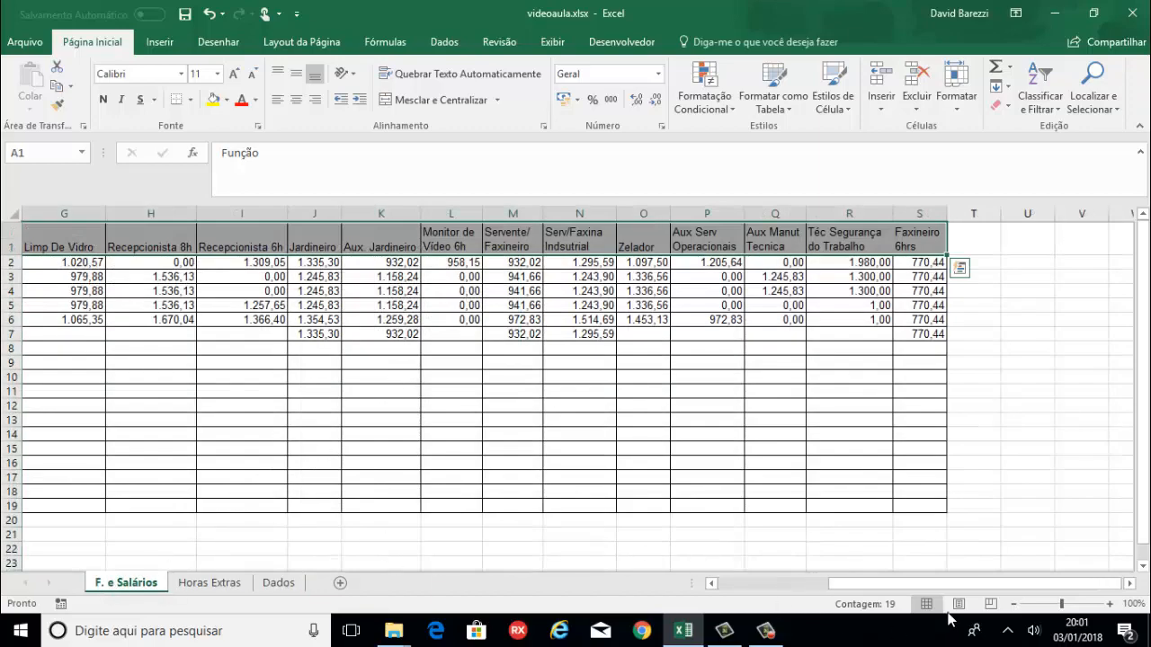
drag(954, 584, 647, 531)
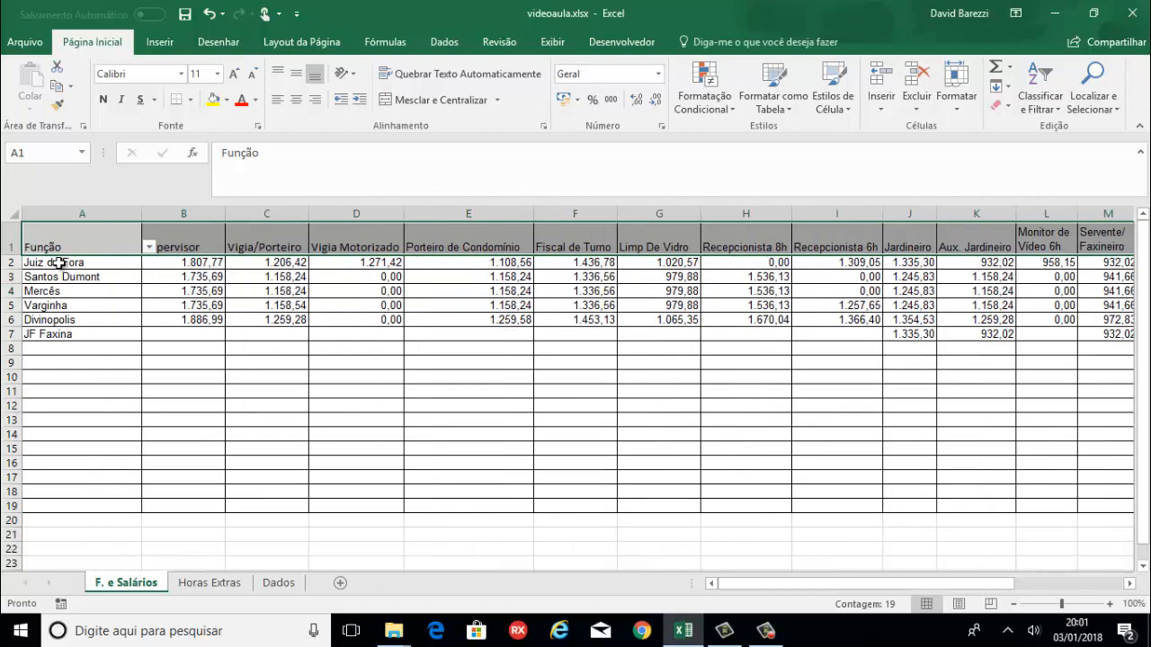
drag(60, 263, 81, 318)
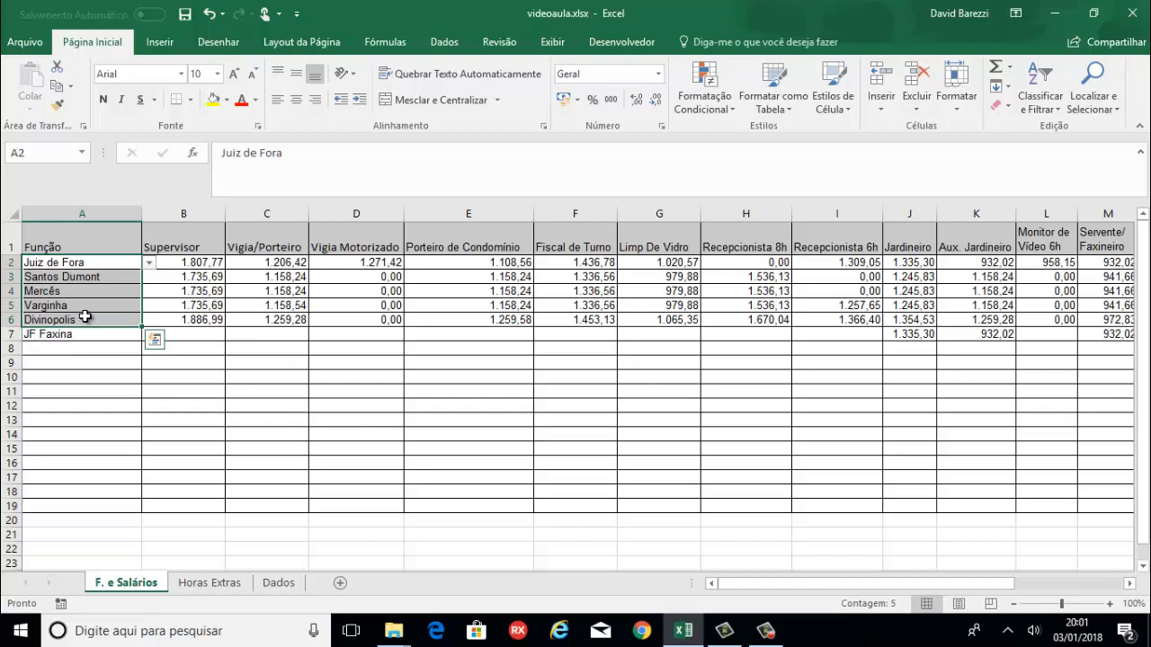
key(ctrl+c)
click(103, 339)
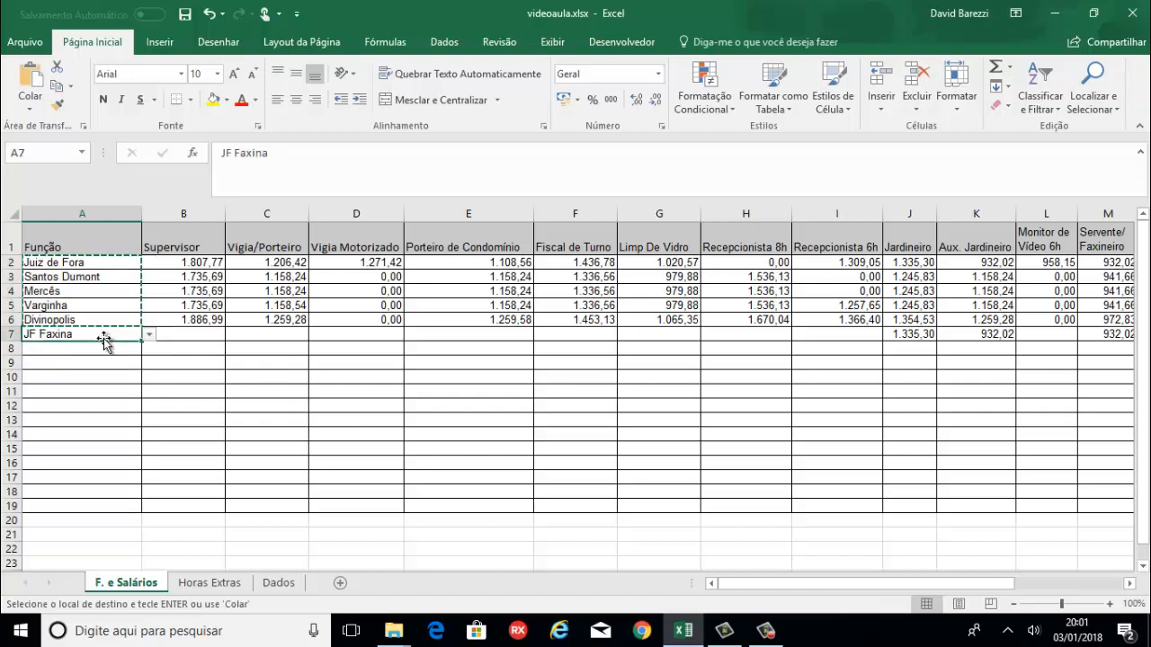
key(Delete)
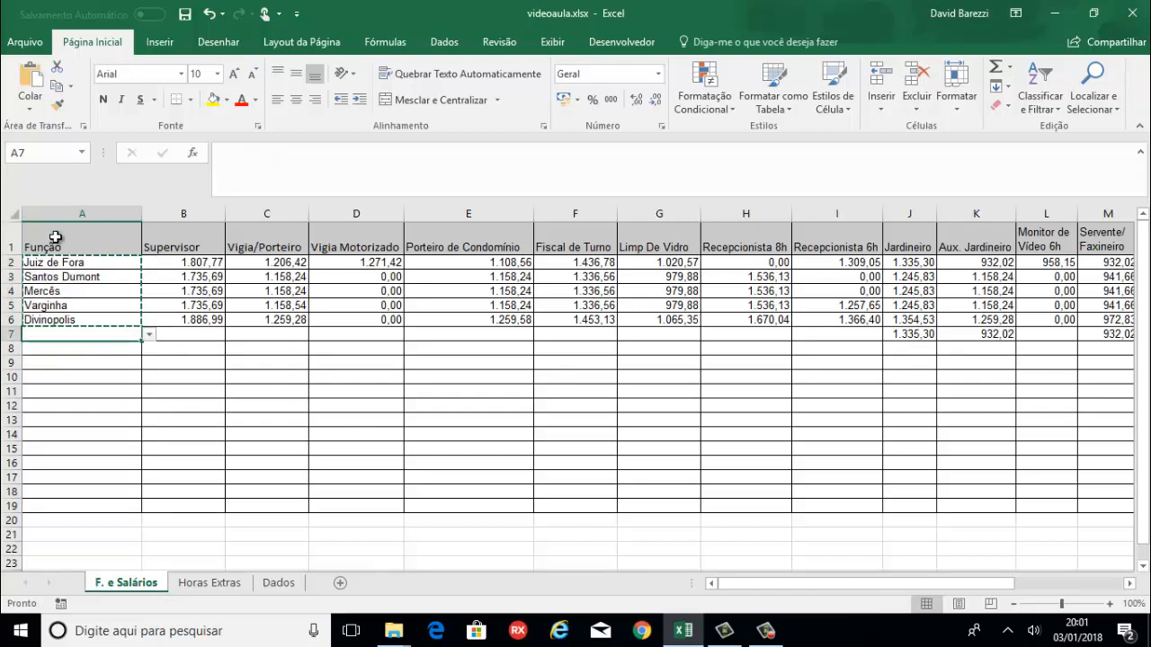
Paste the copied city names as values into the Dados sheet starting at G2.
click(226, 583)
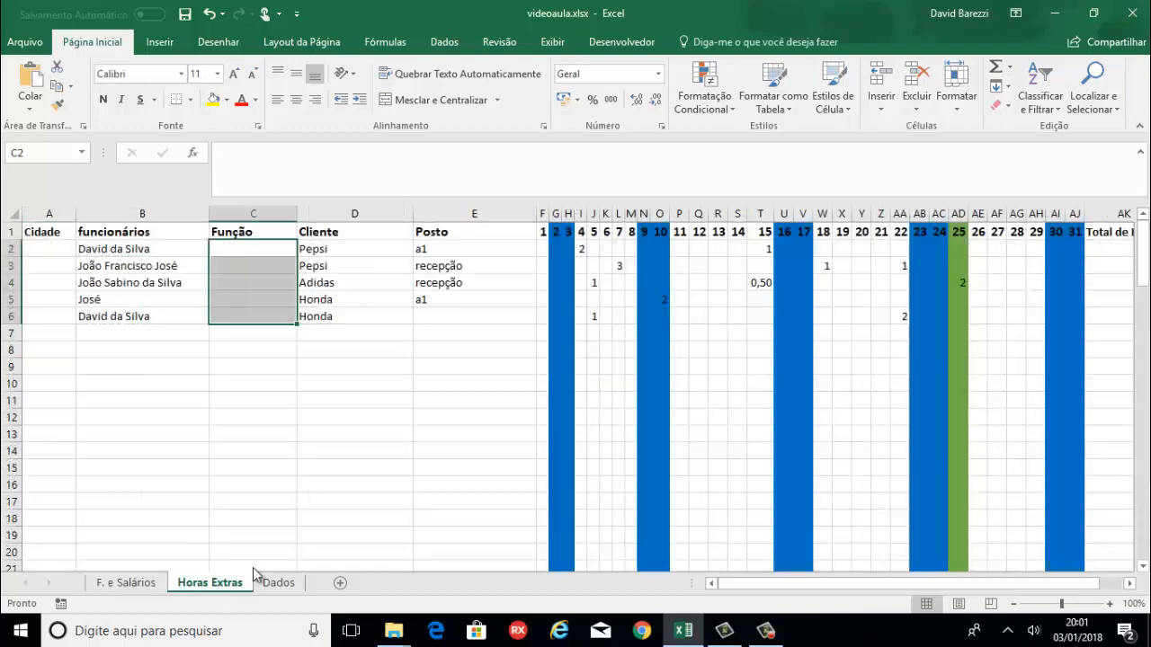
click(279, 583)
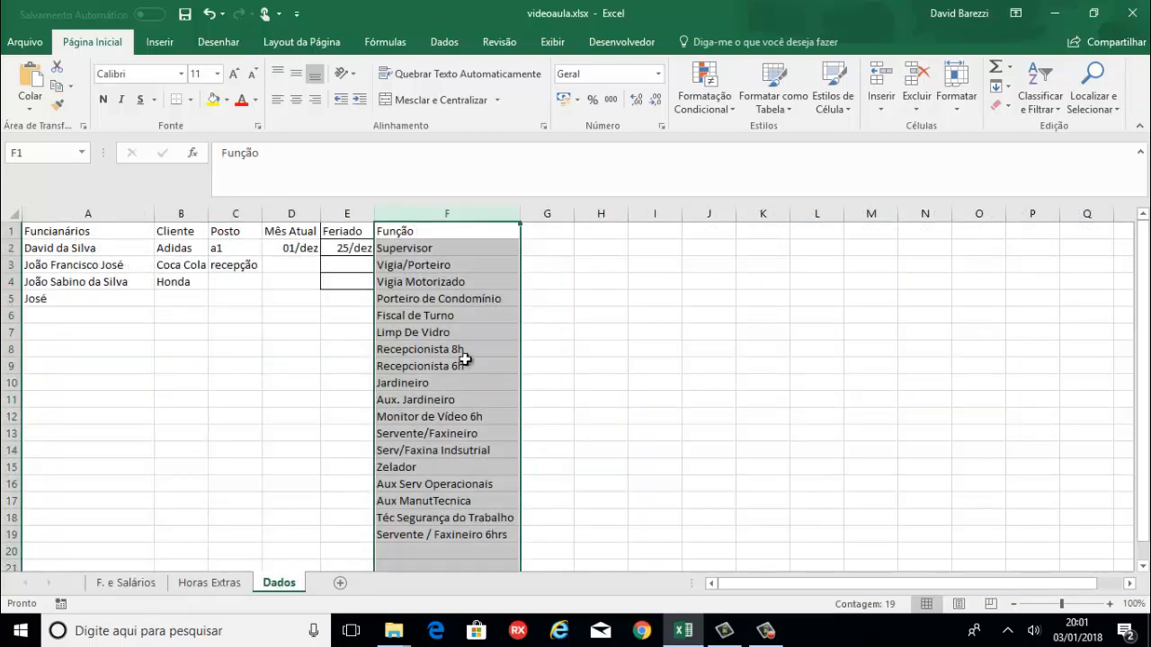
right_click(544, 250)
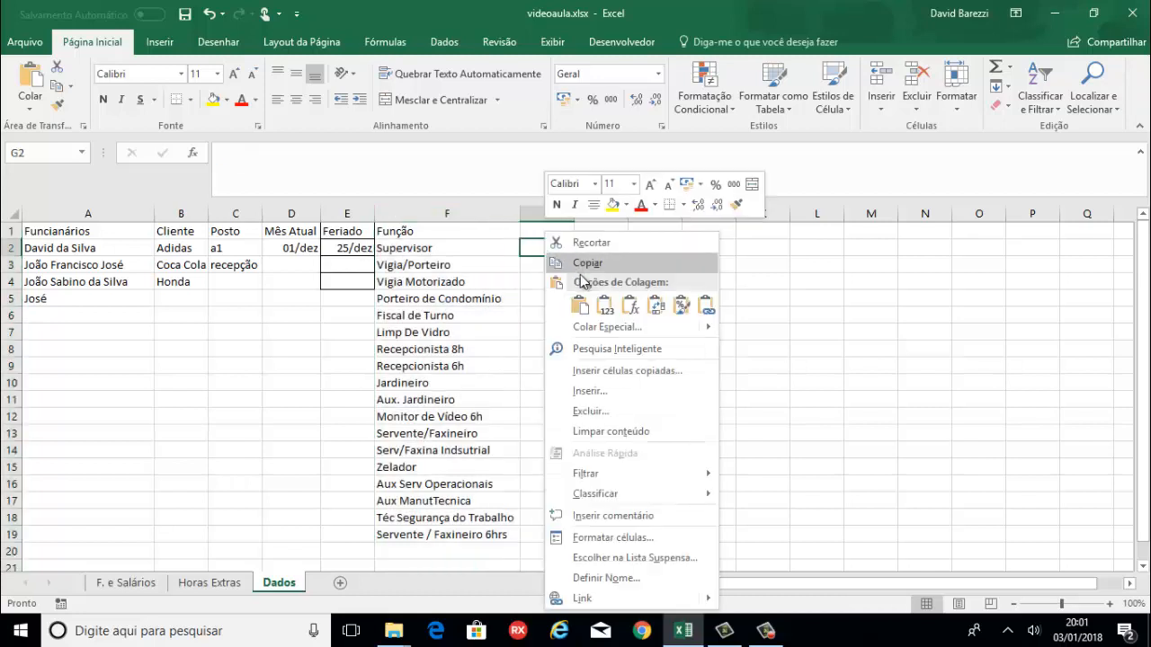
click(608, 320)
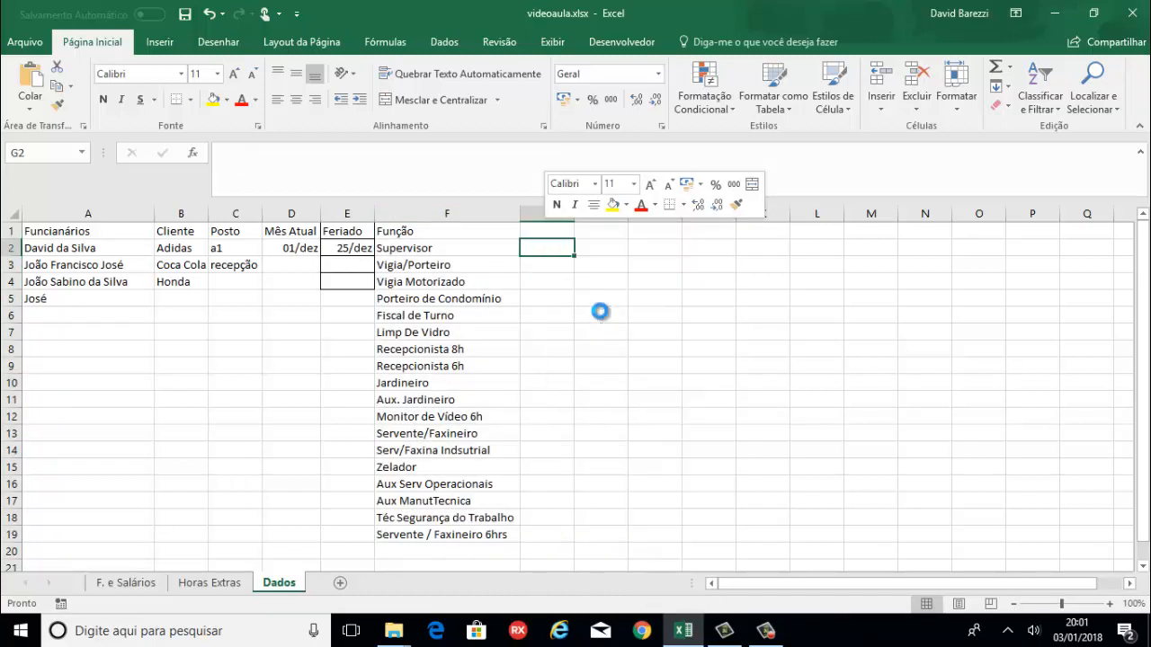
Enter the header "Cidades" in cell G1 and autofit the width of column G.
click(549, 232)
text(Cidades)
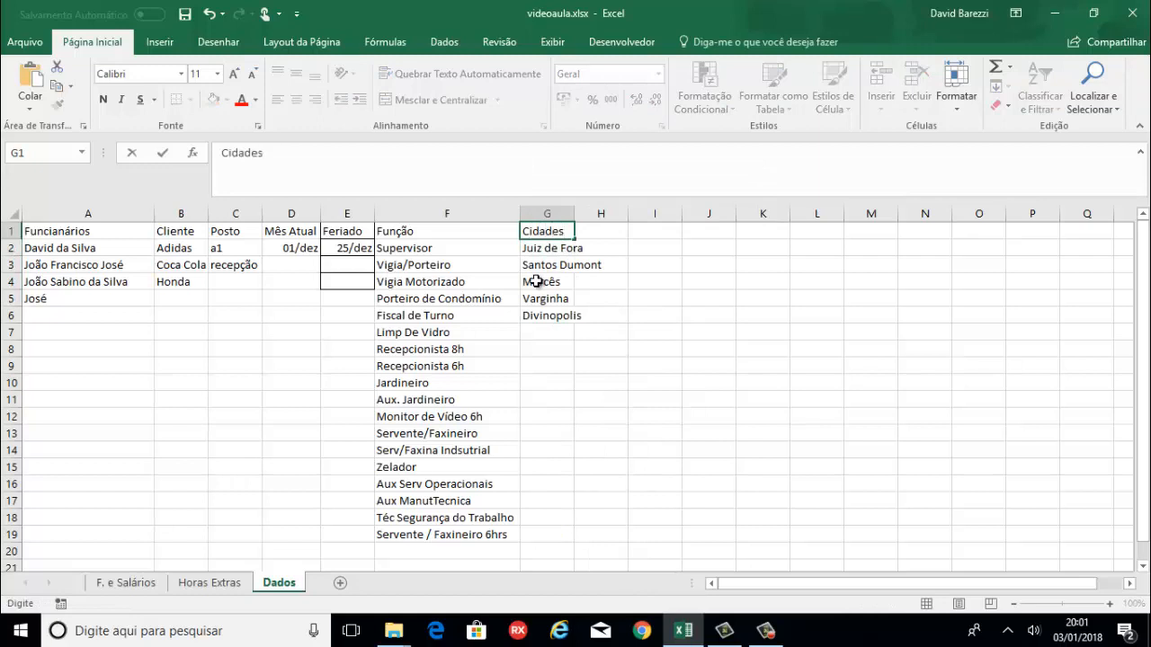
key(Return)
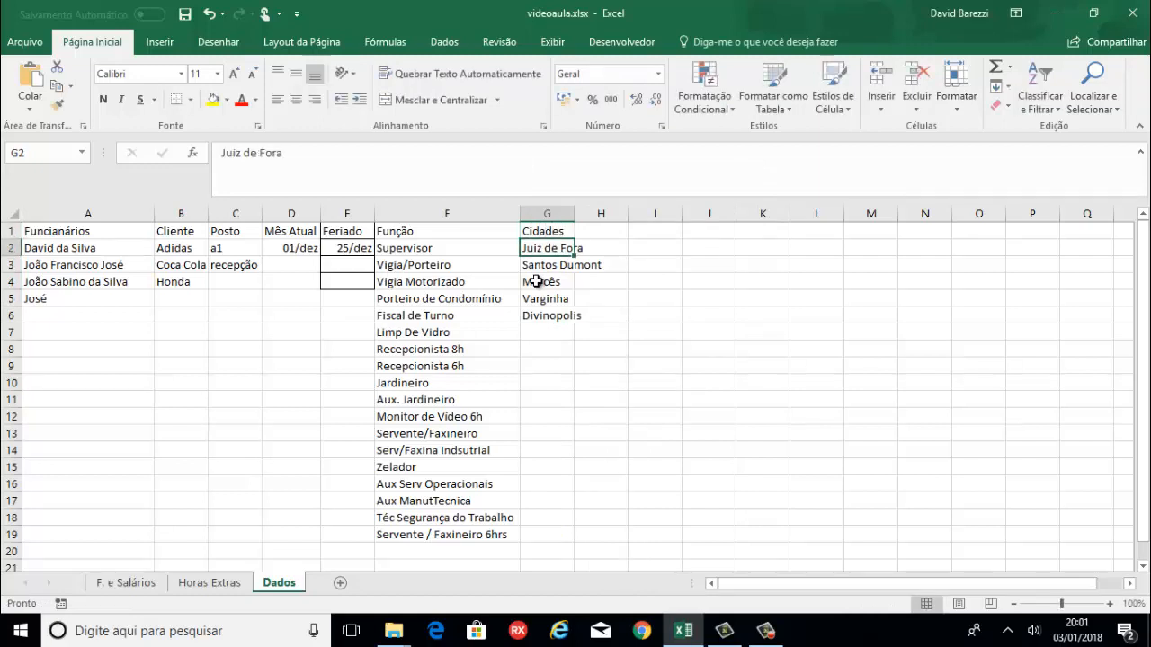
double_click(576, 210)
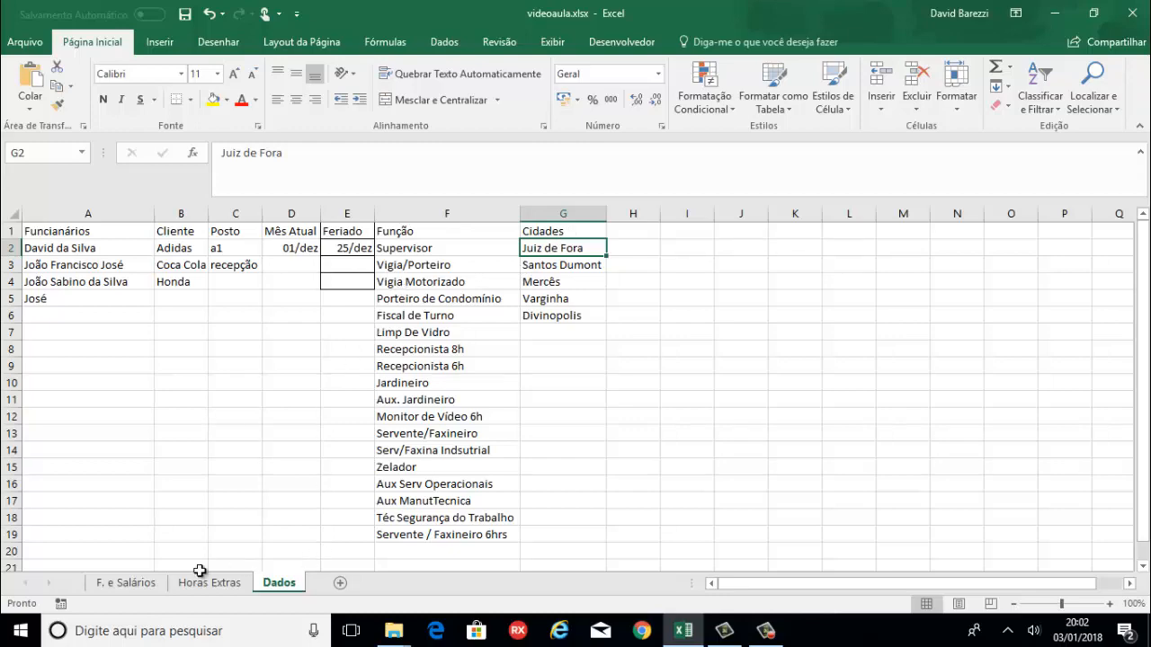
Apply list data validation to the whole Cidade column A of the Horas Extras sheet with the source =Dados!$G:$G.
click(127, 585)
click(189, 584)
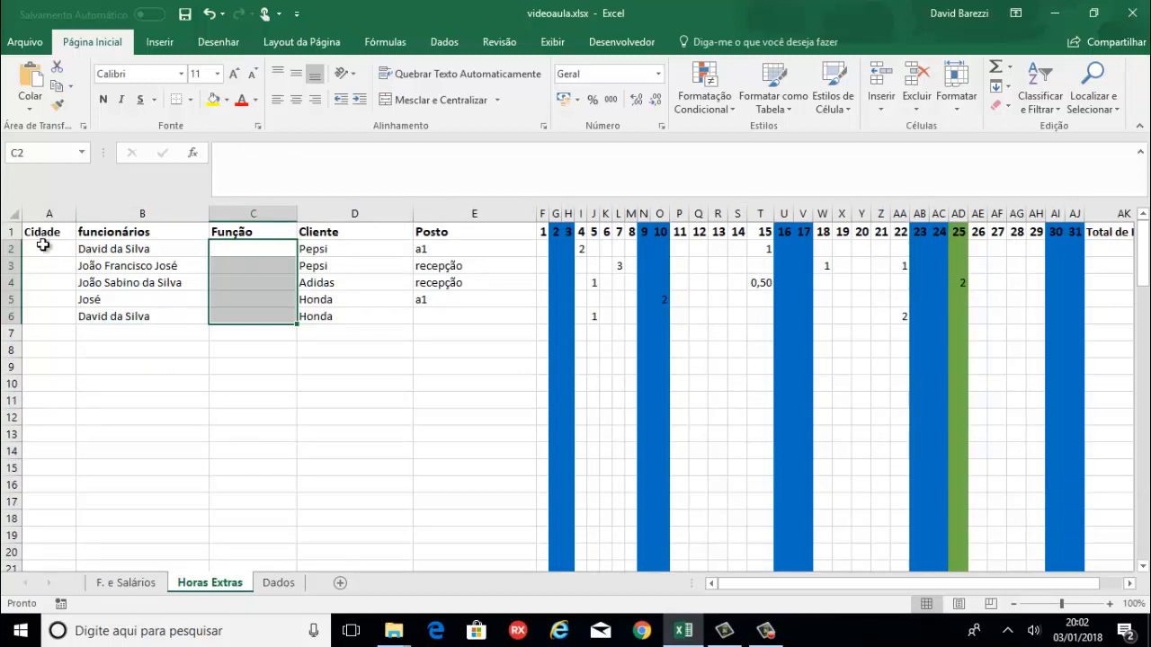
click(49, 214)
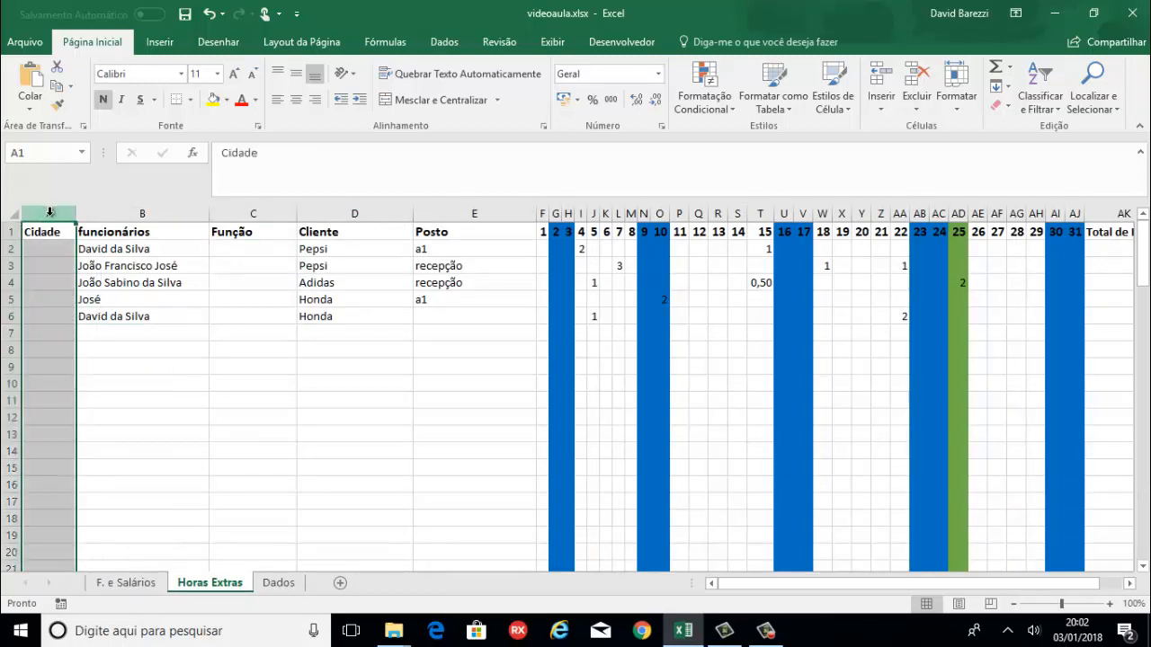
click(444, 42)
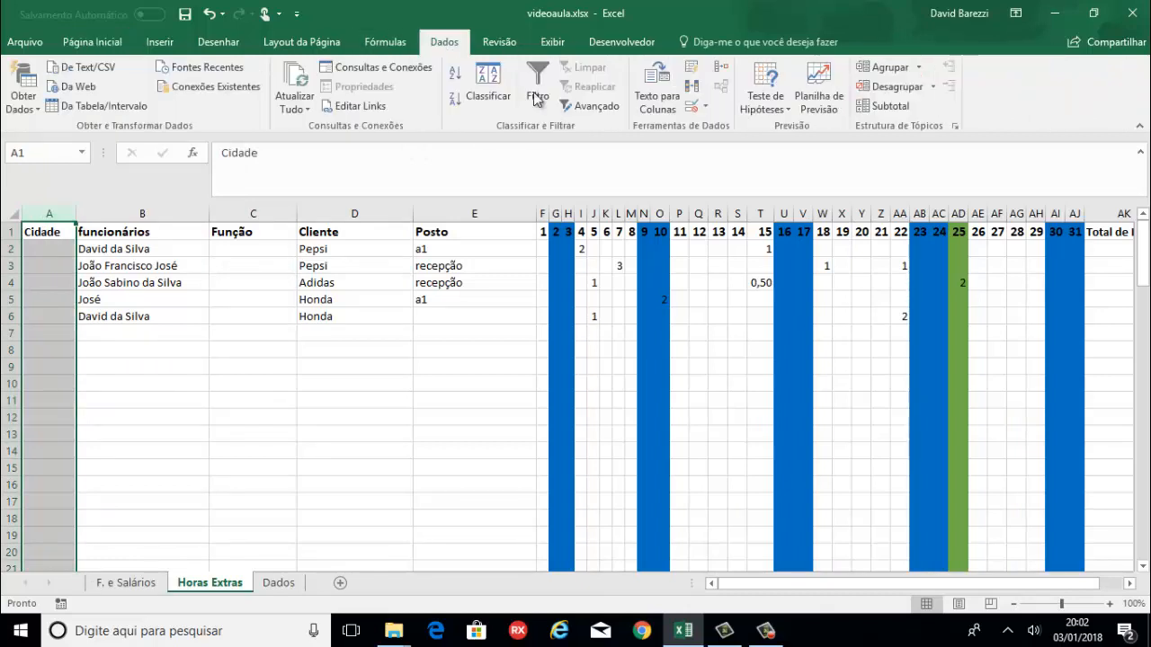
click(706, 110)
click(728, 130)
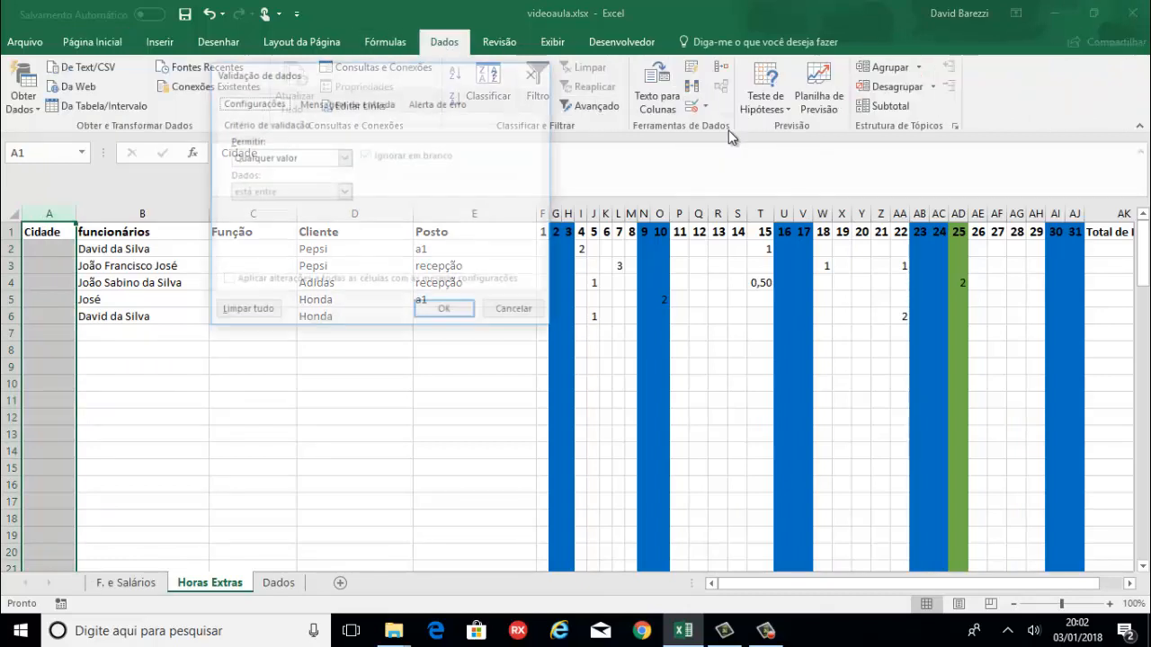
click(344, 157)
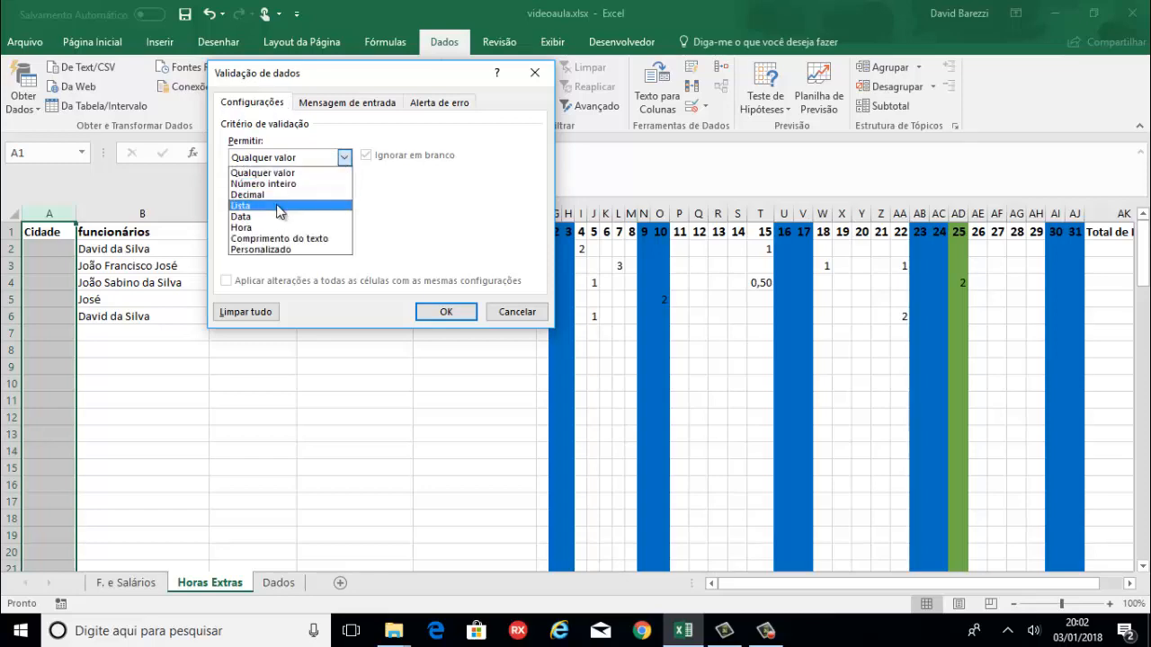
click(274, 207)
click(284, 224)
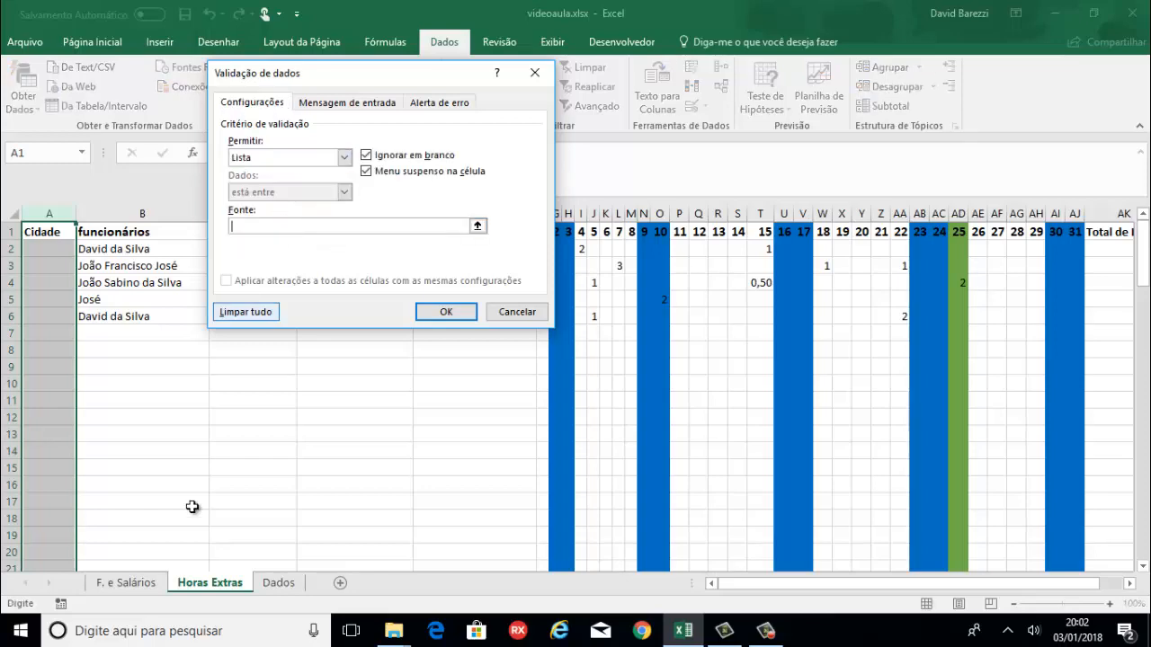
click(278, 583)
drag(429, 81, 806, 152)
click(562, 213)
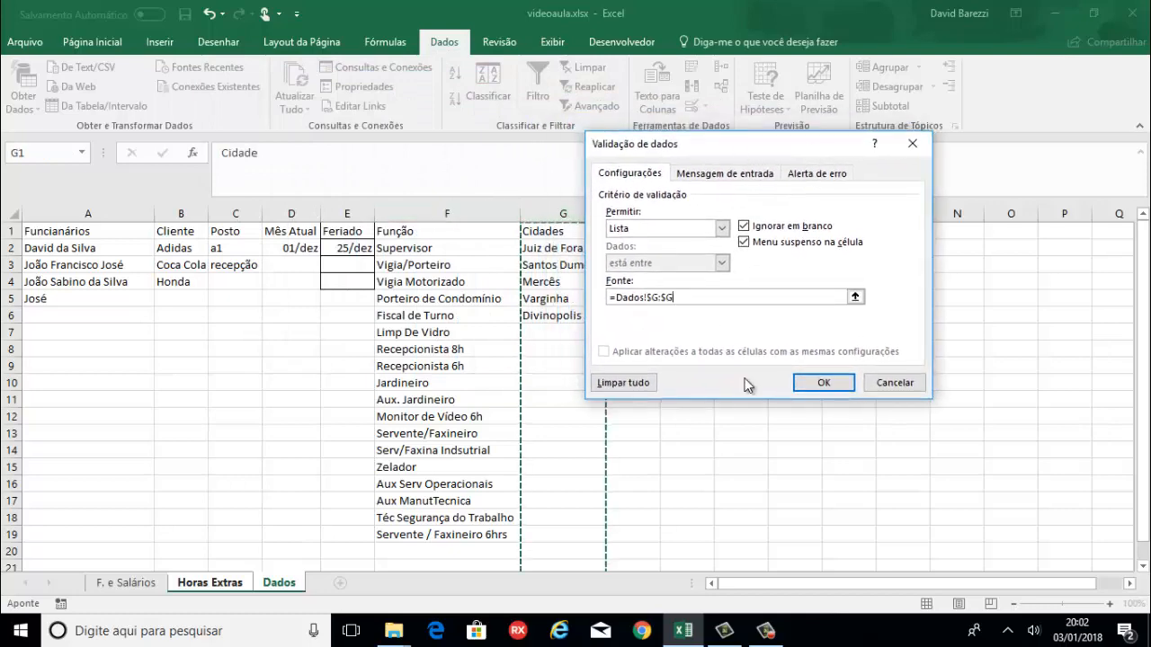
click(831, 385)
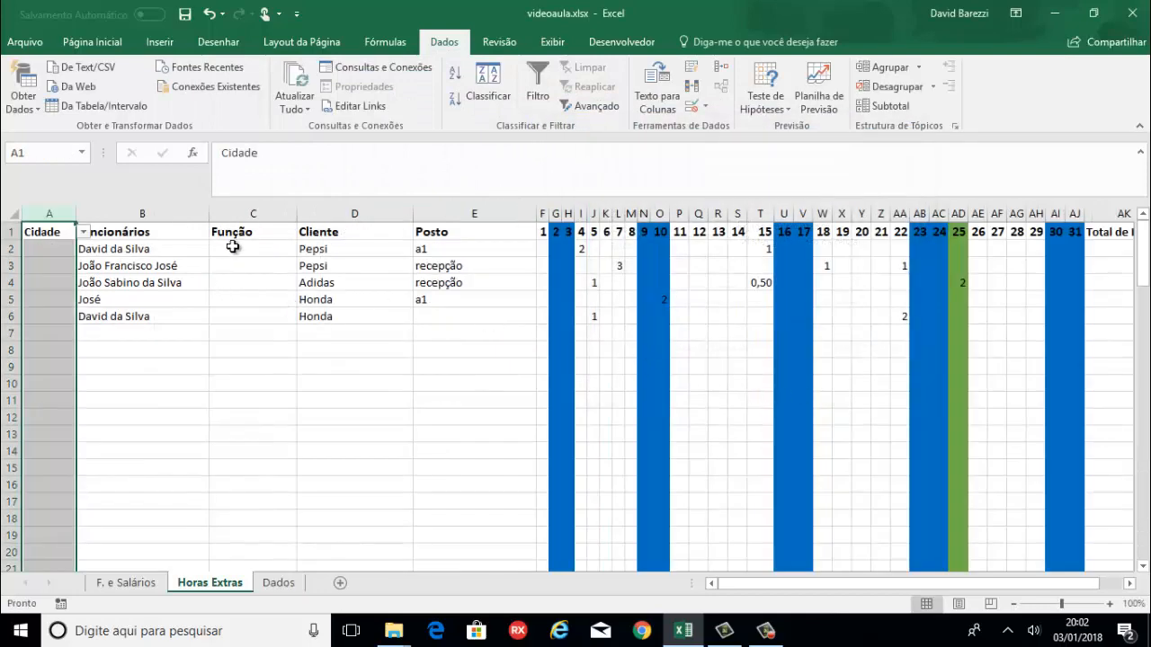
Apply list data validation to the whole Função column C with the source =Dados!$F:$F.
click(254, 213)
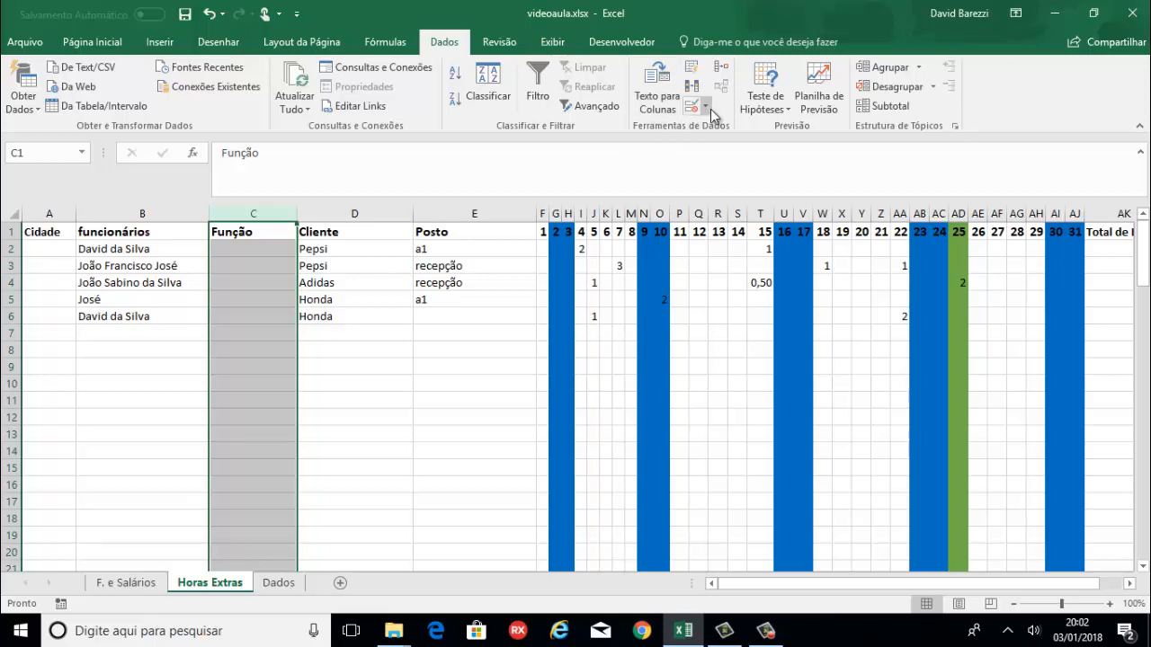
click(706, 107)
click(743, 130)
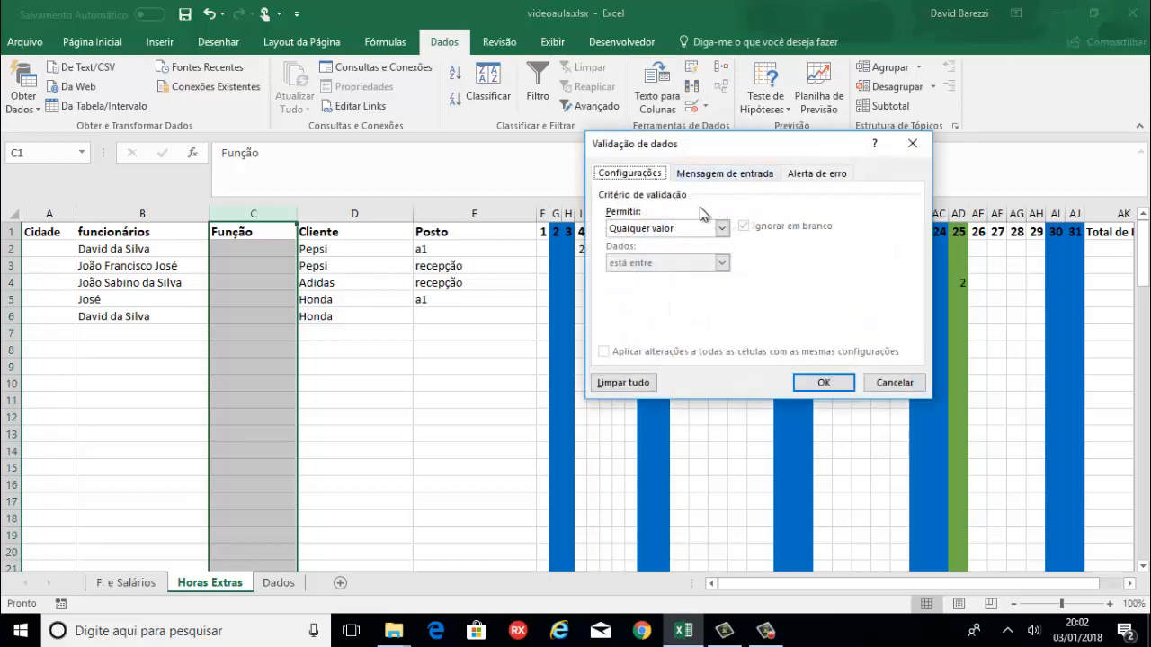
click(682, 228)
click(642, 276)
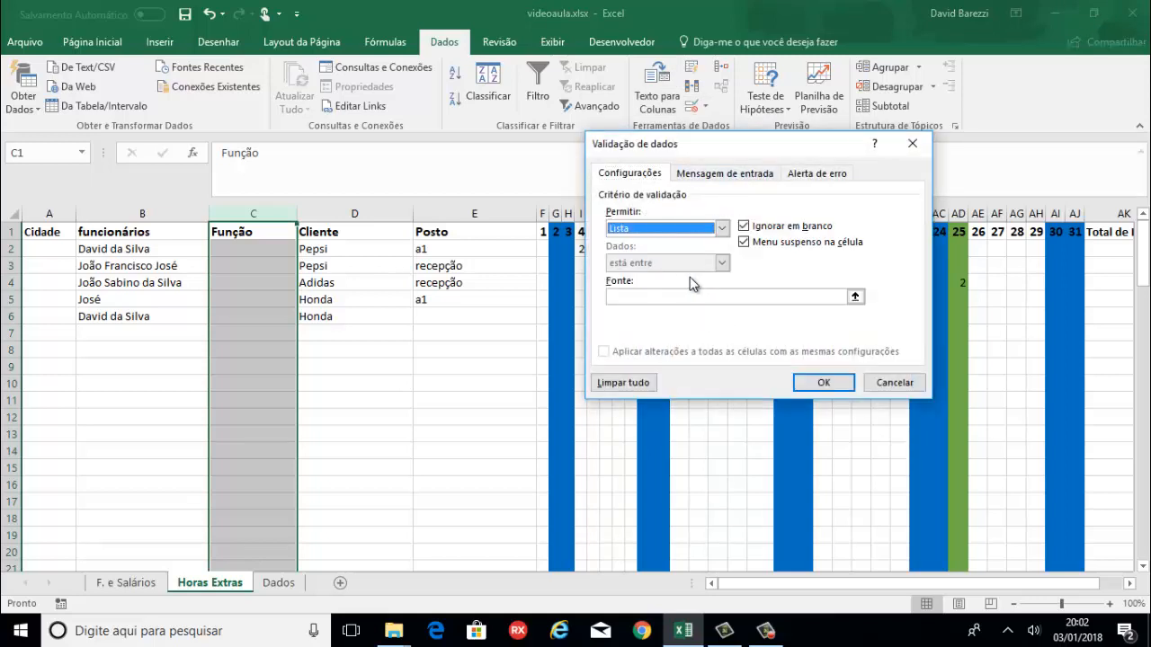
click(861, 298)
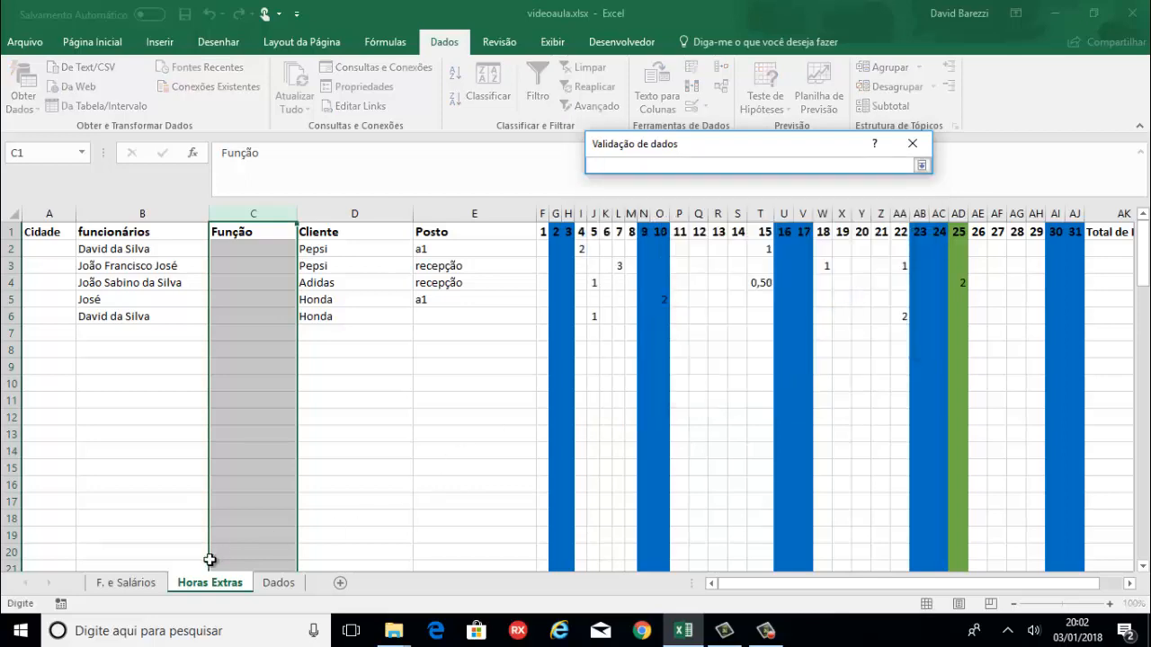
click(277, 583)
click(448, 214)
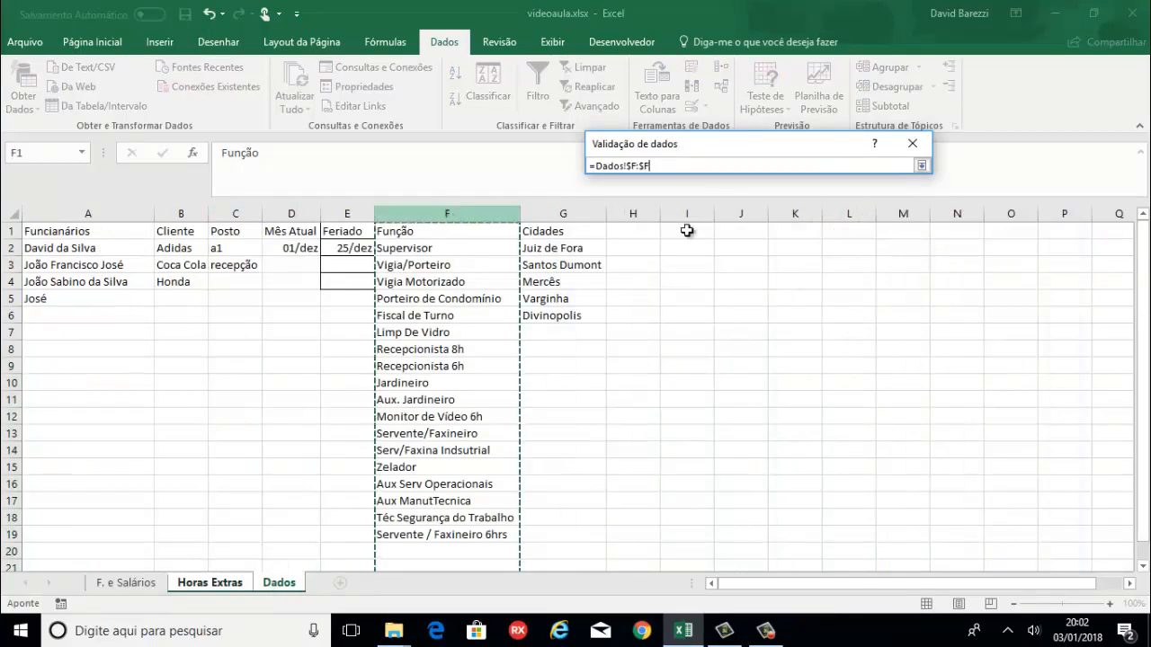
click(920, 165)
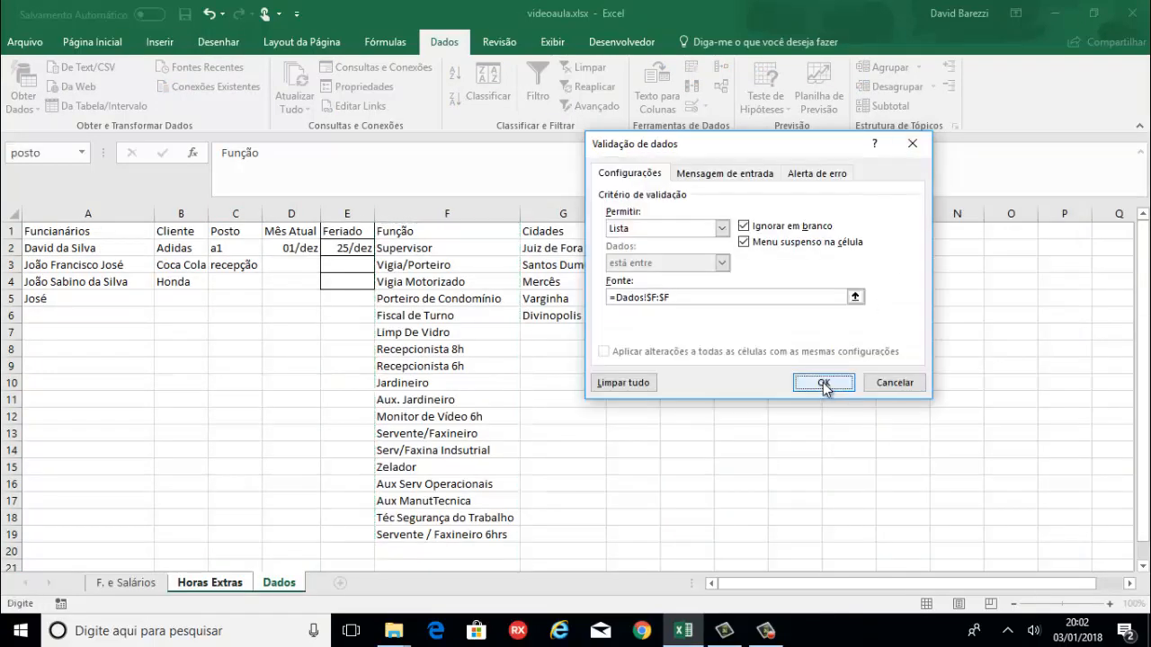
click(824, 383)
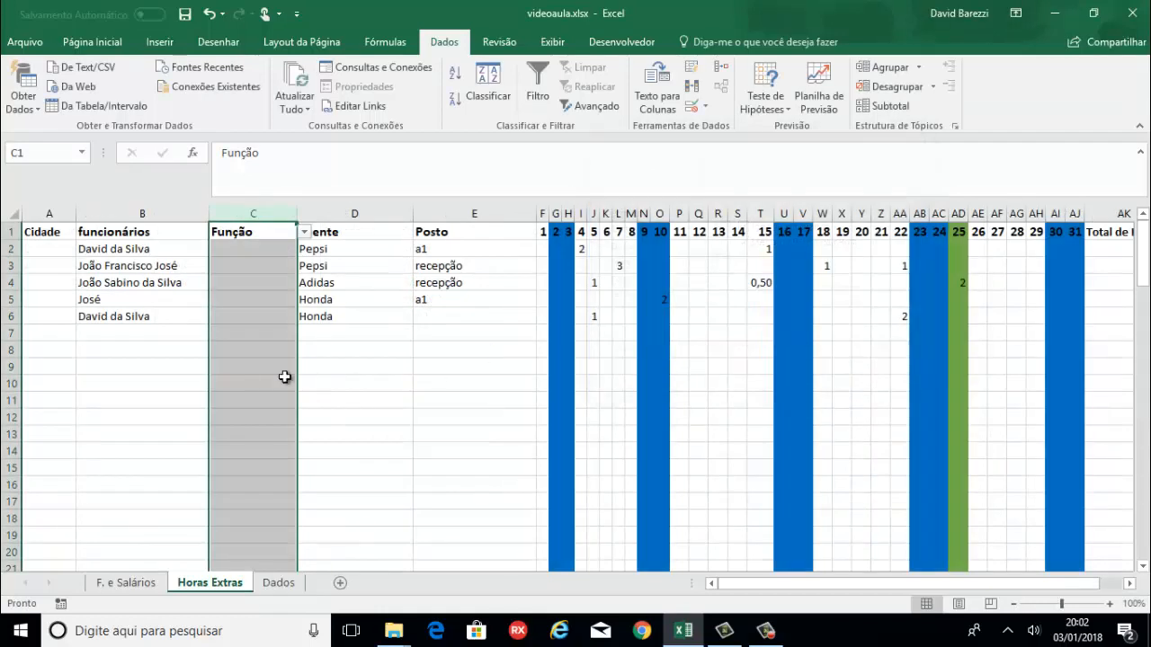
Fill the first two Cidade cells from their lists: Juiz de Fora in A2 and Mercês in A3.
click(59, 253)
click(83, 250)
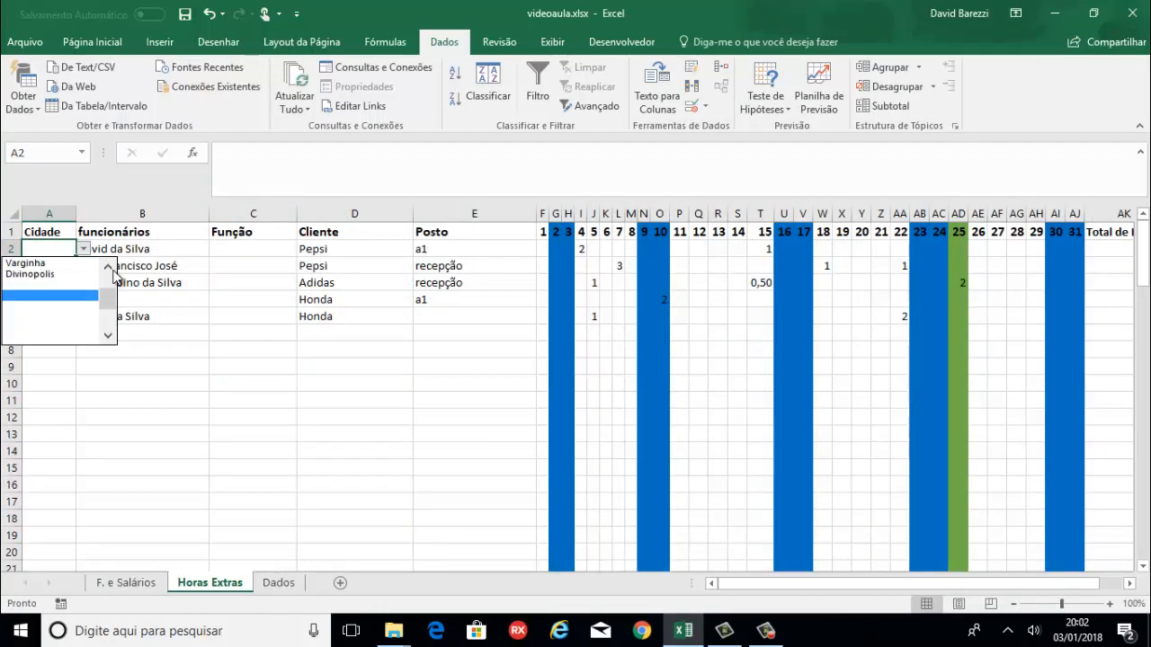
click(71, 273)
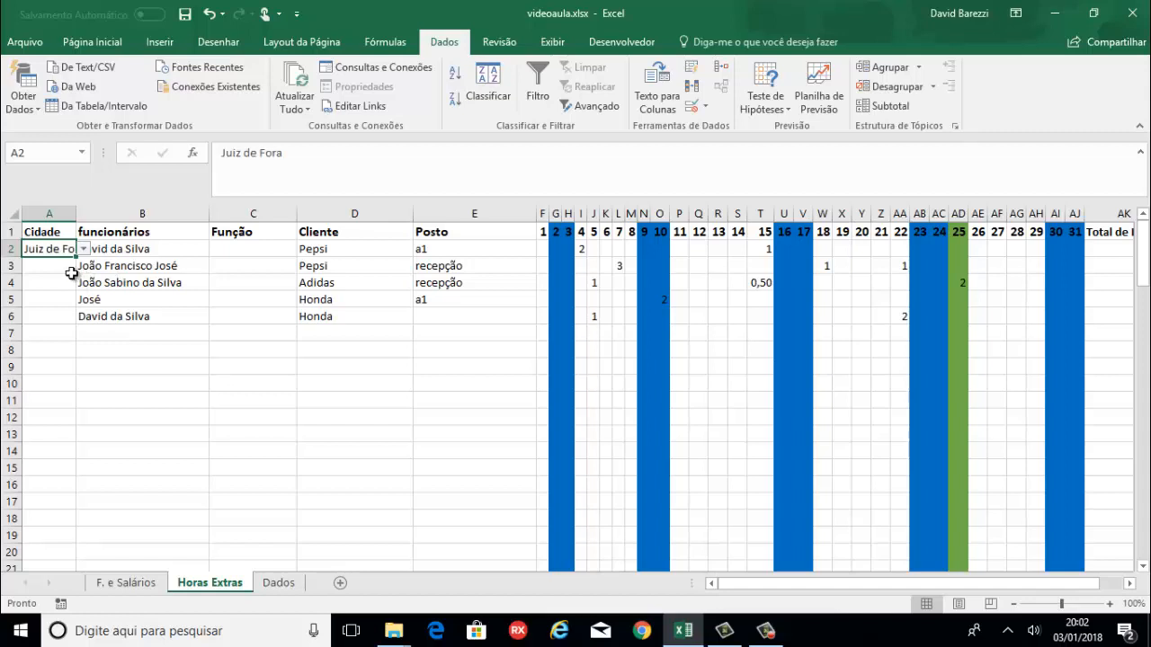
click(68, 269)
click(83, 266)
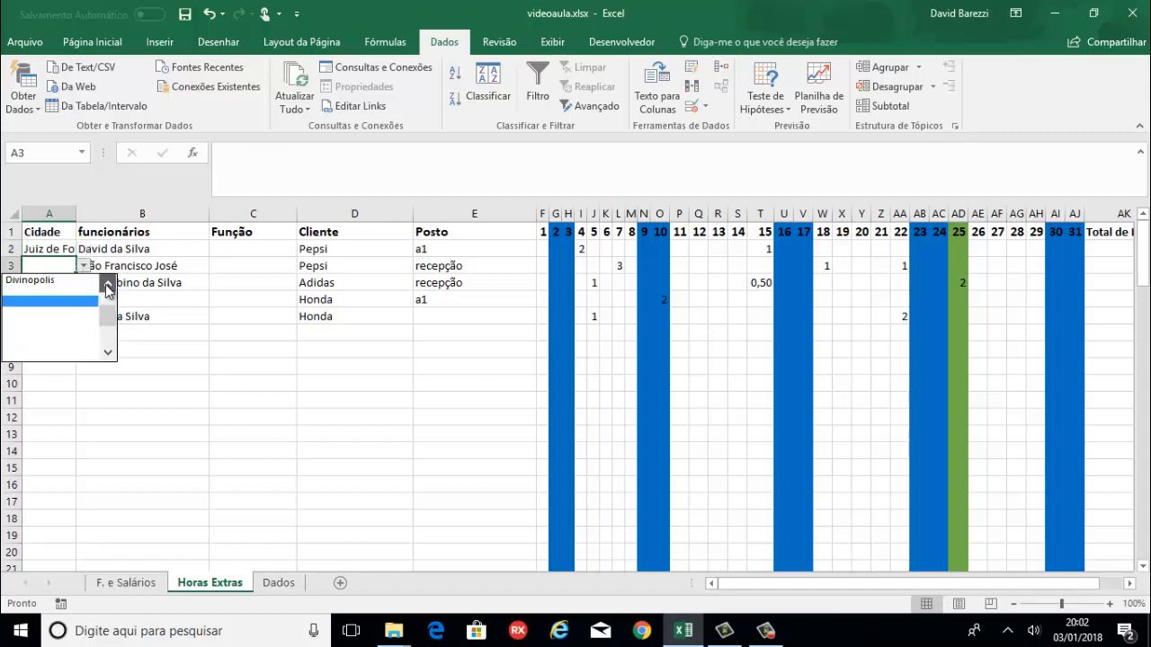
click(53, 291)
Choose the remaining cities from the lists: Divinopolis in A4, Santos Dumont in A5 and Juiz de Fora in A6.
click(58, 282)
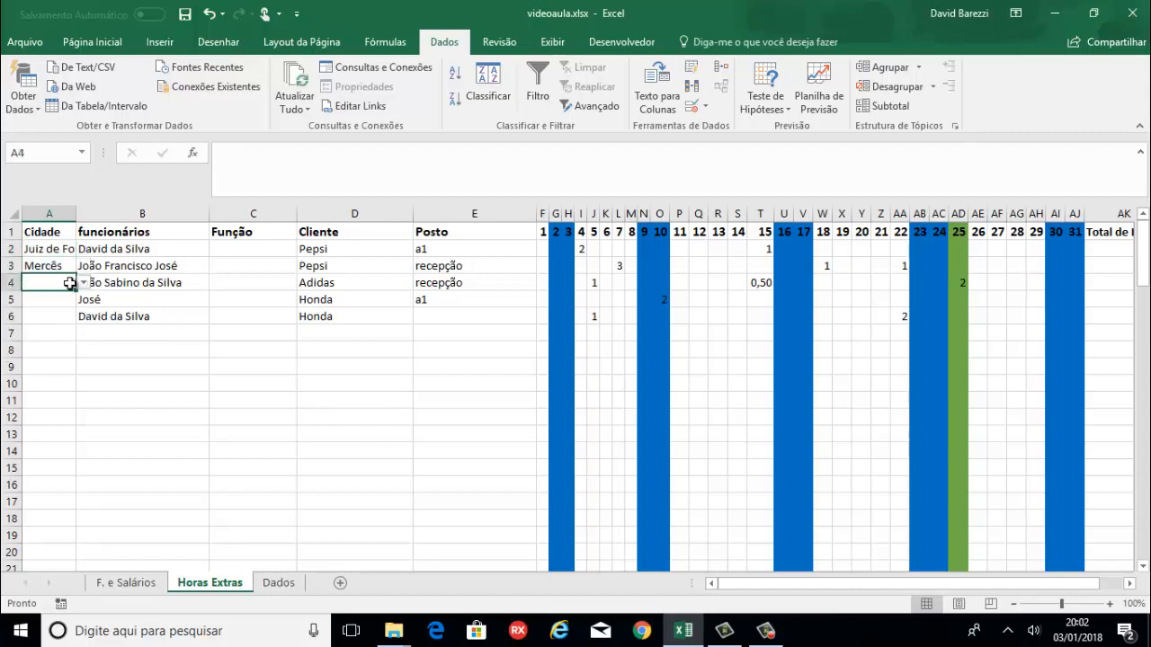
click(83, 283)
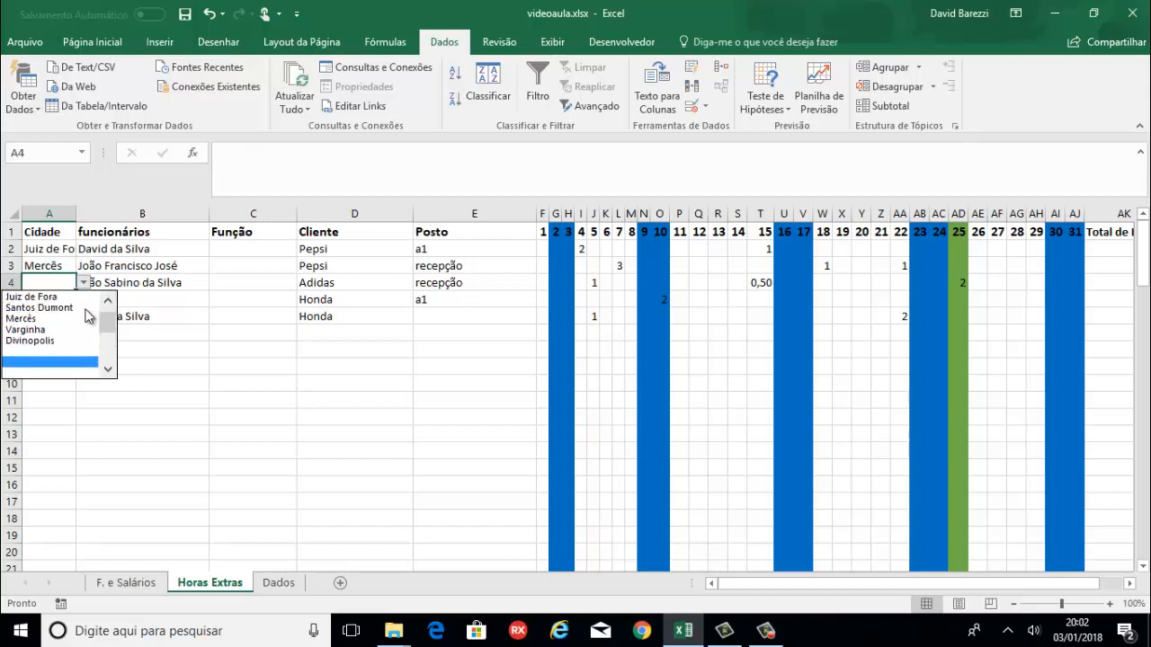
click(58, 342)
click(54, 299)
click(83, 300)
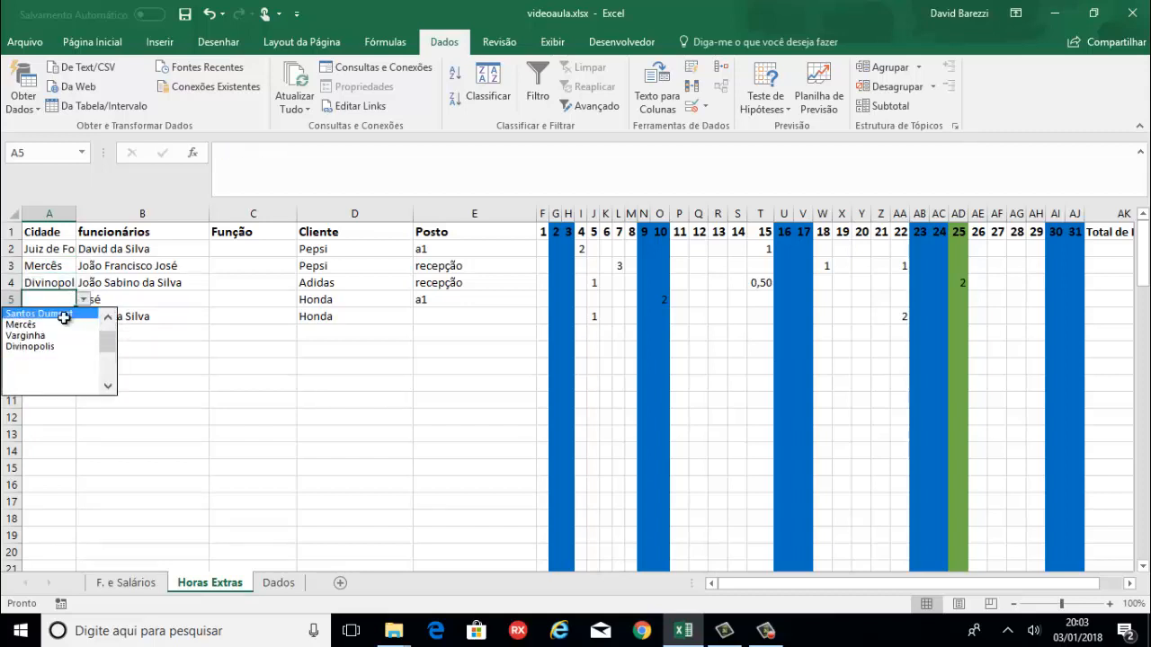
click(58, 316)
click(61, 316)
click(82, 317)
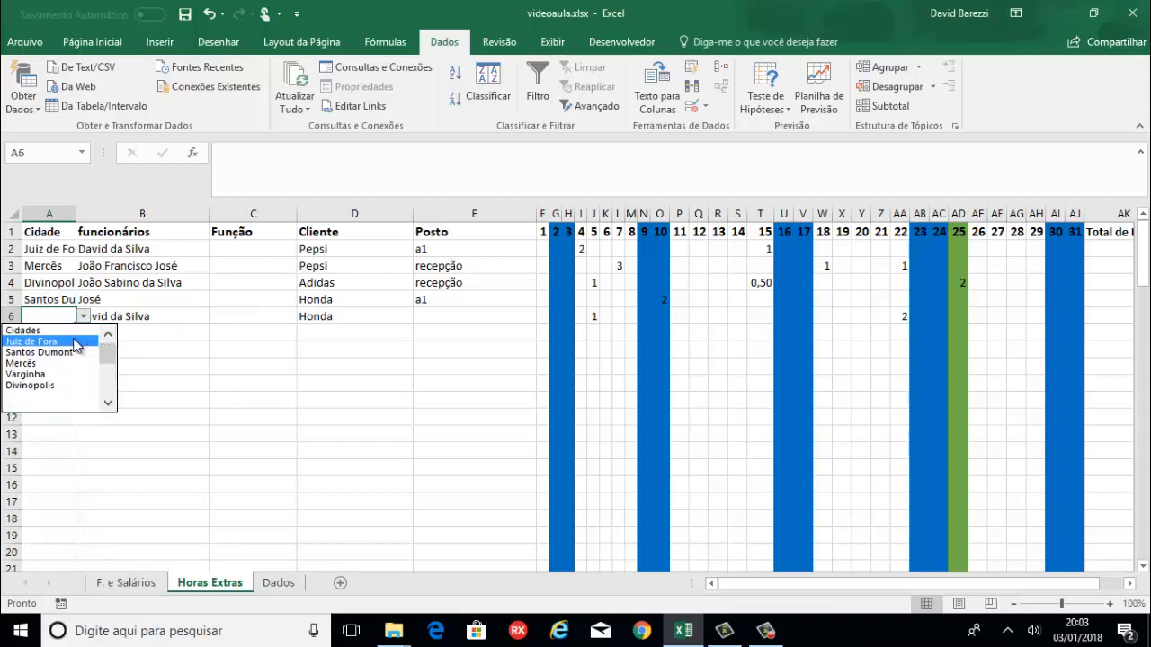
click(90, 340)
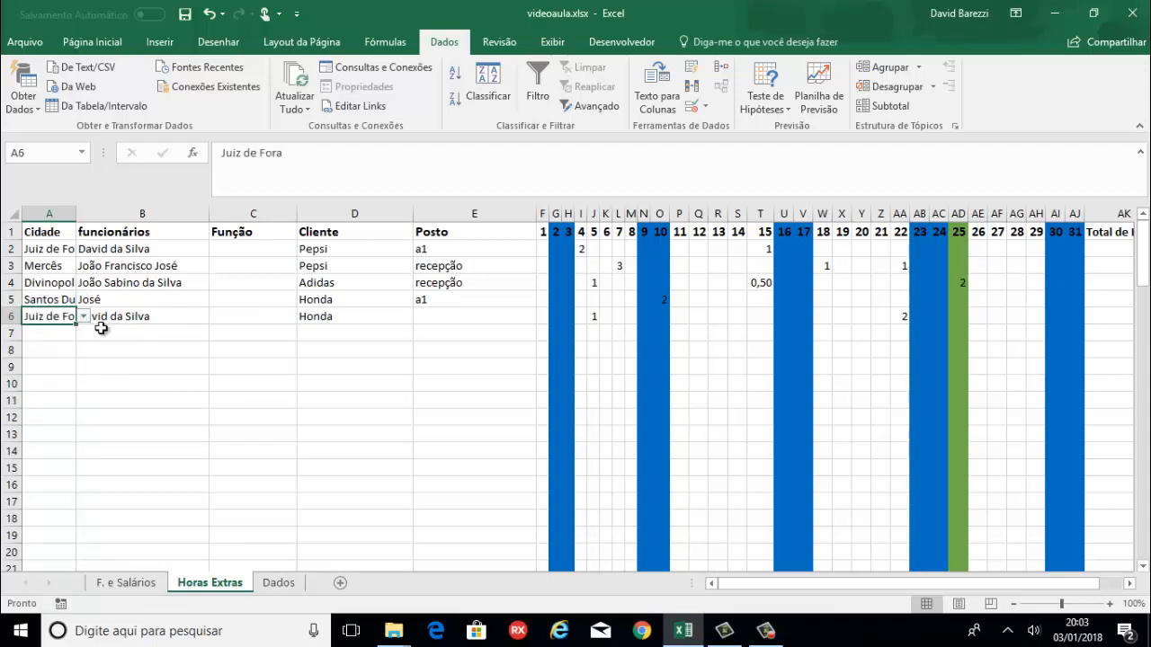
Choose the Função values Supervisor in C2, Porteiro de Condomínio in C3 and Vigia/Porteiro in C4 from the lists.
click(240, 258)
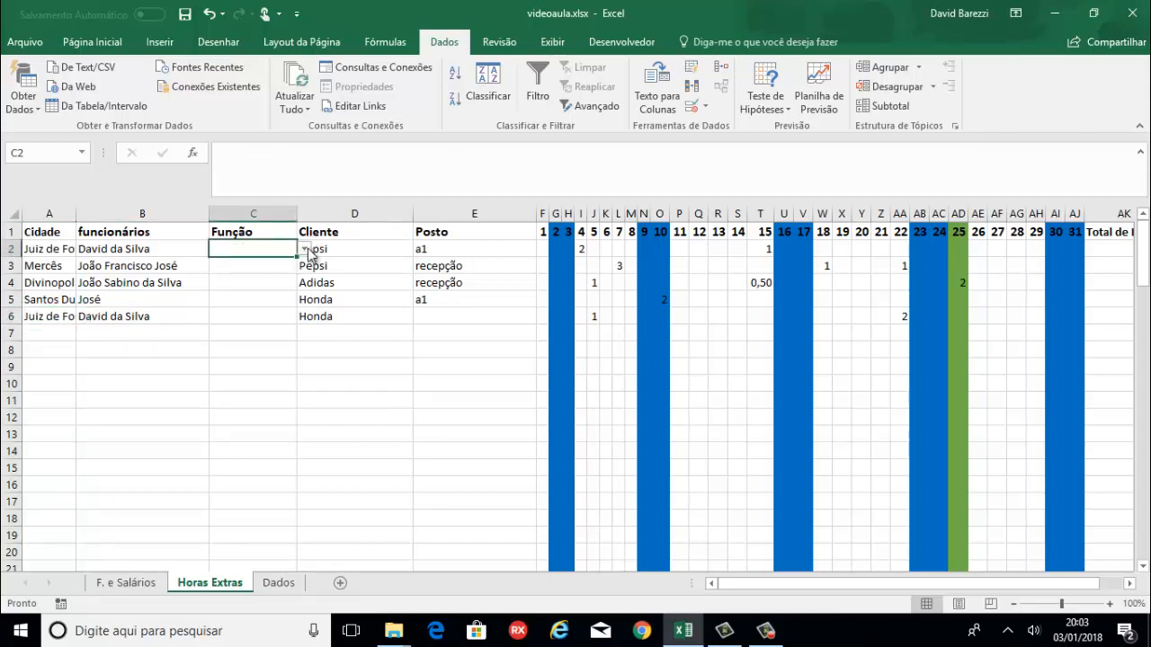
click(305, 249)
click(265, 274)
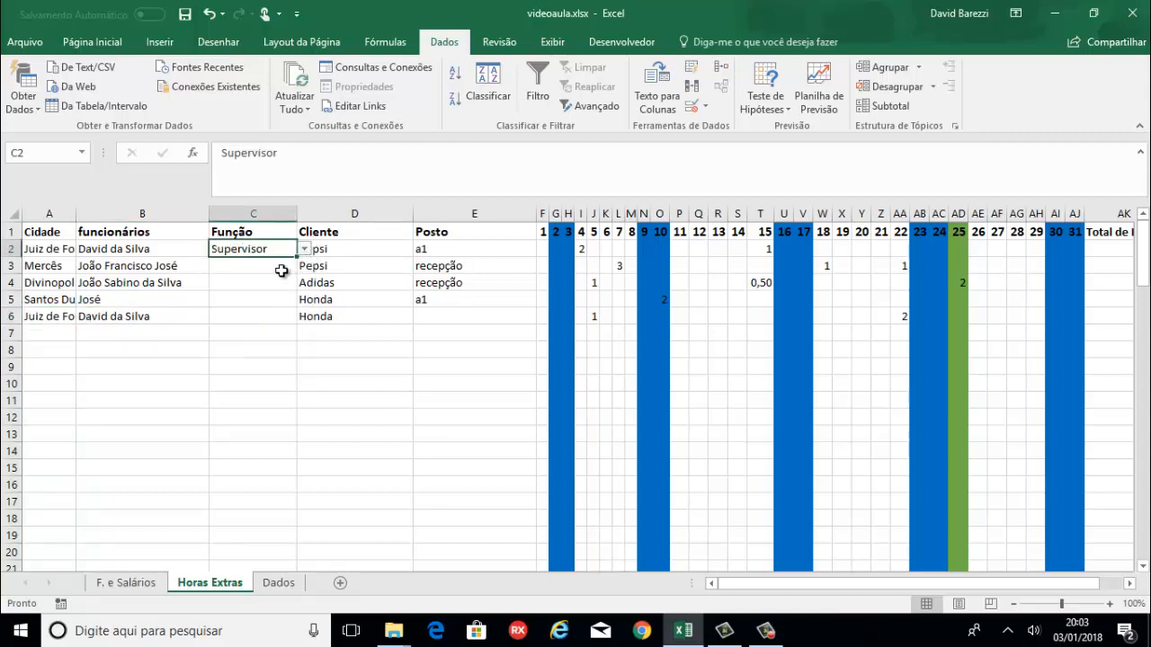
click(270, 269)
click(304, 266)
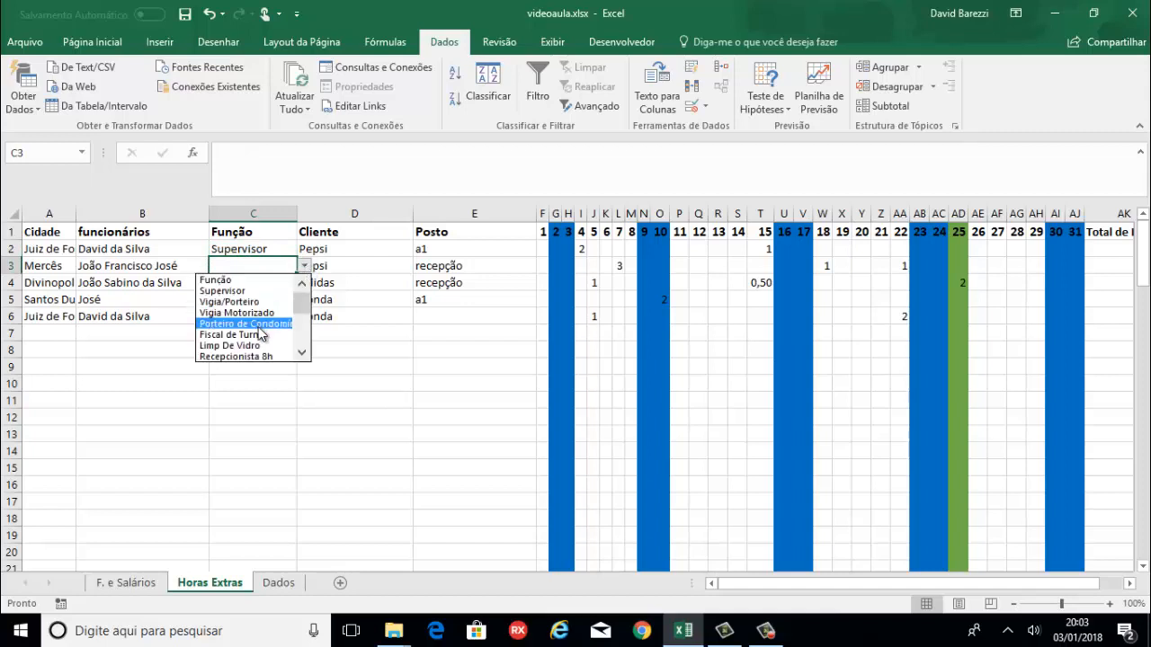
click(264, 323)
click(286, 284)
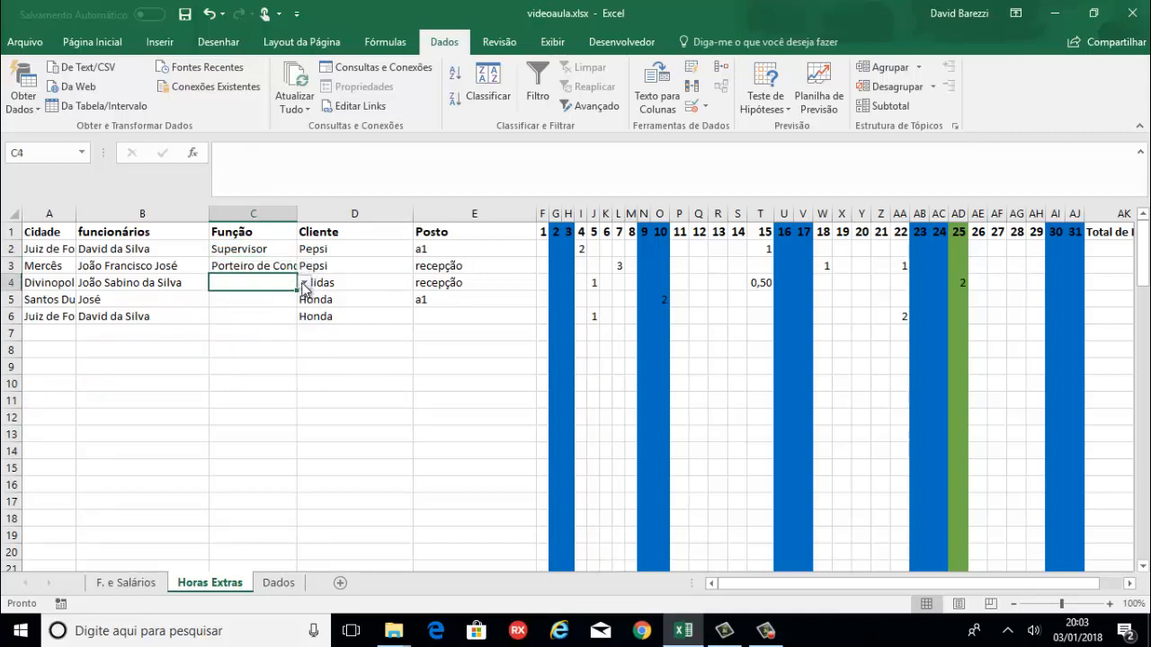
click(305, 284)
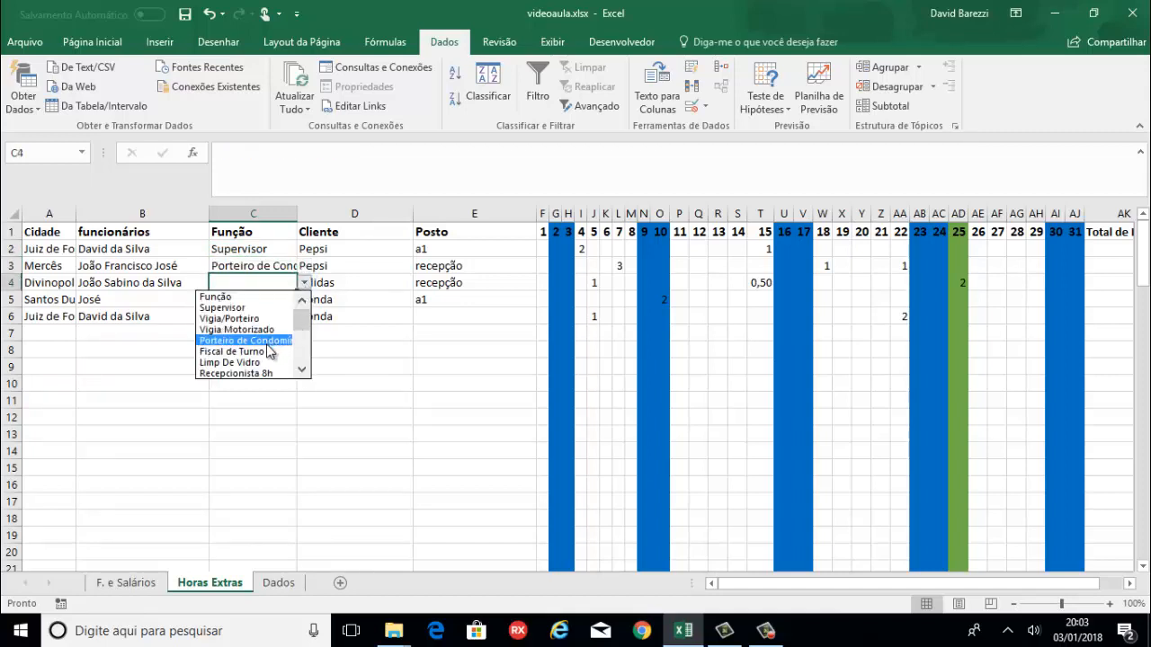
click(261, 319)
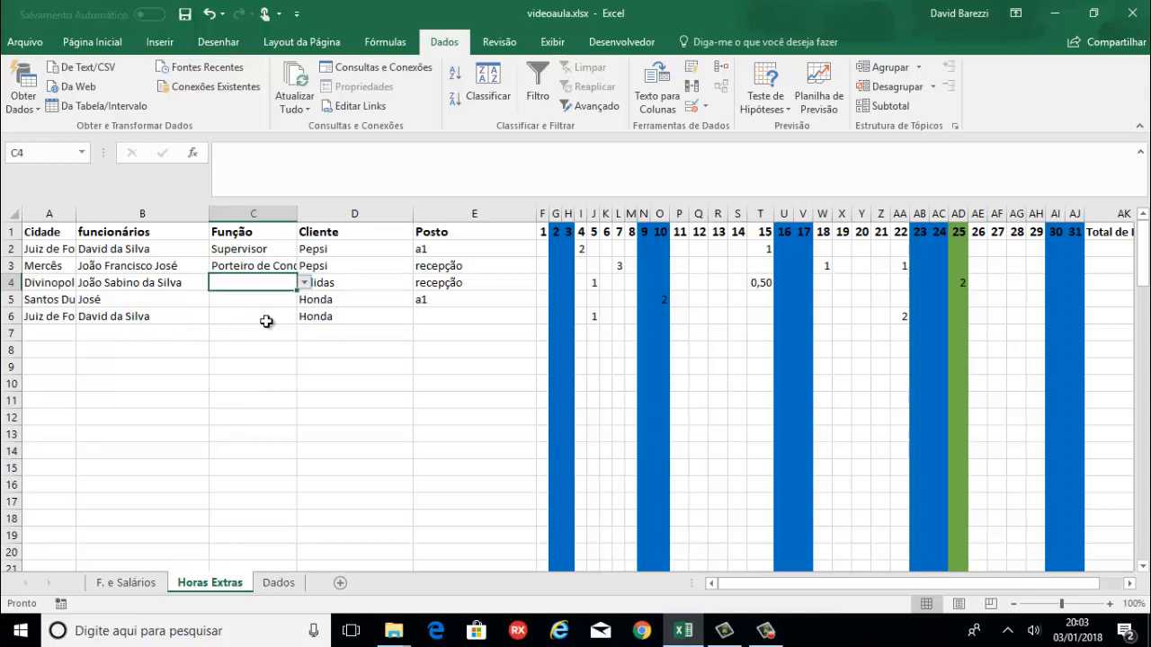
Choose the Função values Vigia/Porteiro in C5 and Supervisor in C6 from the lists.
click(288, 302)
click(306, 302)
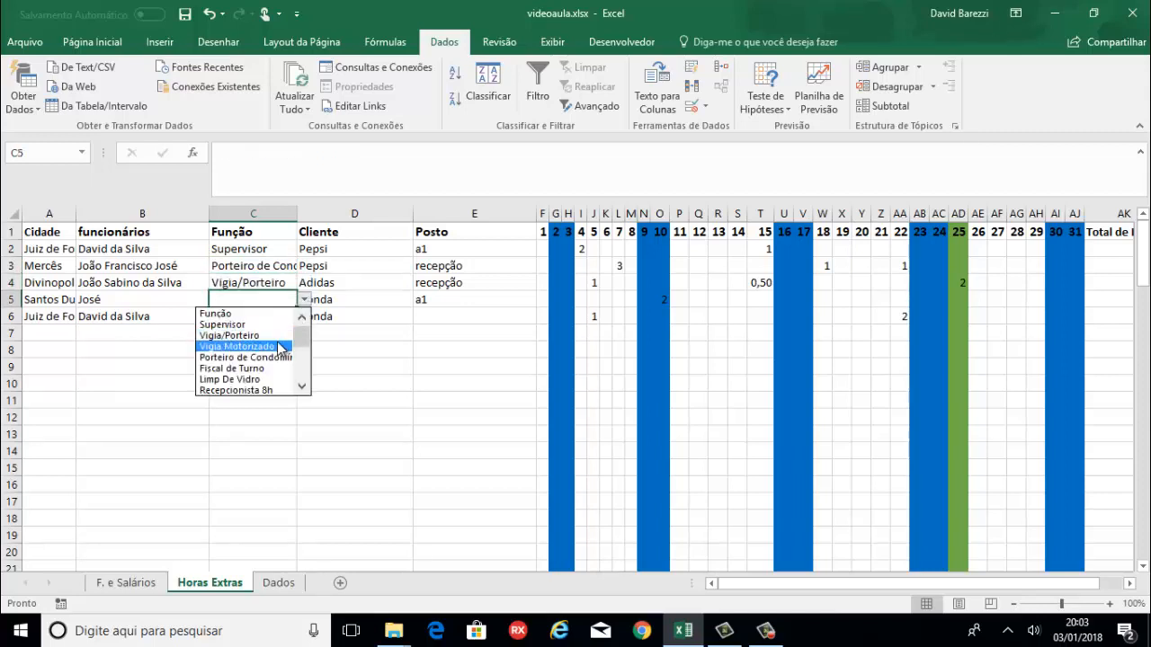
click(253, 349)
click(305, 299)
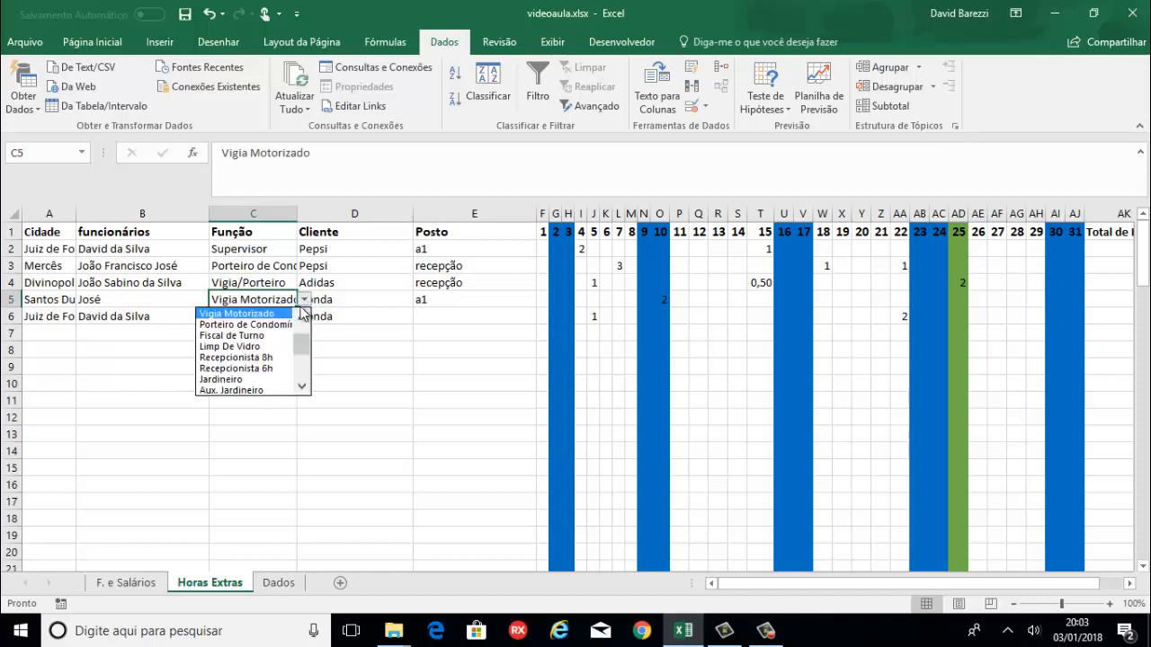
click(302, 316)
click(270, 317)
click(283, 317)
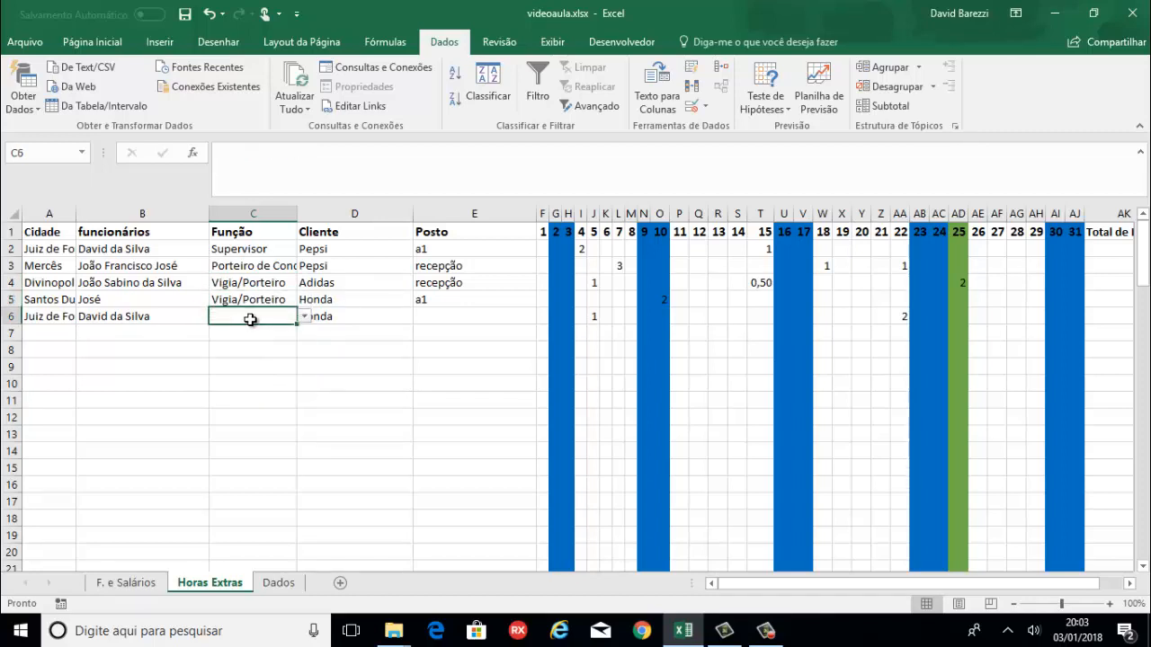
click(304, 317)
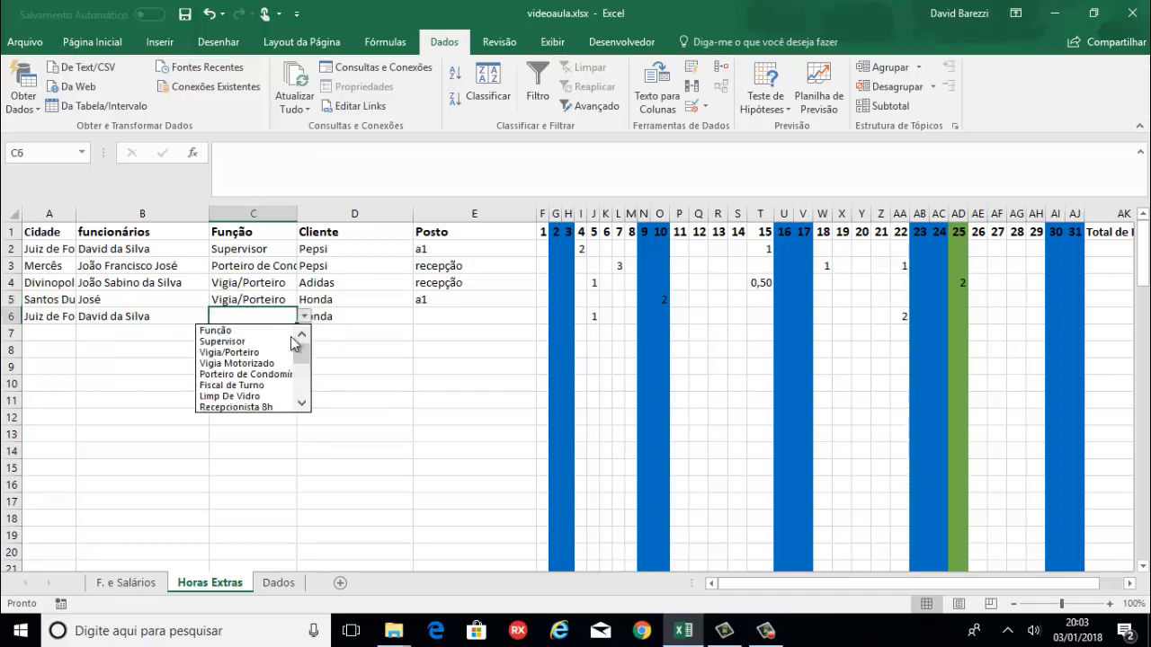
click(279, 341)
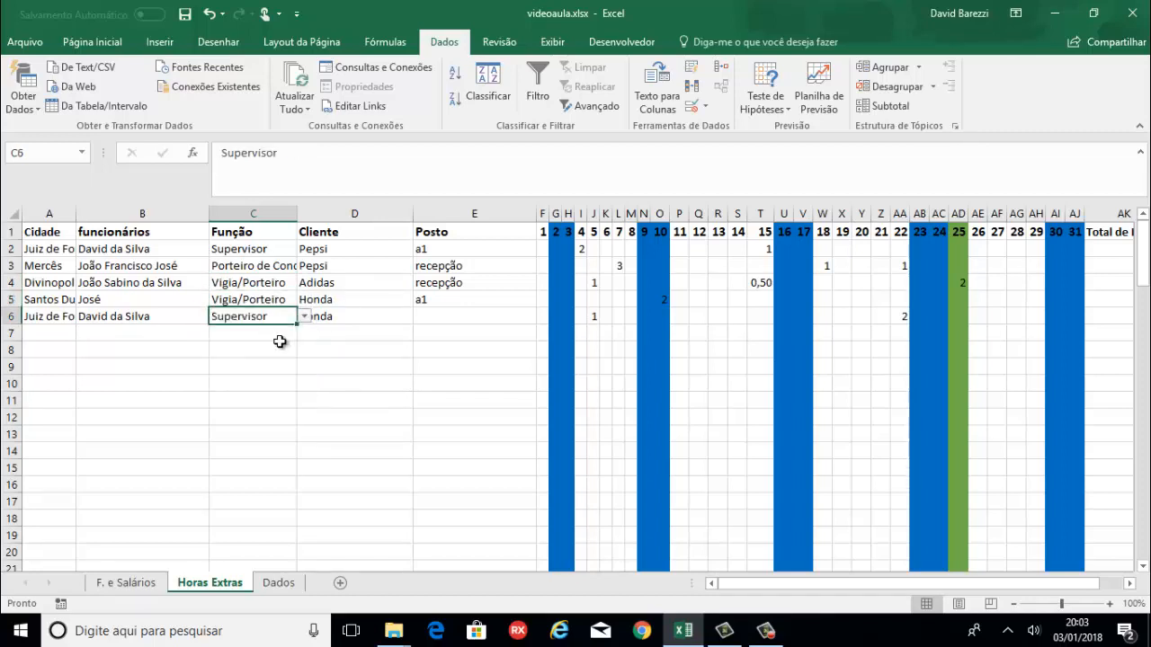
Choose recepção as the Posto in E6 from its list.
click(458, 319)
click(542, 316)
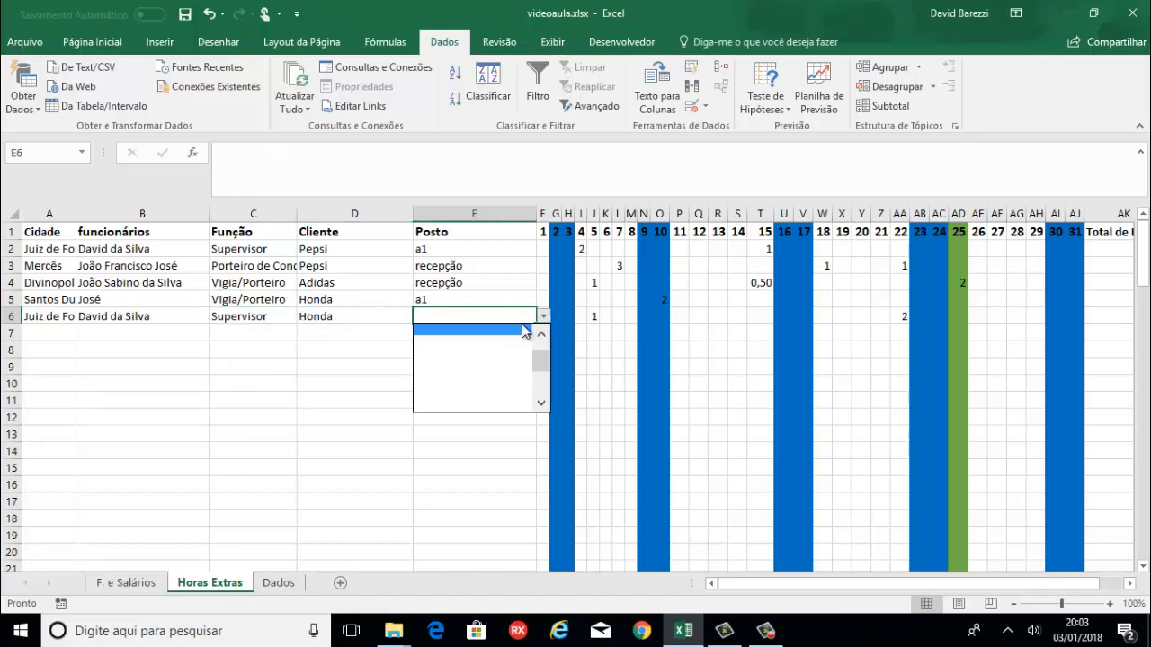
click(454, 351)
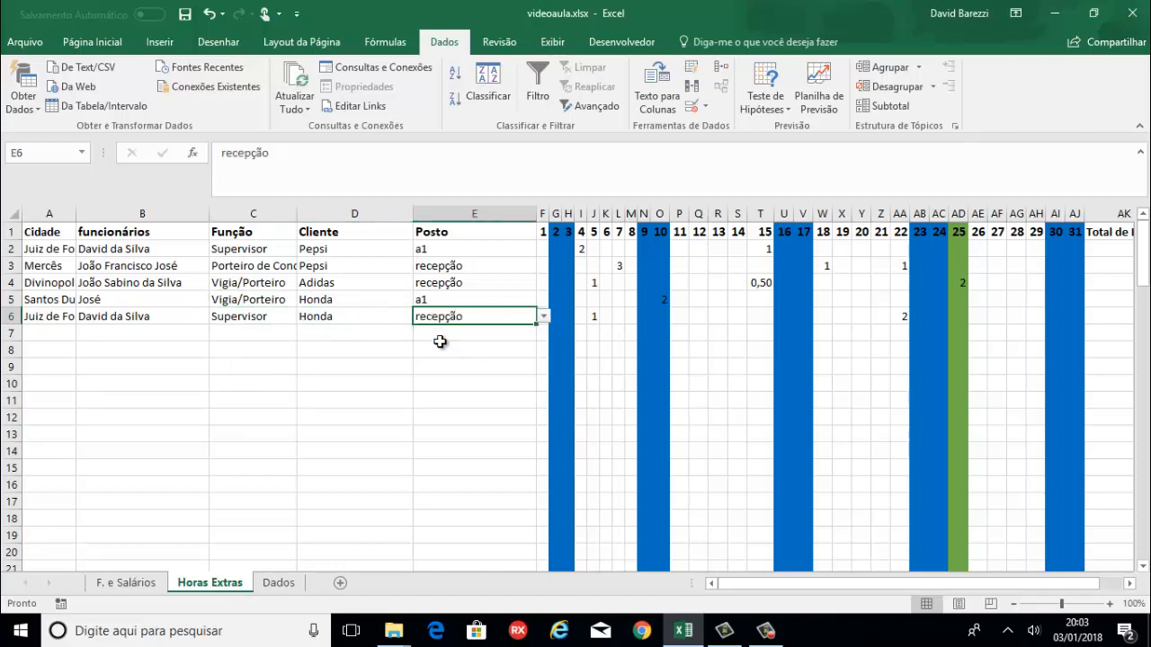
click(401, 368)
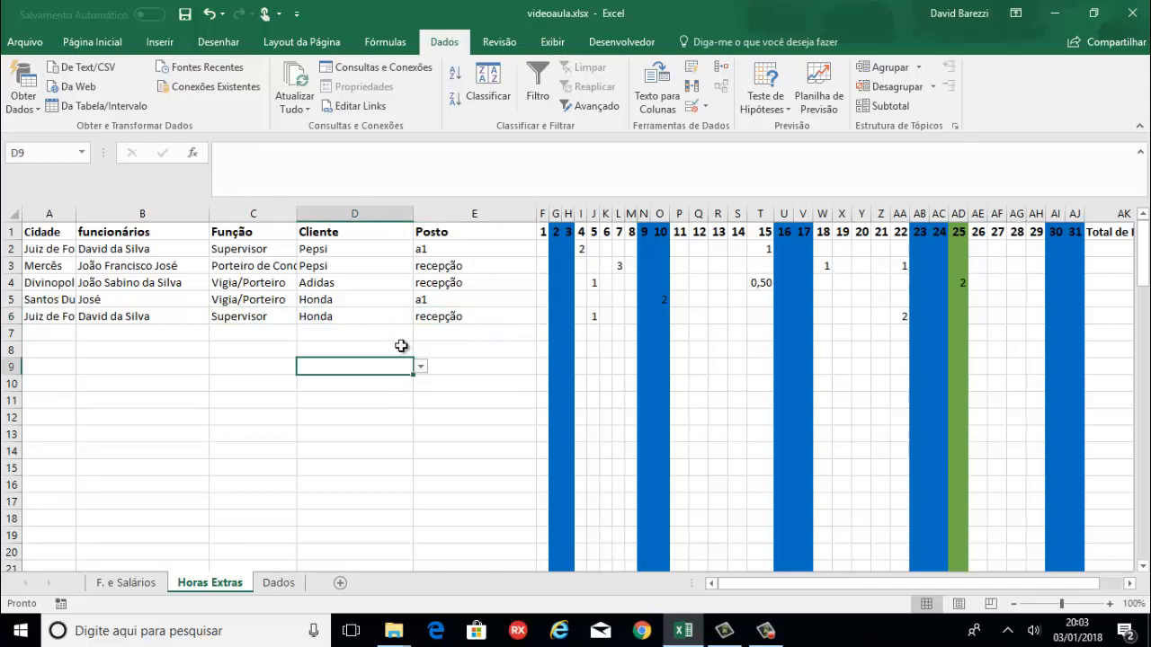
Try direct entry in Posto cell E6 by entering a1 and replacing it with recepção.
click(450, 318)
text(a1)
click(443, 347)
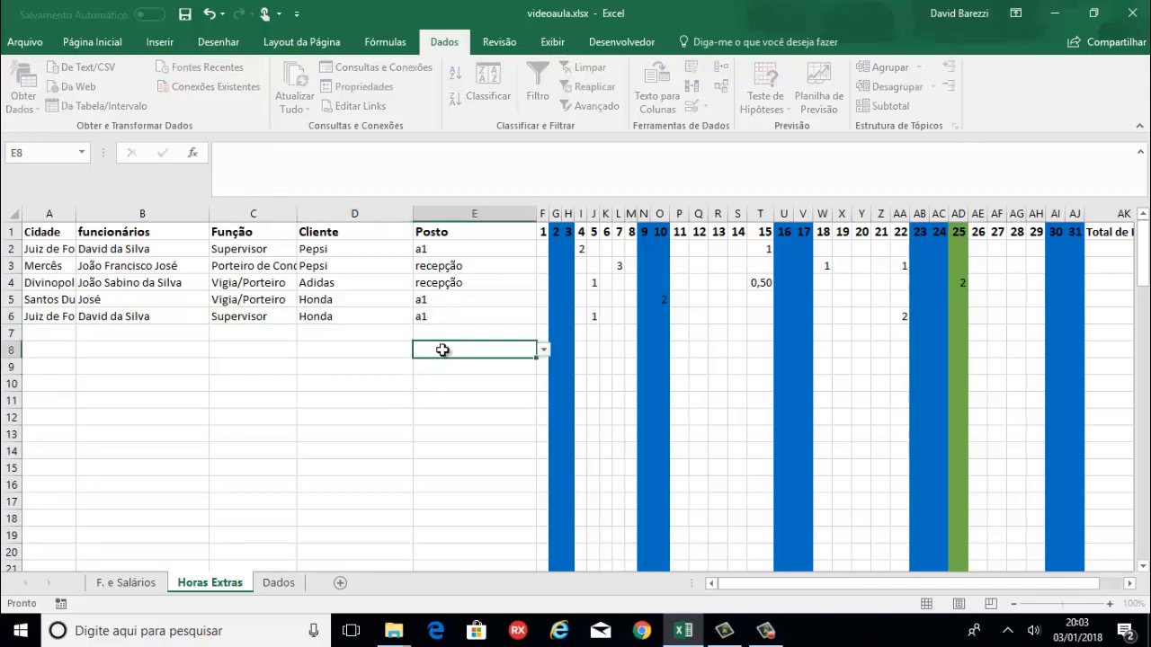
click(431, 315)
key(Delete)
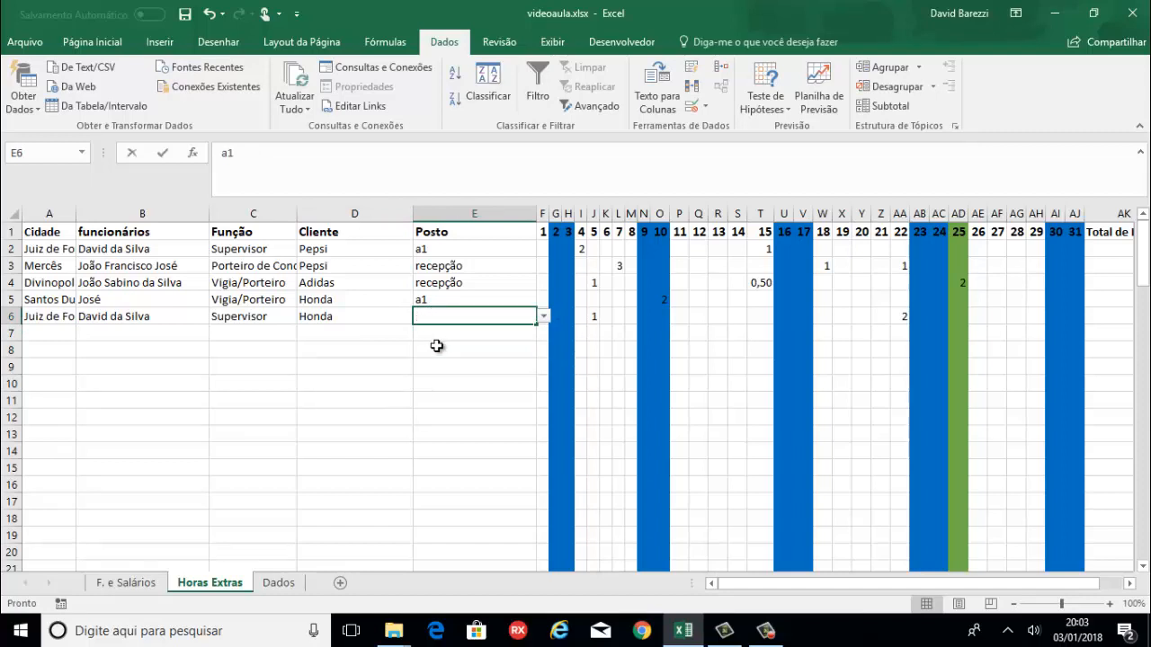
text(recepção)
click(437, 353)
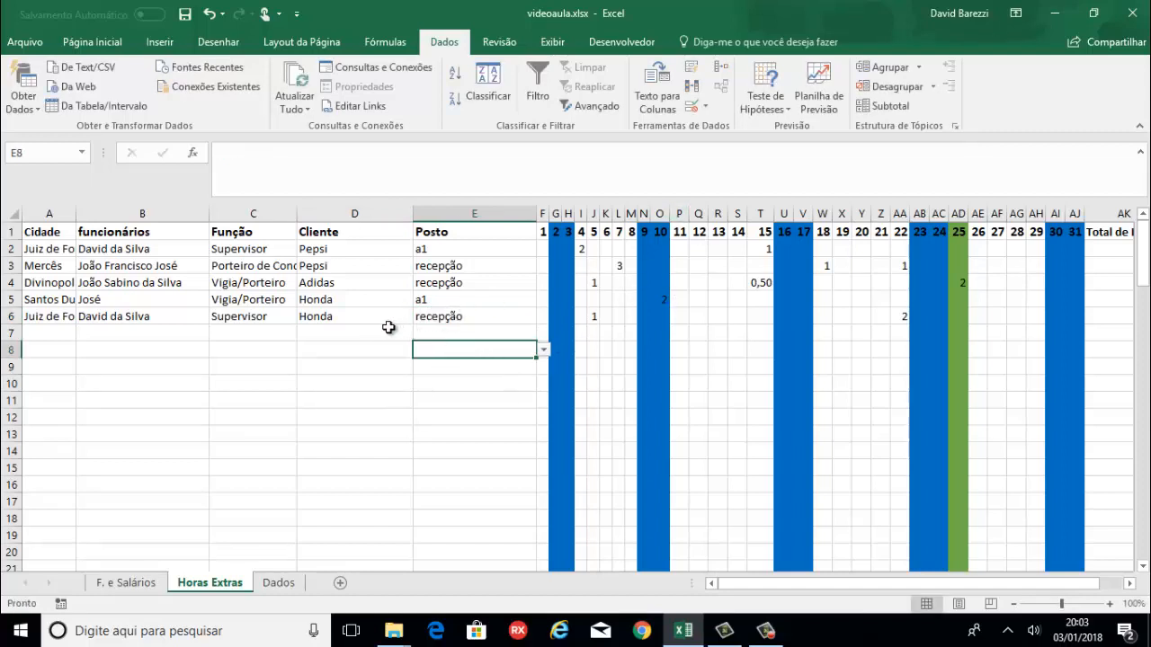
Autofit the widths of columns A to E (Cidade through Posto) to their contents.
double_click(76, 215)
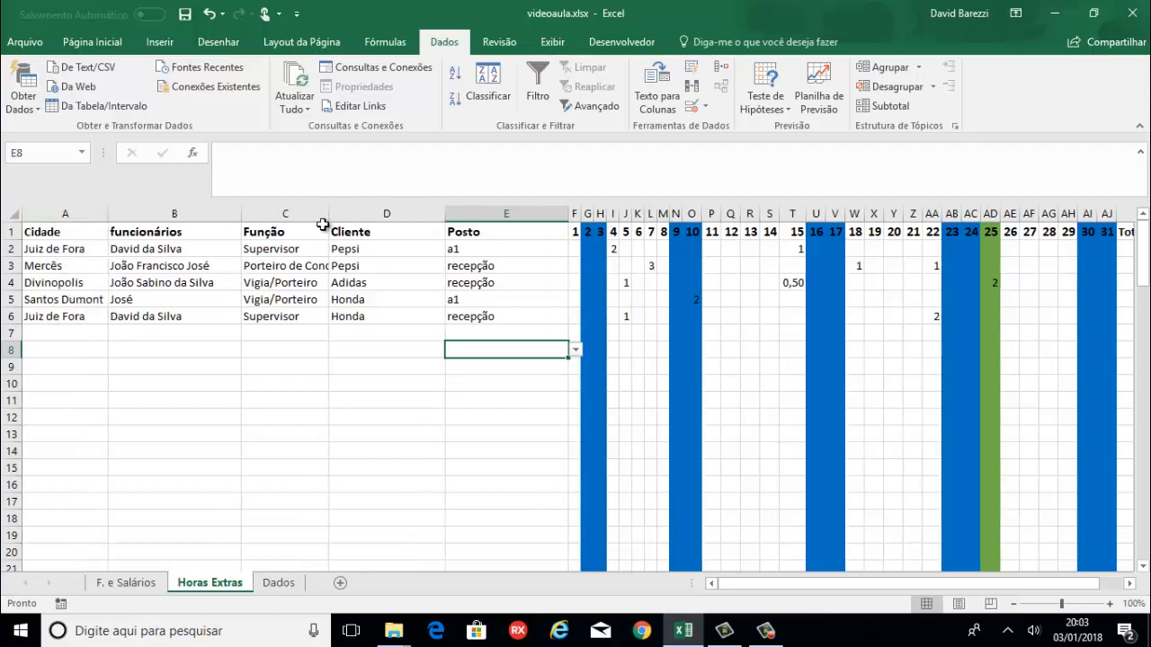
double_click(241, 213)
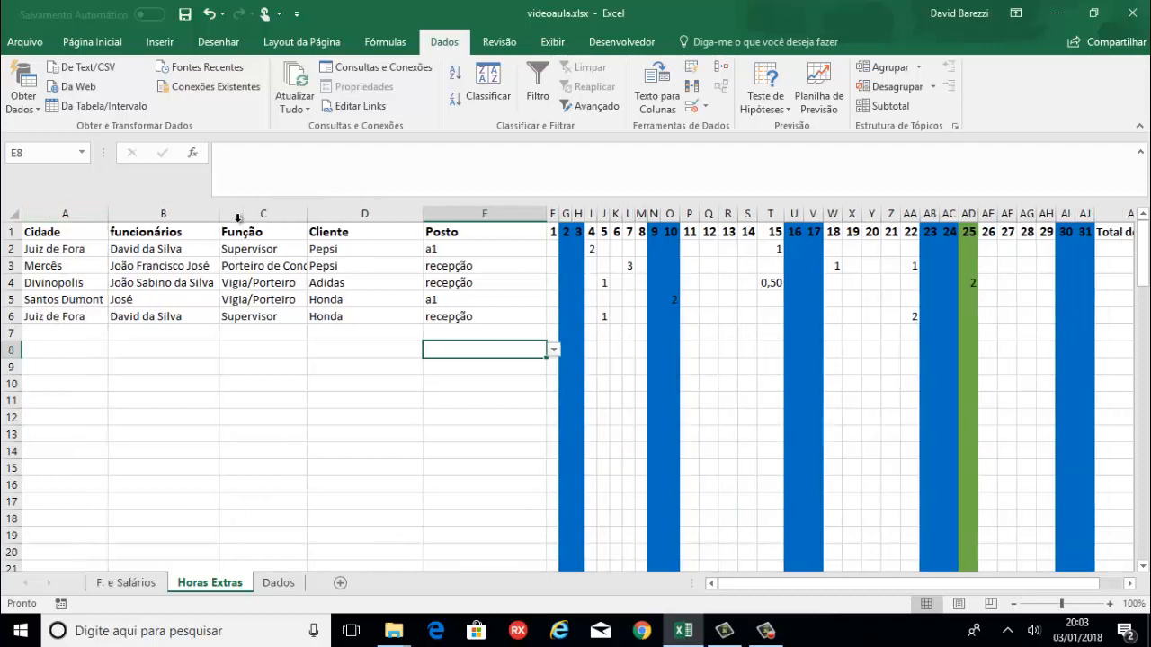
double_click(420, 214)
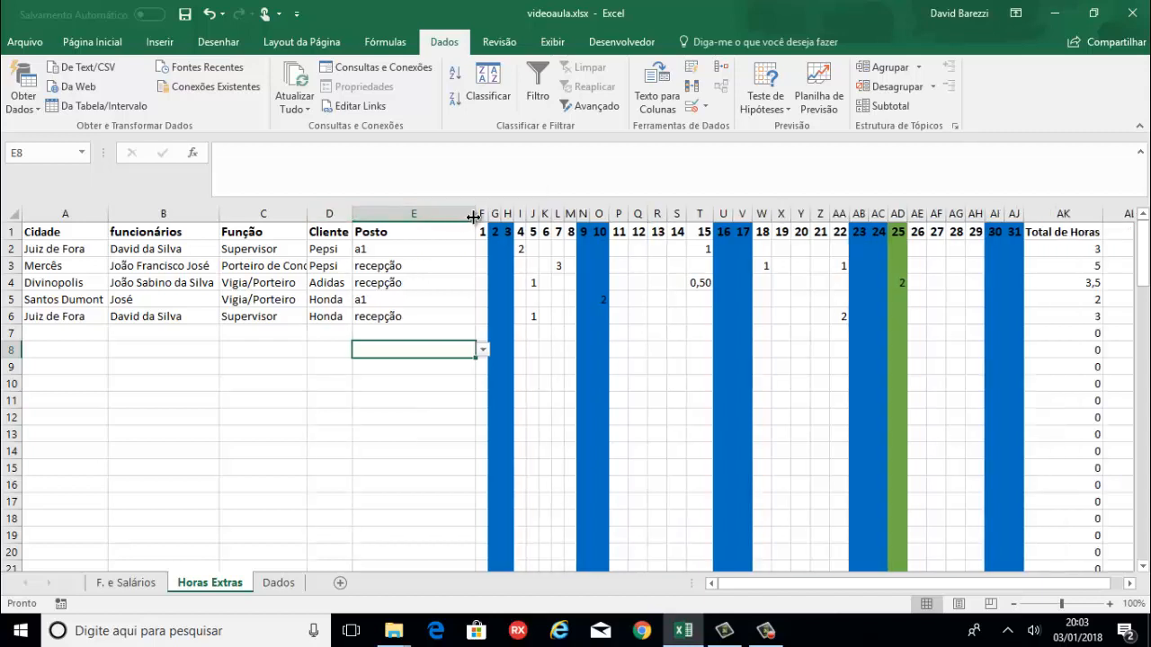
double_click(480, 213)
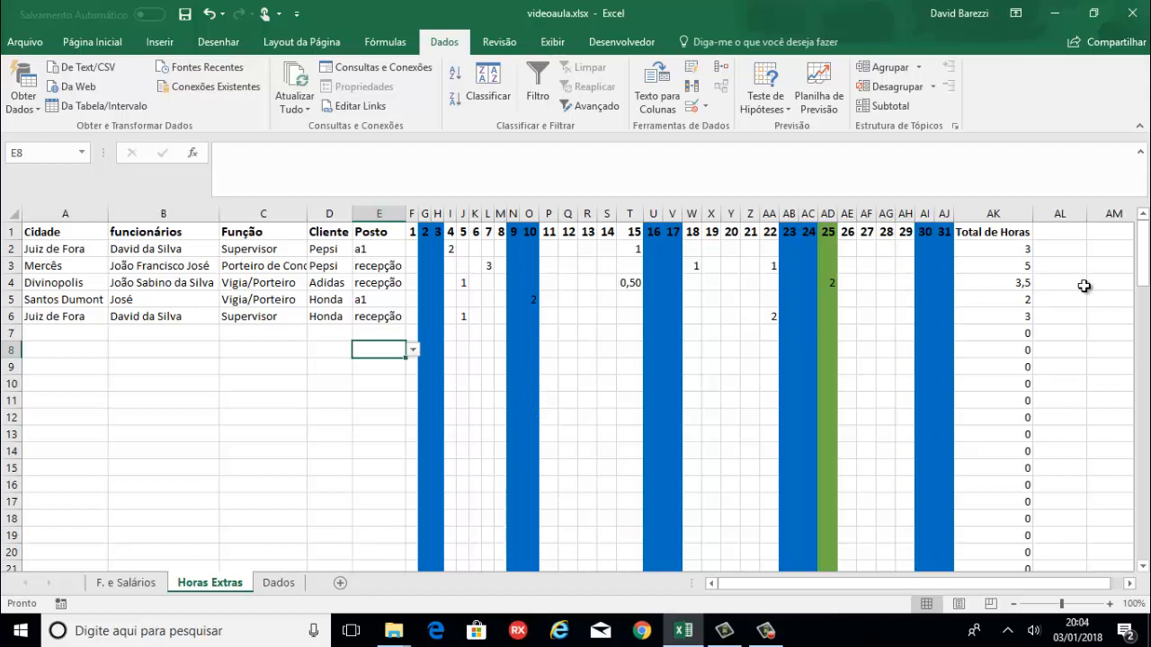
click(1063, 248)
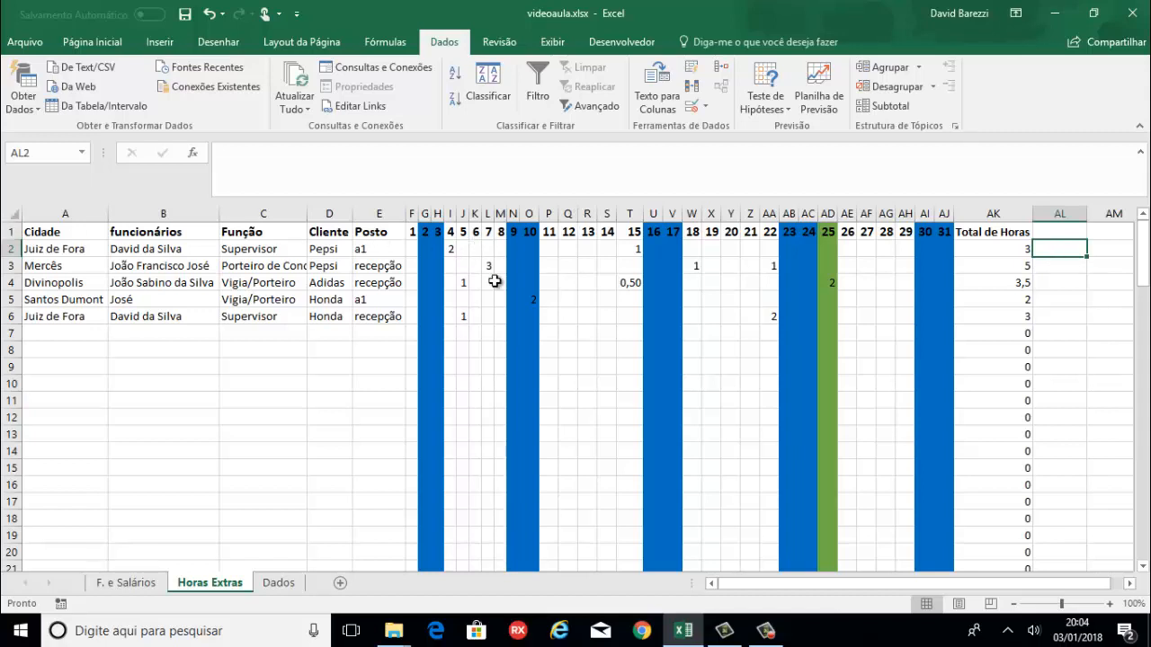
double_click(308, 214)
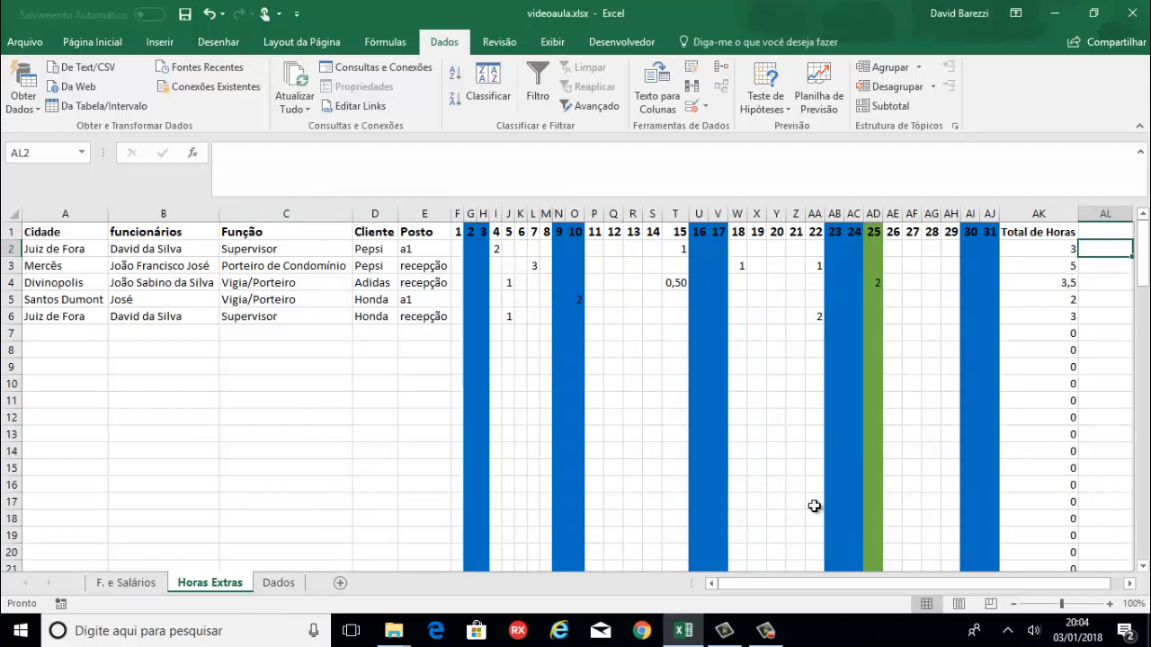
Enter =CORRESP(A2;'F. e Salários'!A:A;0) in AL2 to find the city's row in the F. e Salários sheet.
text(=)
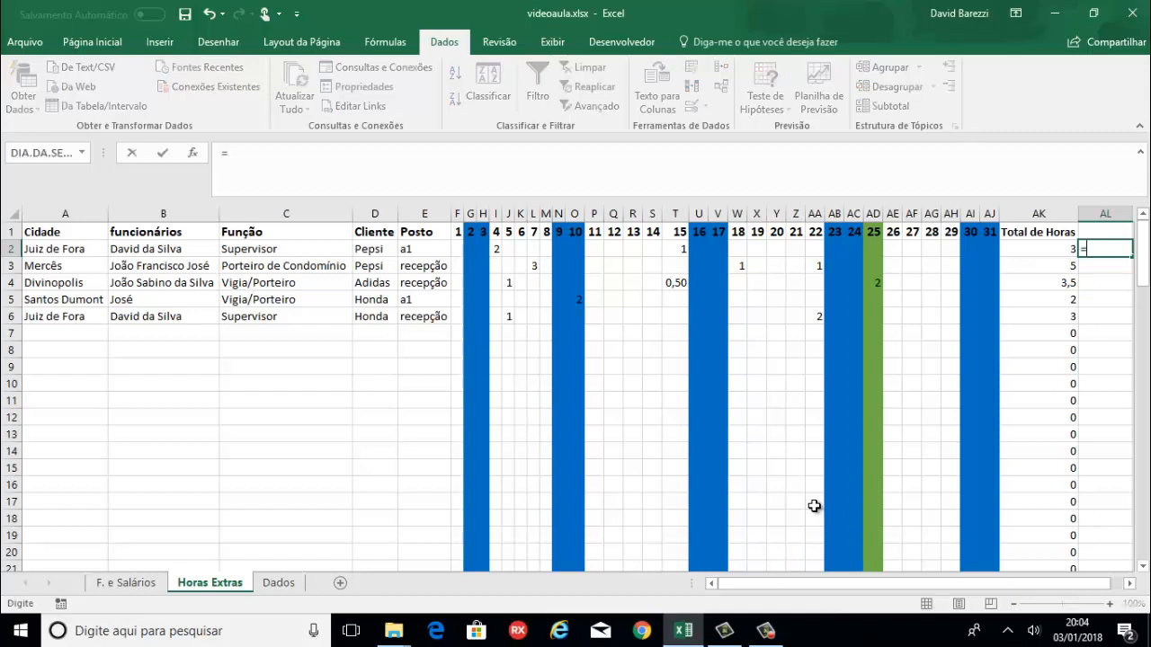
text(corr)
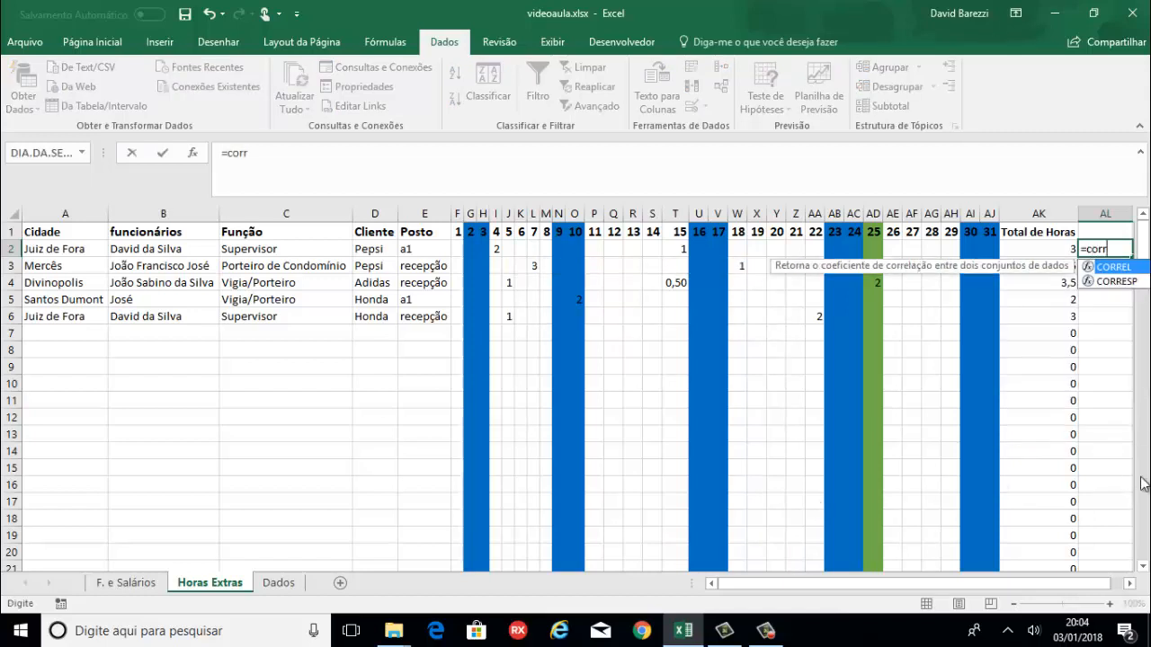
double_click(1114, 281)
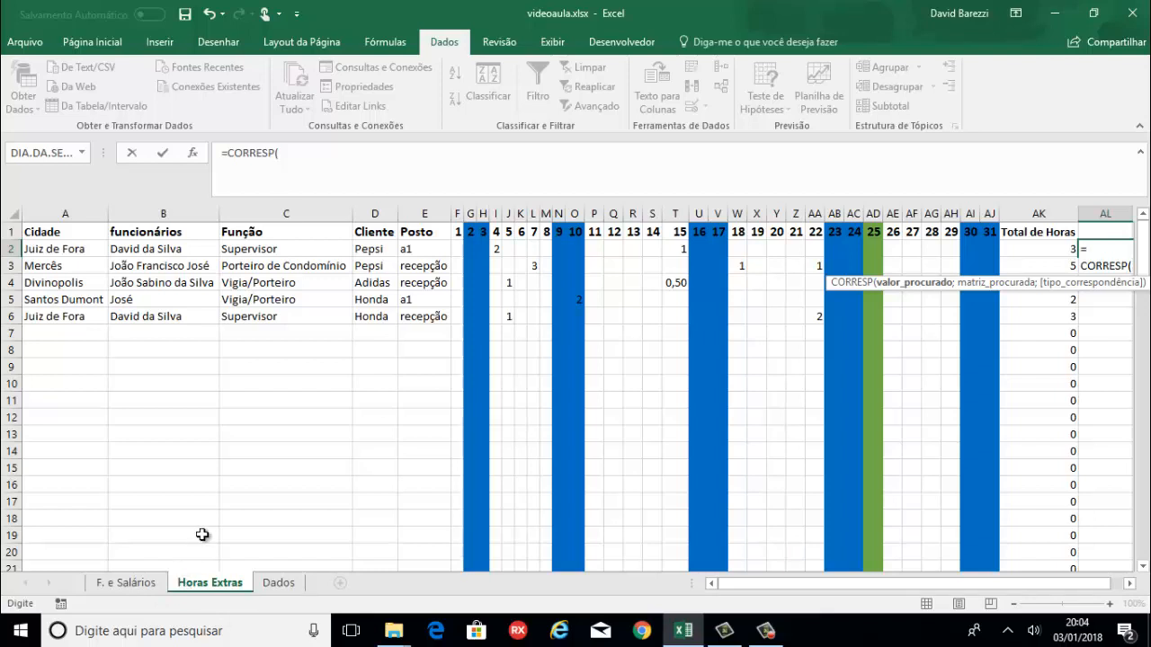
click(294, 148)
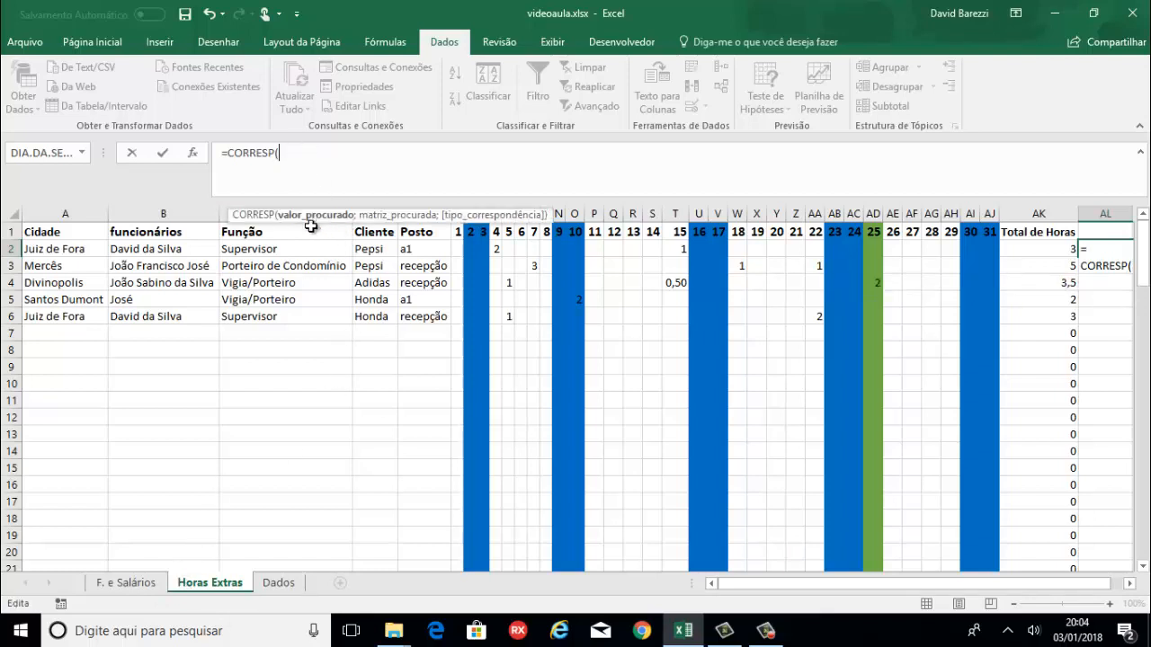
click(74, 253)
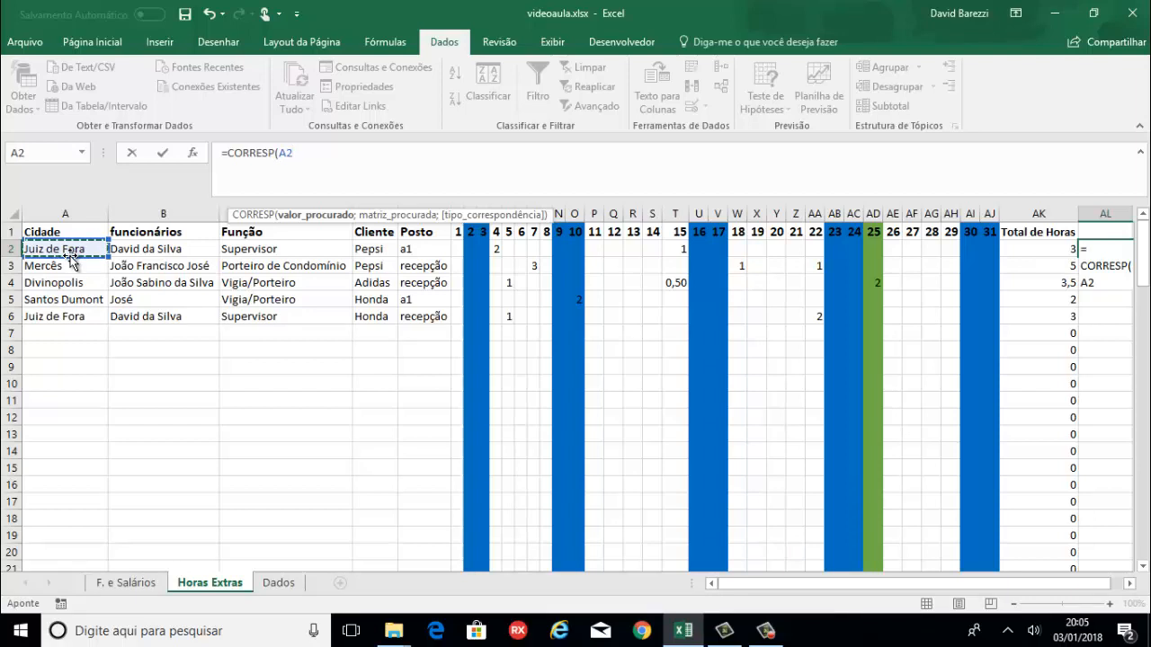
text(;)
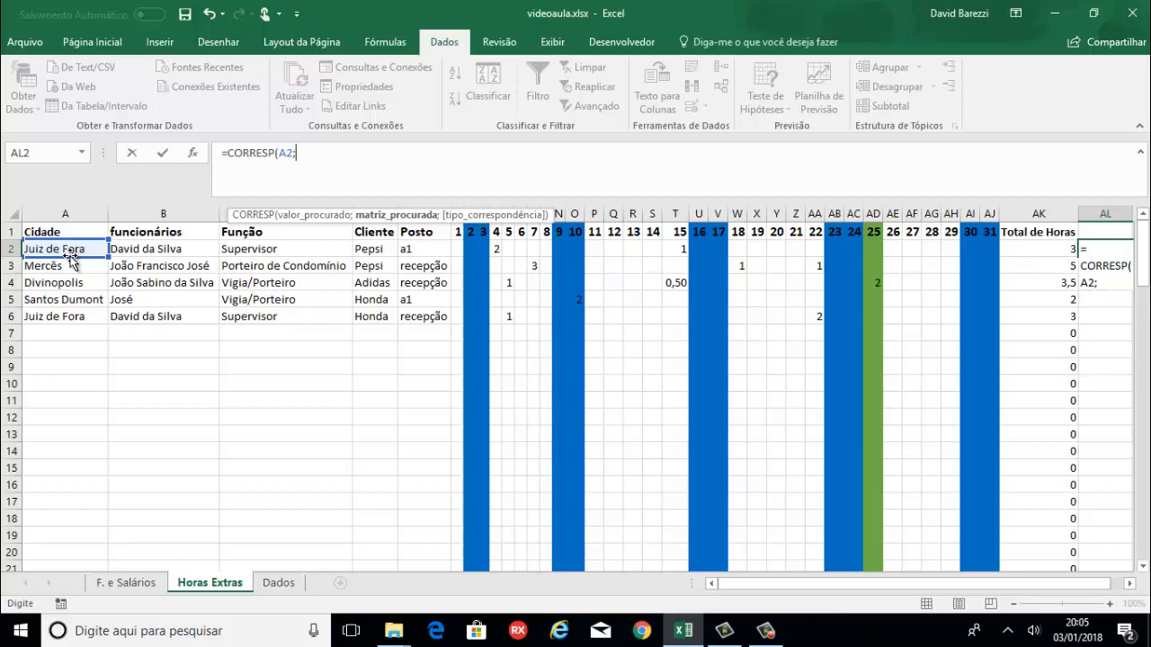
click(145, 585)
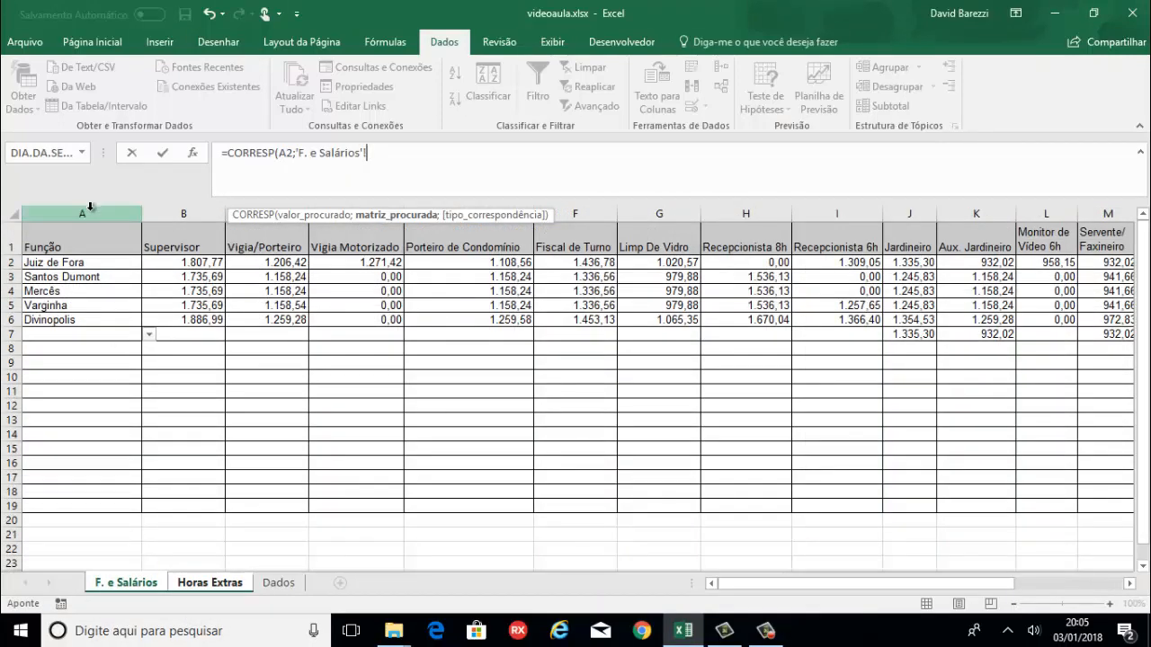
click(90, 210)
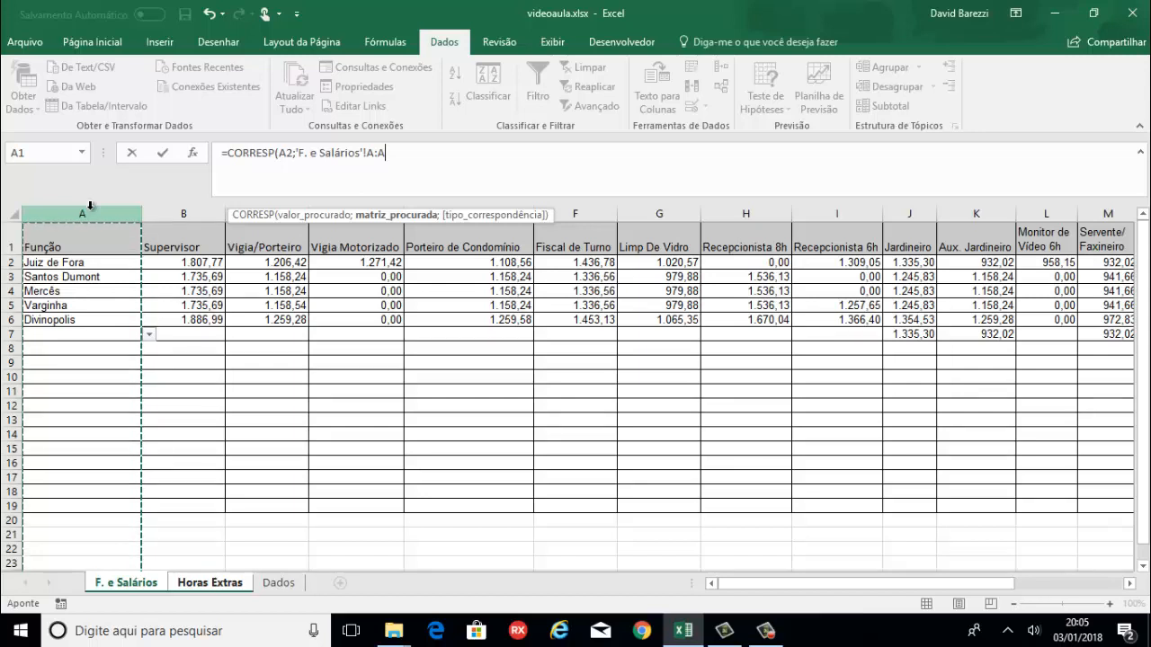
text(;)
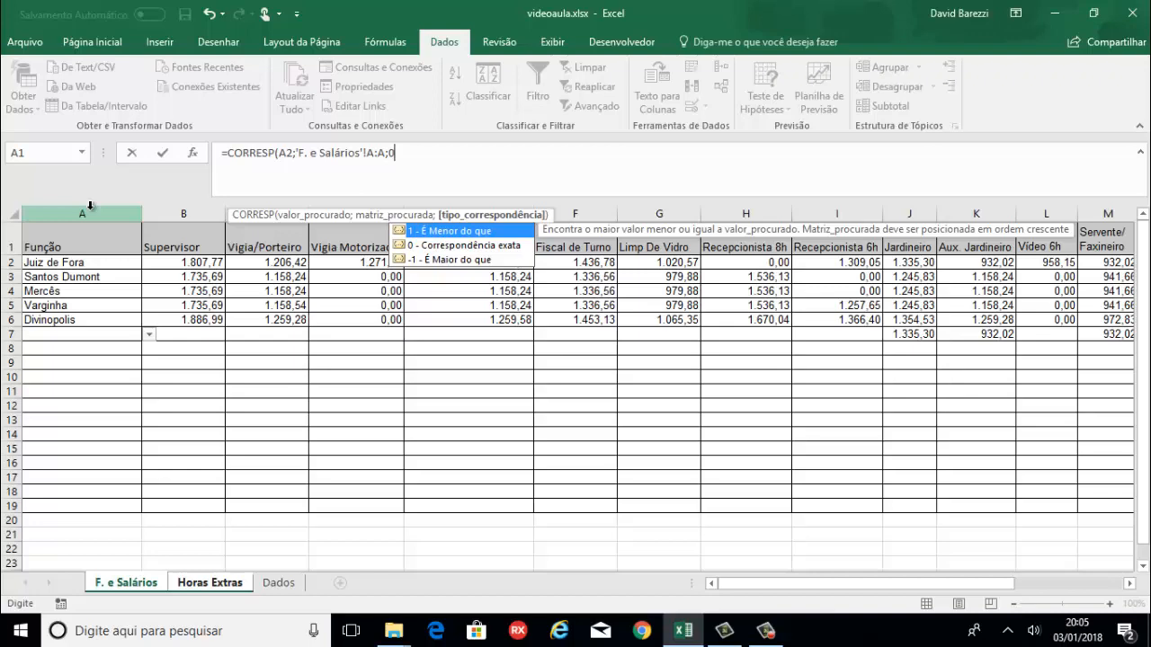
text(0))
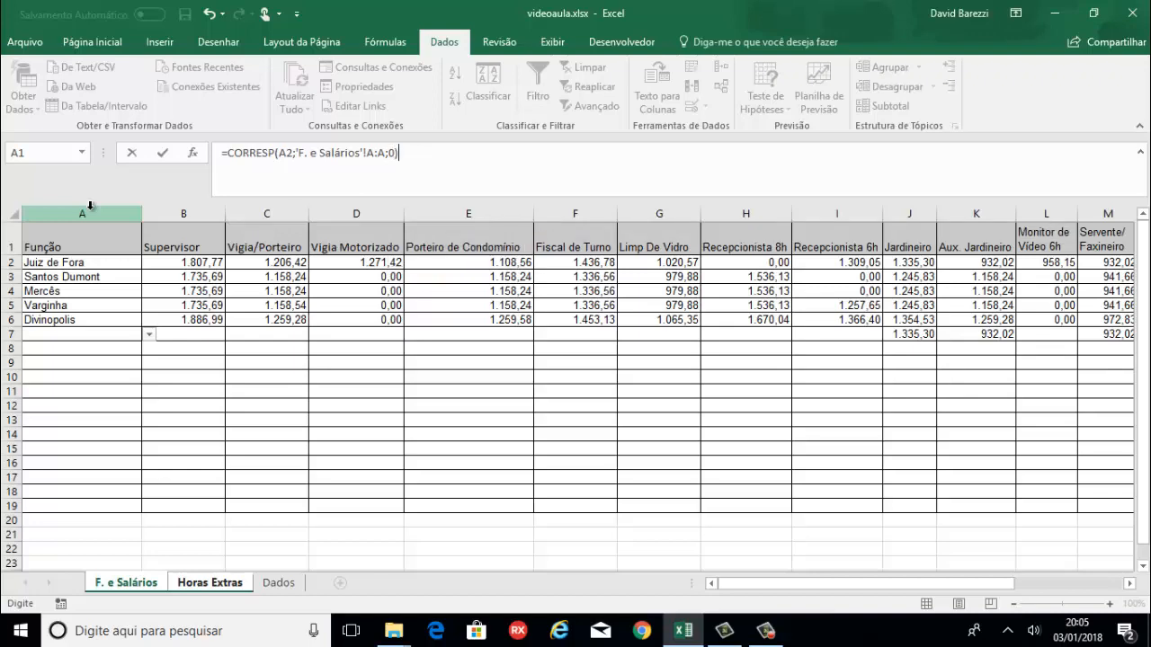
key(Return)
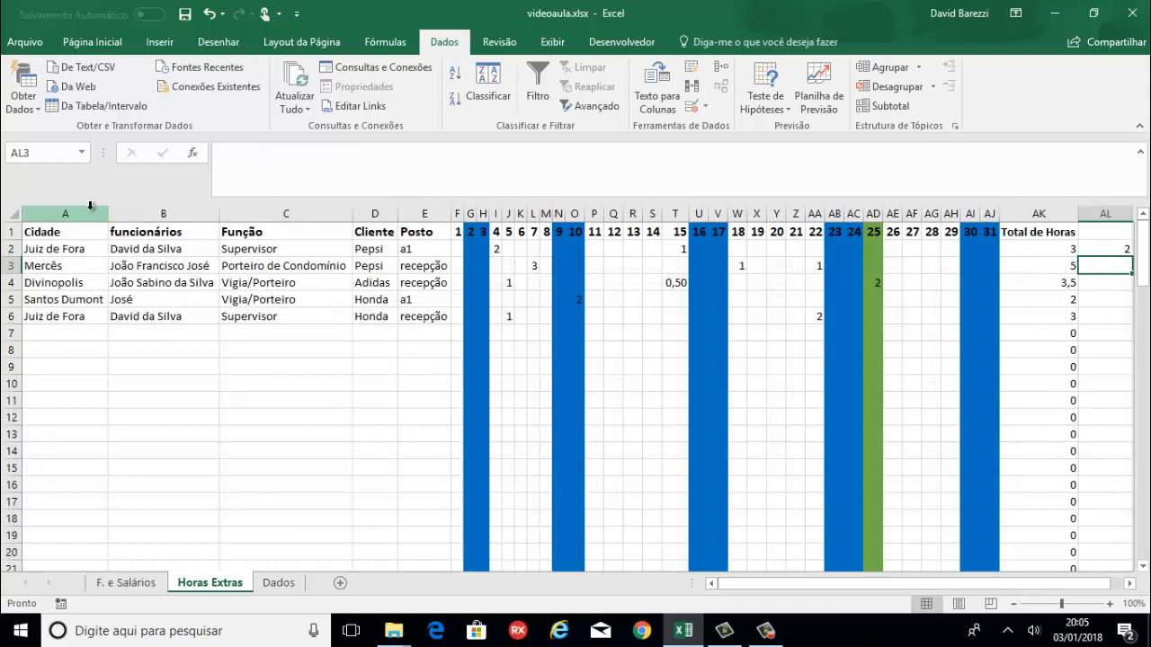
Check the AL2 match against the F. e Salários sheet and fill the formula down to AL5.
click(1115, 247)
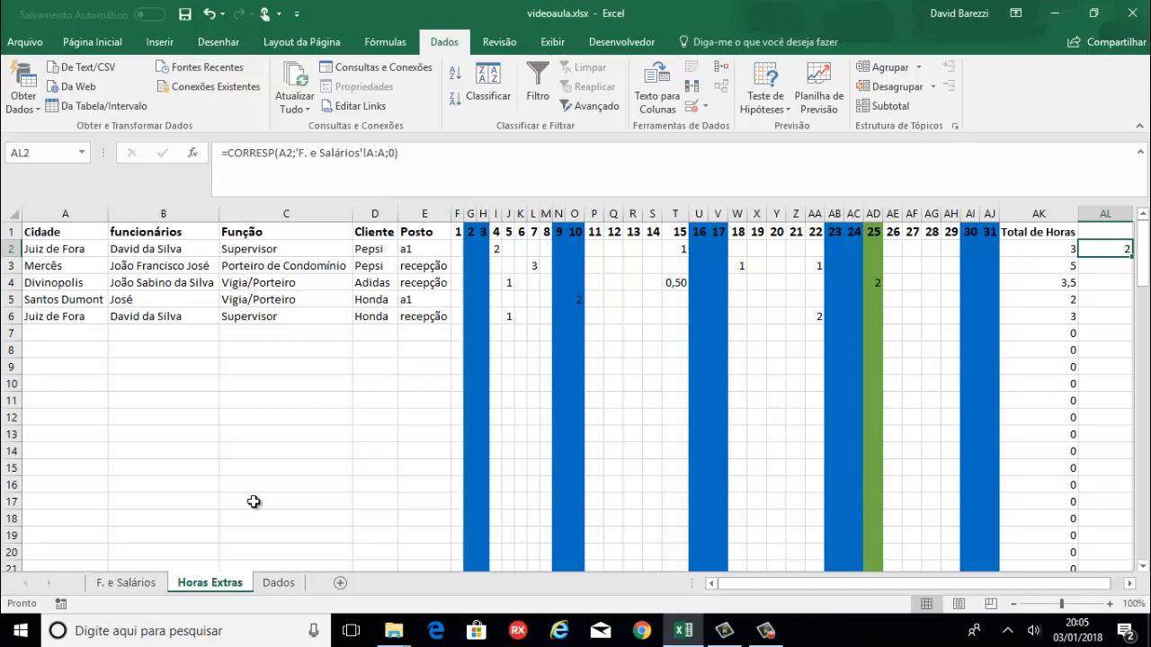
click(126, 585)
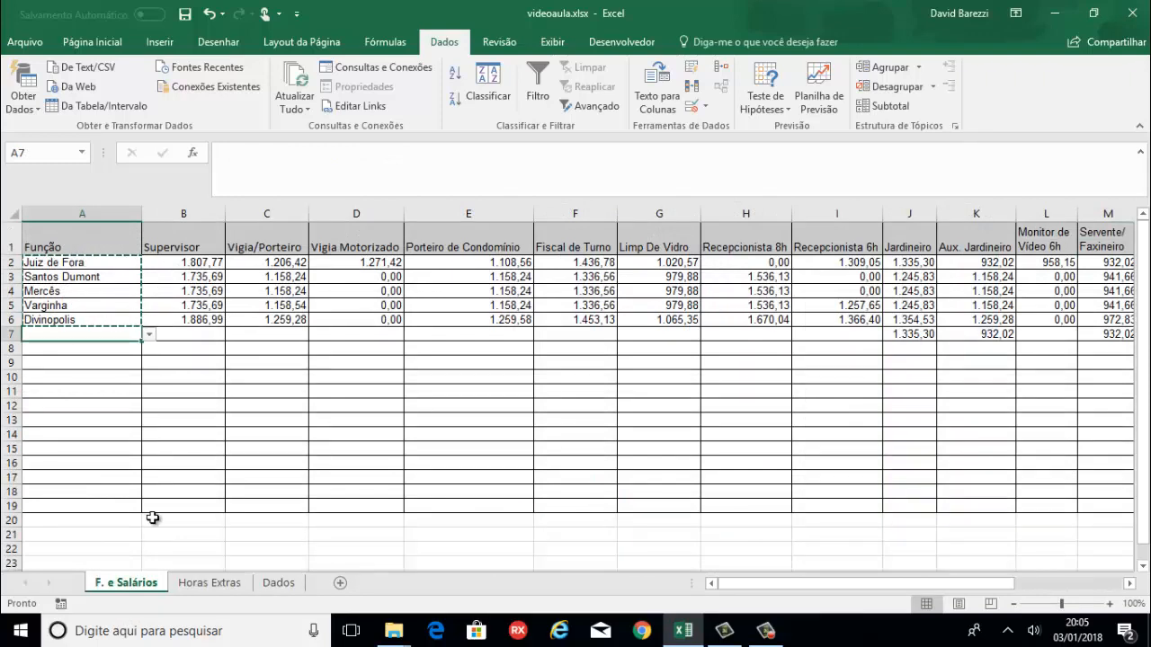
click(209, 583)
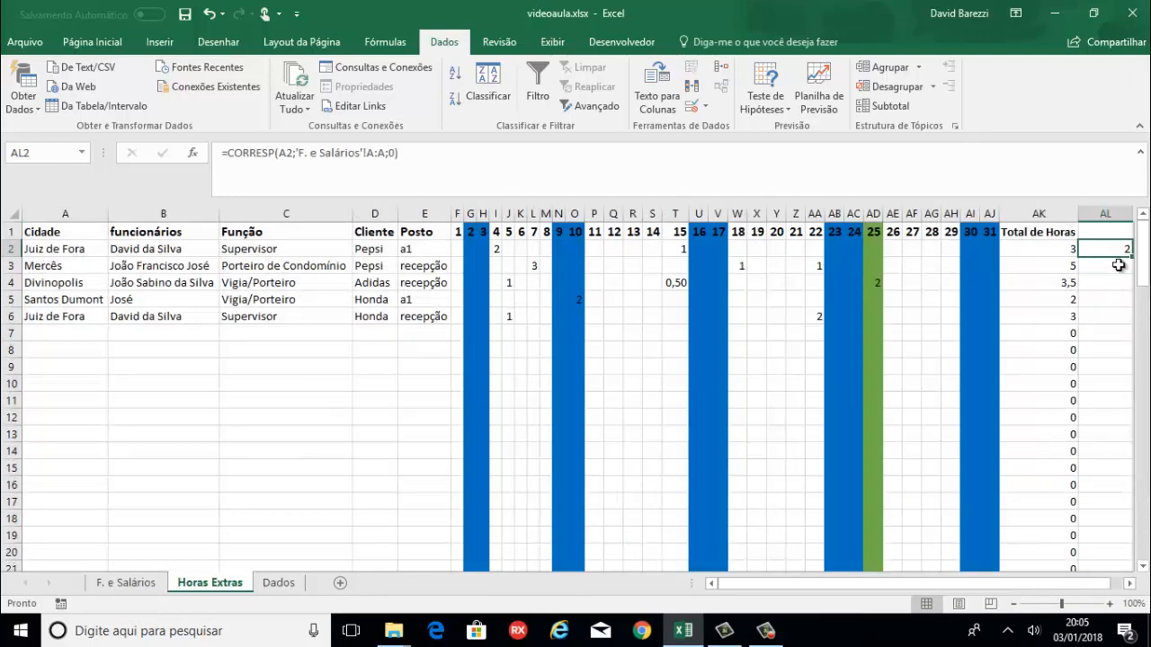
drag(1132, 257, 1133, 310)
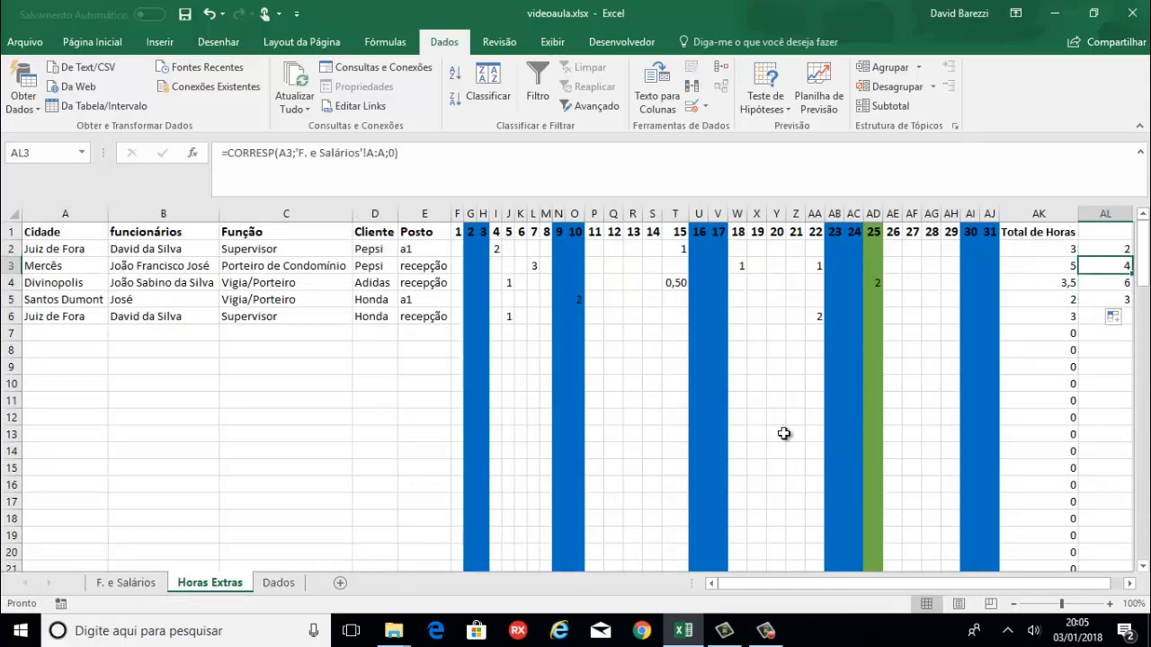
Compare the matched row numbers with the F. e Salários sheet and extend the formula from AL5 to AL6.
click(127, 583)
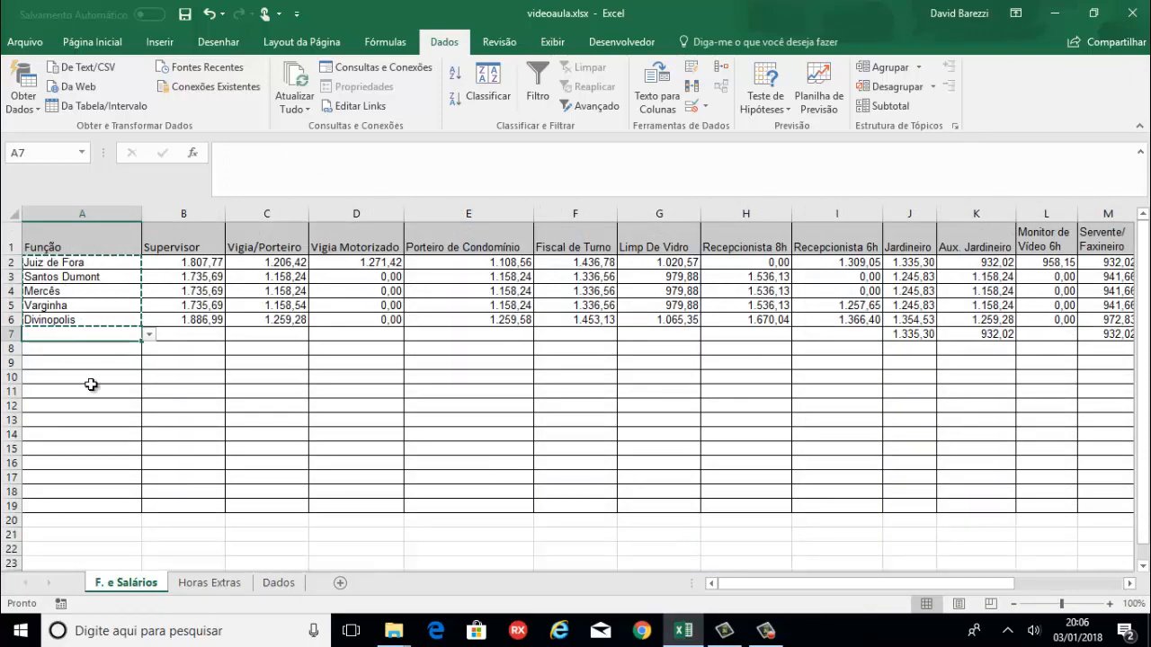
click(220, 585)
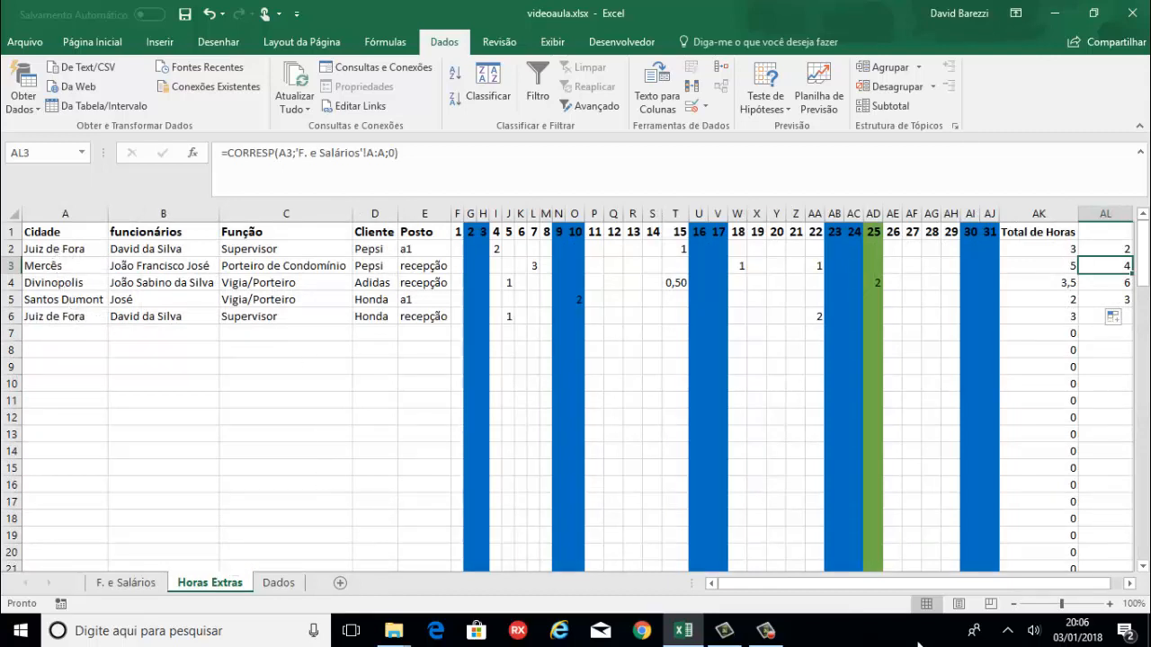
click(1111, 301)
drag(1113, 306, 1129, 319)
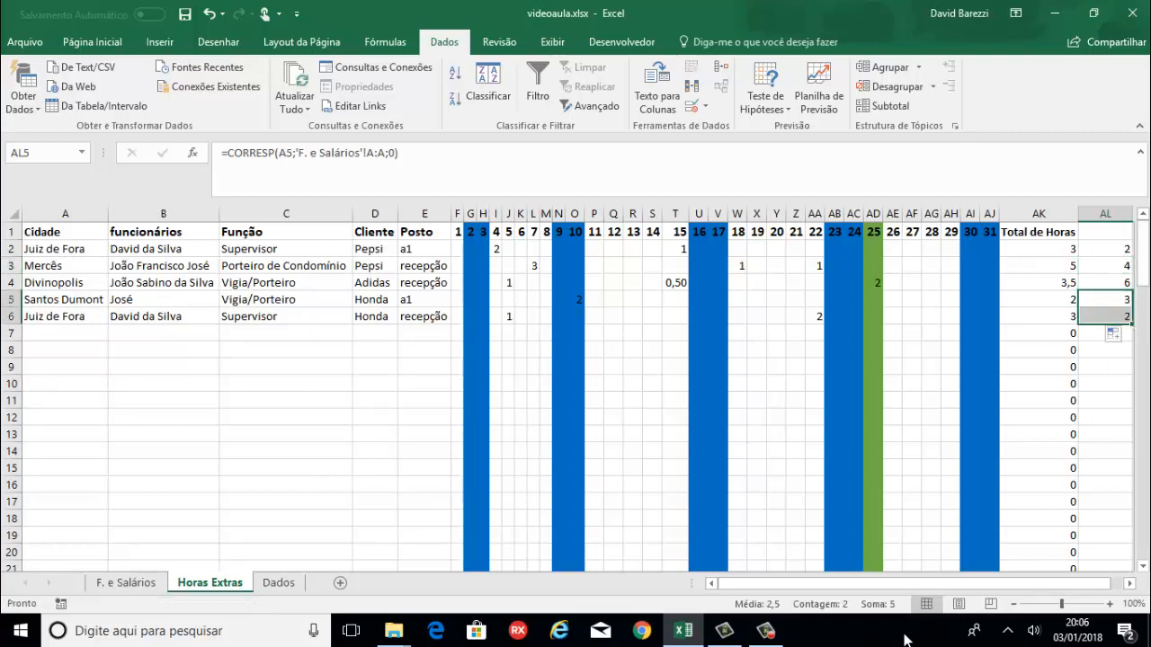
Review the F. e Salários table, then strip the arguments from the AL2 formula, leaving only =CORRESP(.
click(1108, 248)
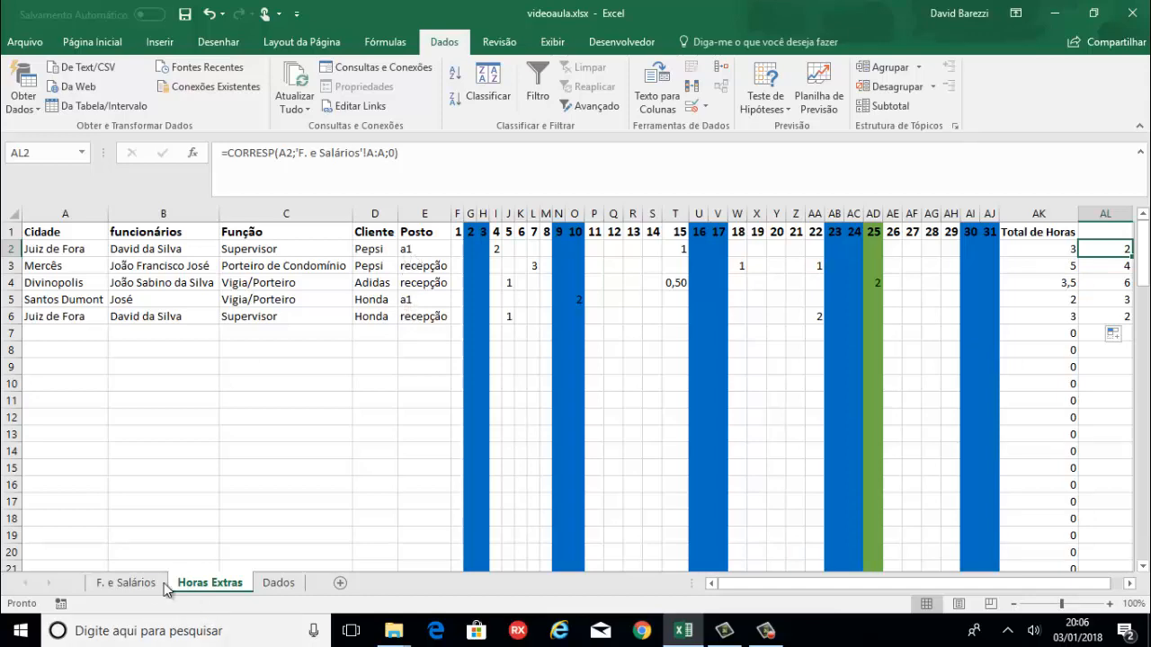
click(126, 583)
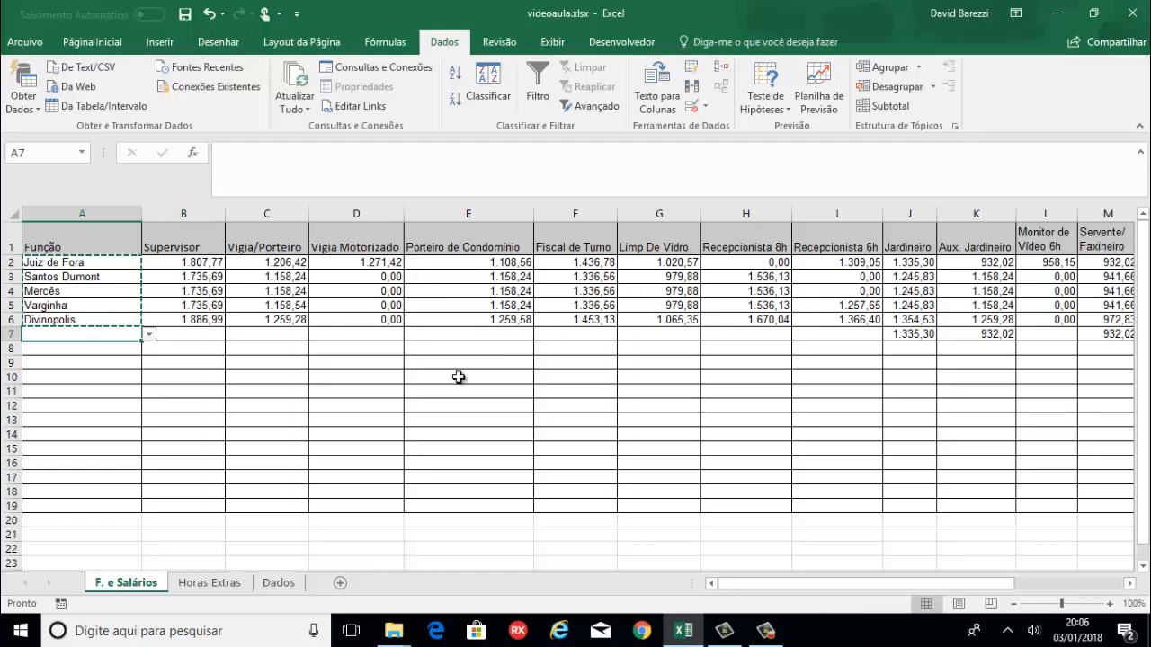
click(212, 585)
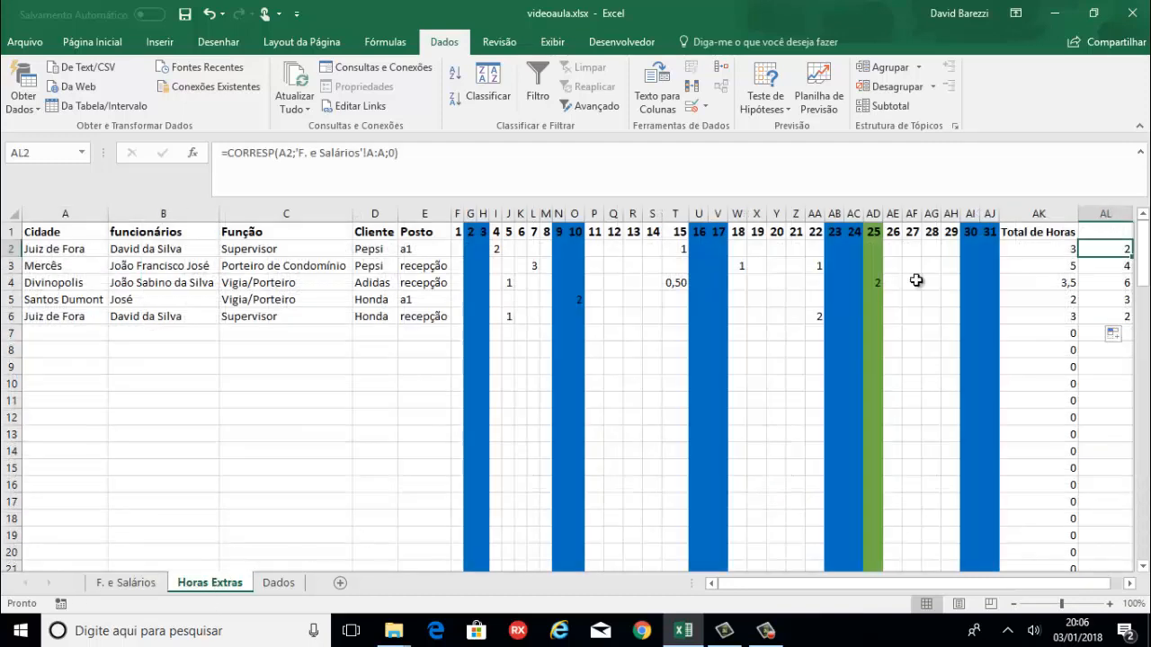
double_click(285, 153)
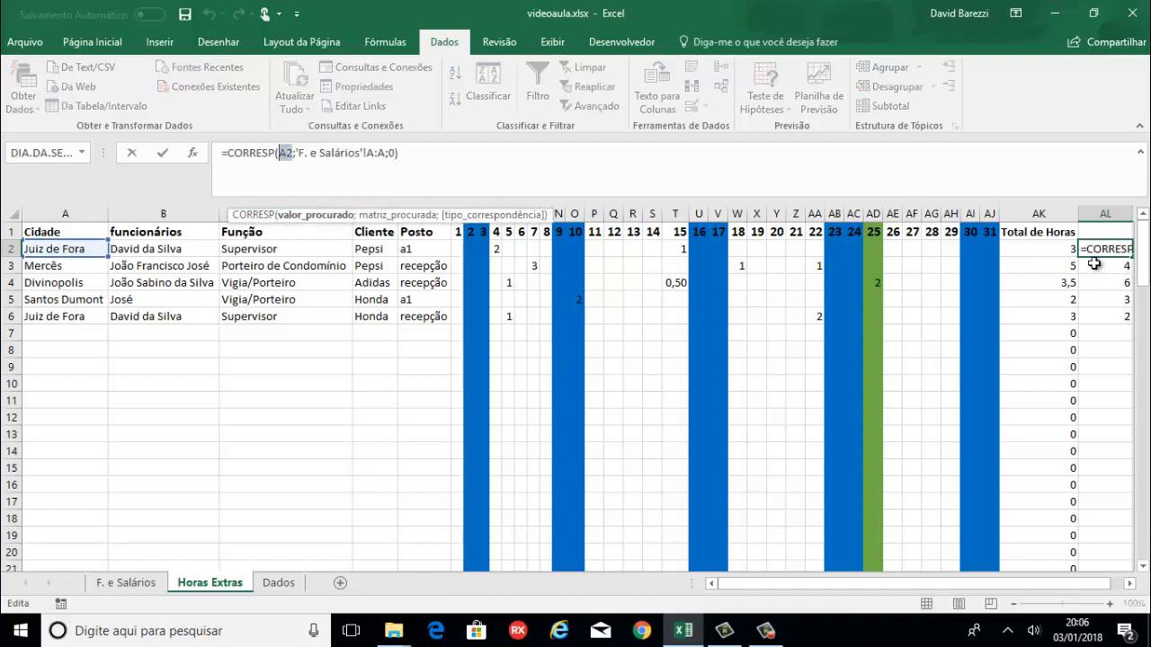
key(Delete)
key(Delete)
key(Delete)
key(Delete)
key(Delete)
key(Delete)
key(Delete)
key(Delete)
key(Delete)
key(Delete)
key(Delete)
key(Delete)
key(Delete)
key(Delete)
key(Delete)
key(Delete)
key(Delete)
key(Delete)
key(Delete)
key(Delete)
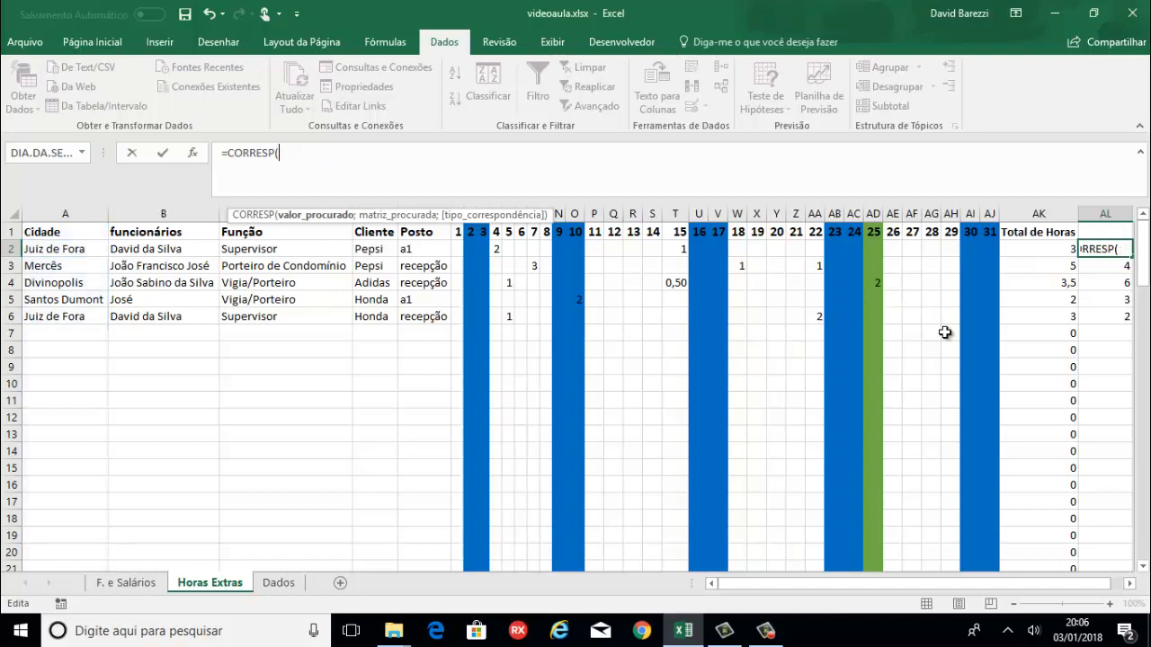
Complete AL2 as =CORRESP(C2;'F. e Salários'!1:1;0) to find the Função's column, and fill it down to AL6.
click(306, 252)
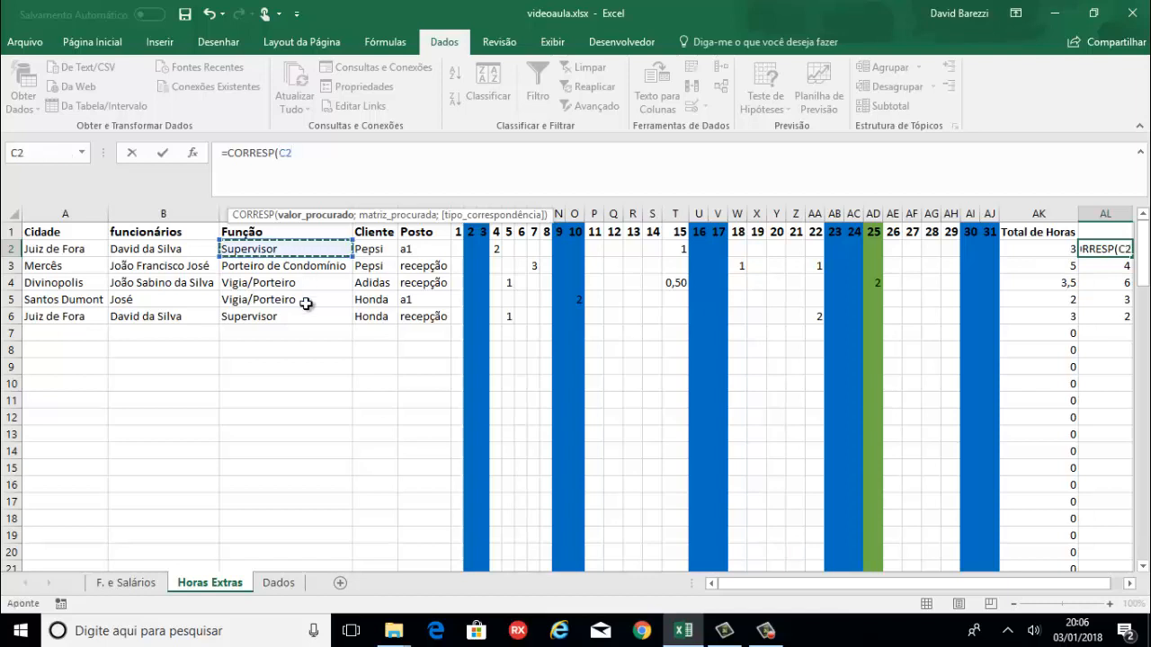
text(;)
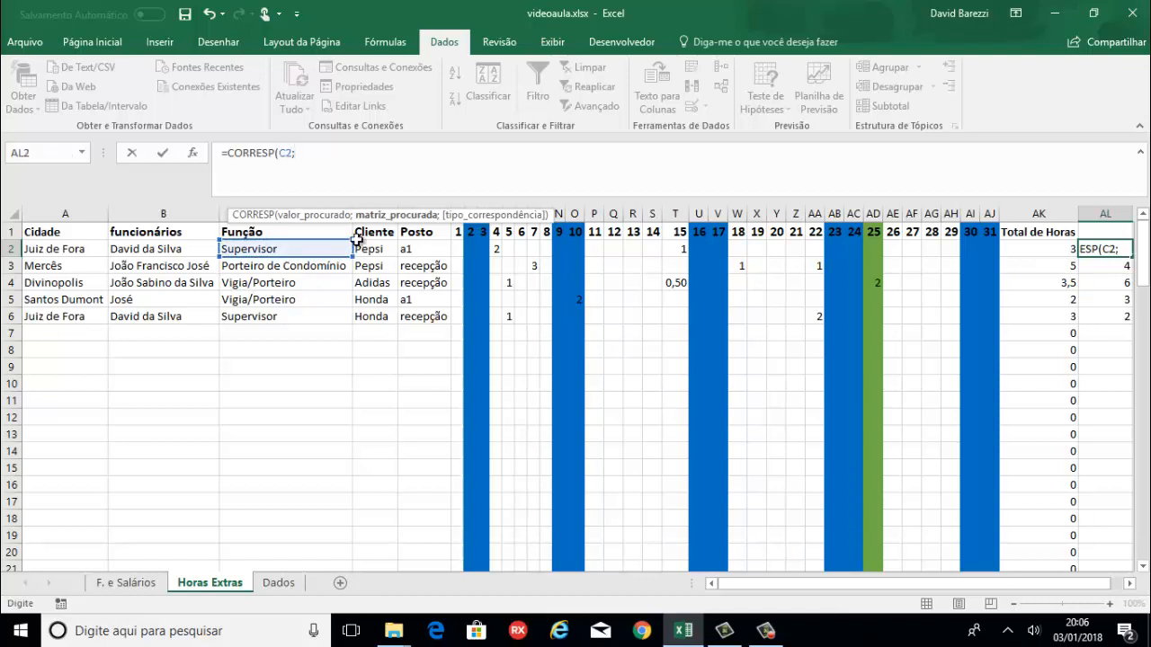
click(133, 581)
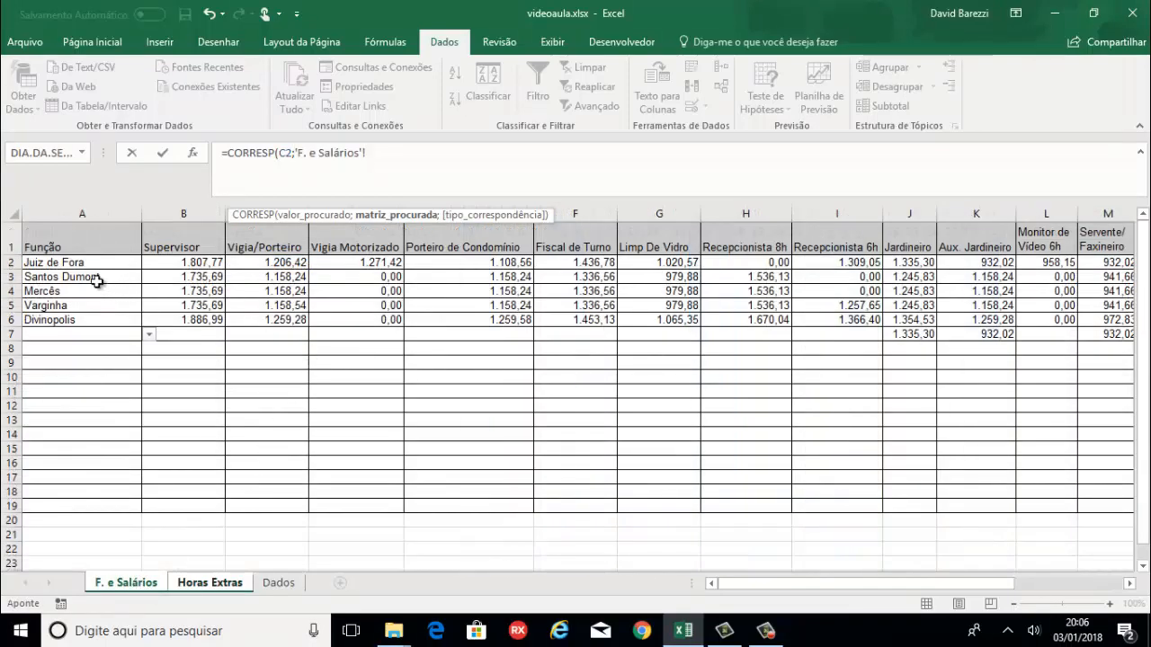
click(7, 239)
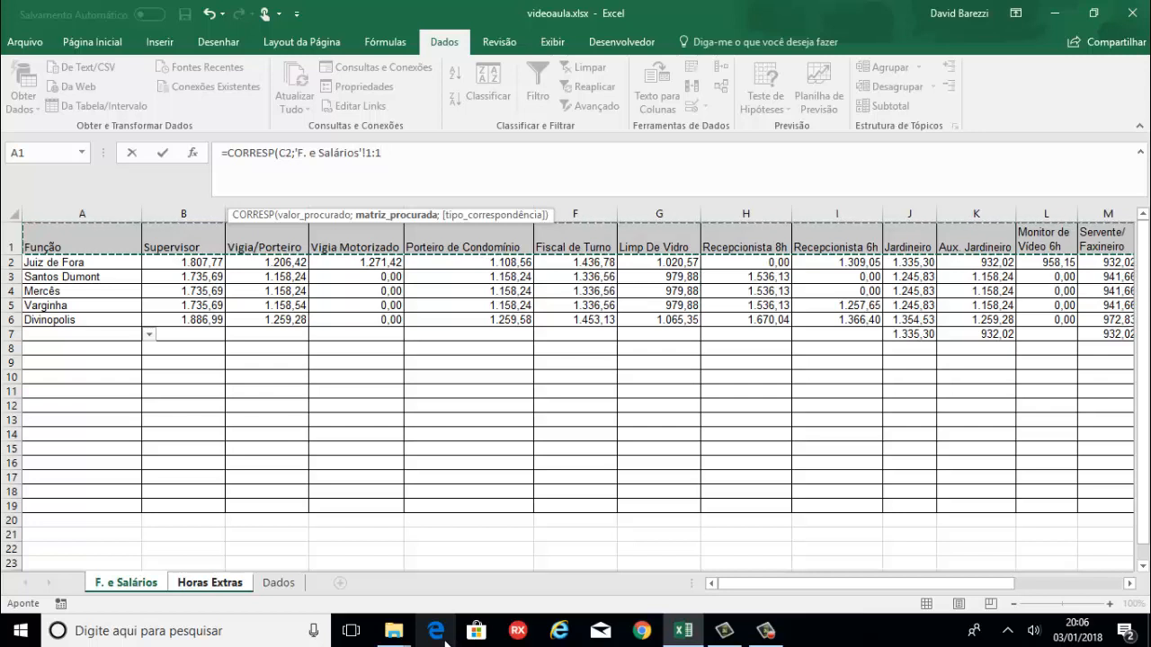
text(;)
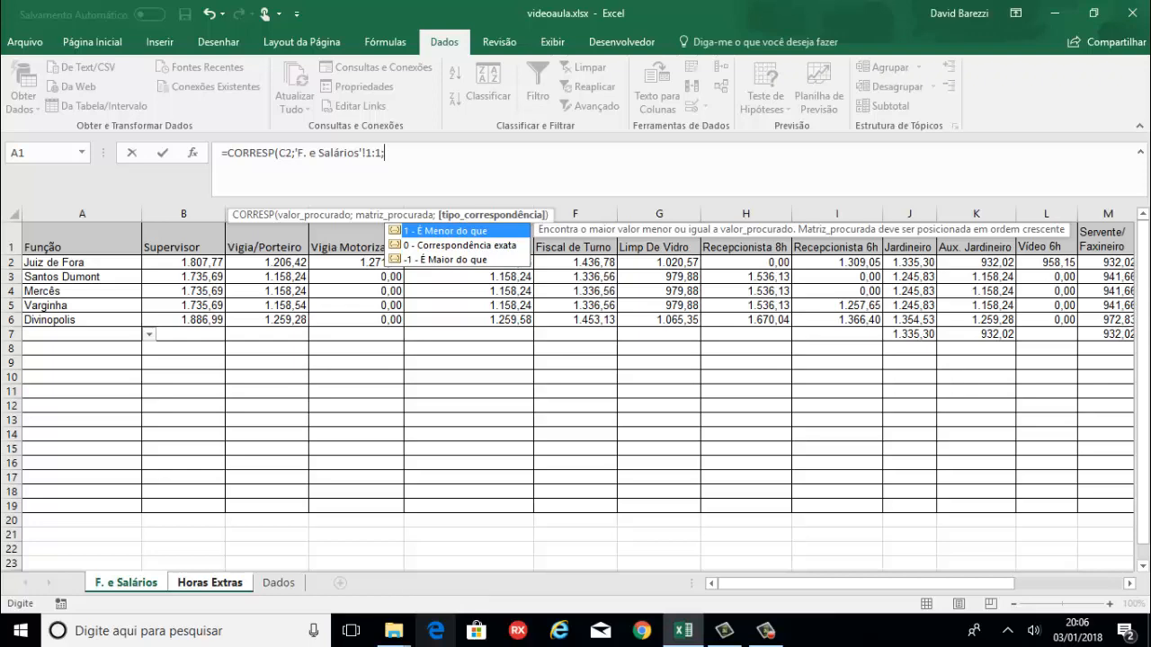
text(0))
key(Return)
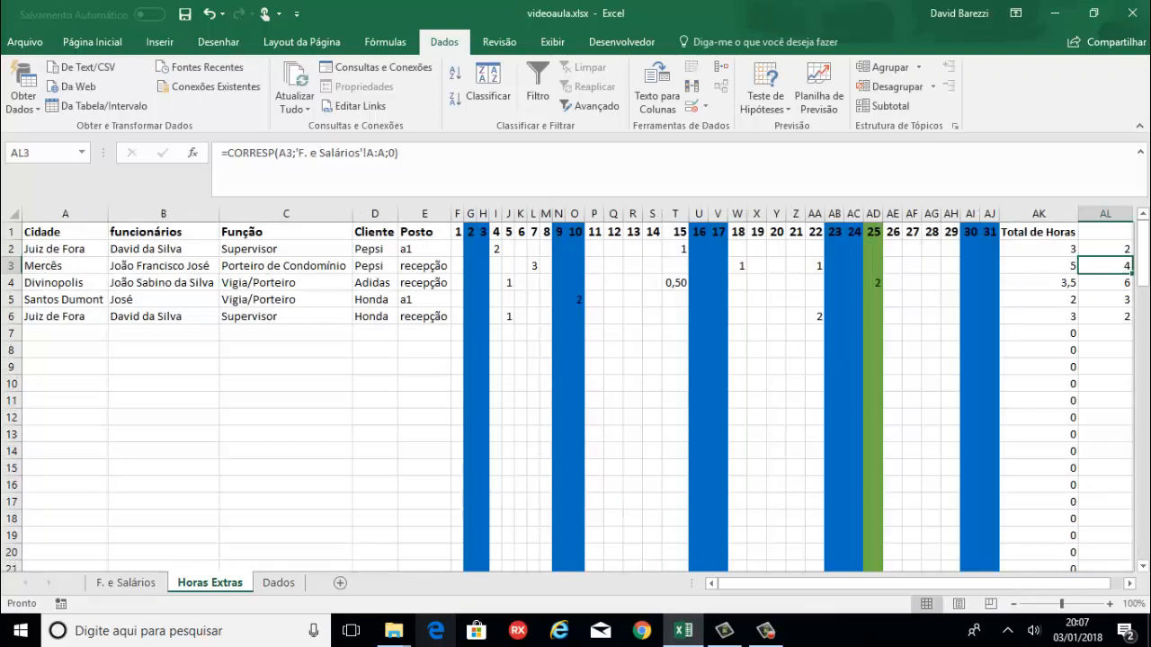
click(1120, 252)
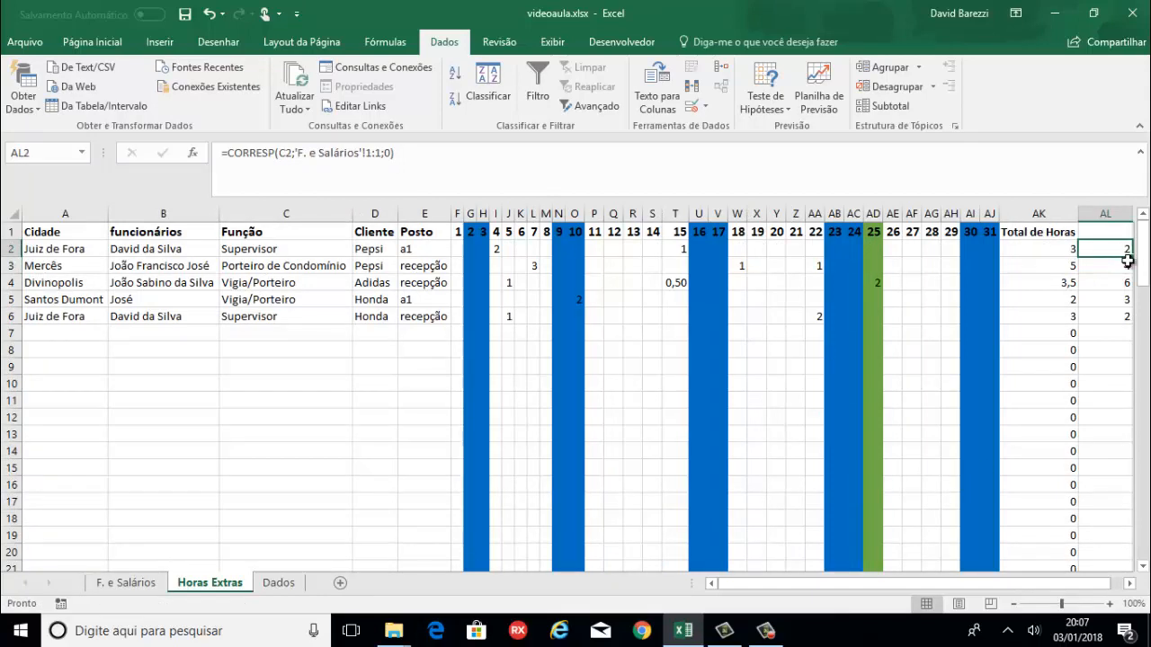
drag(1132, 257, 1119, 326)
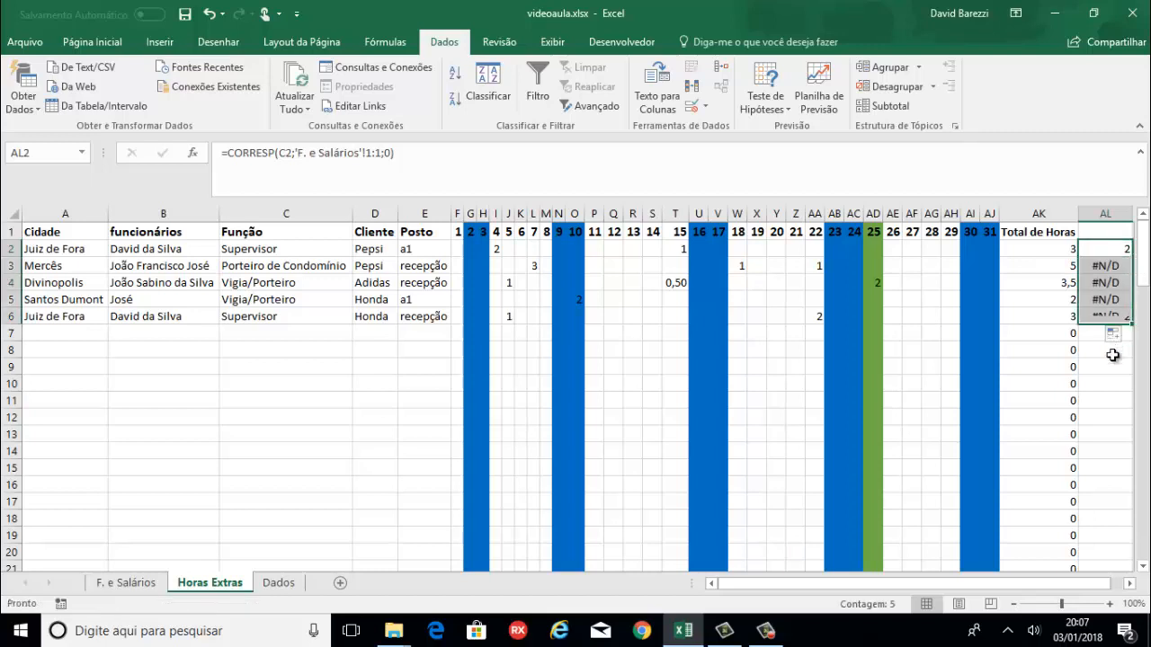
Compare the row references in the AL2 and AL3 formulas with the header row of the F. e Salários sheet.
click(1121, 247)
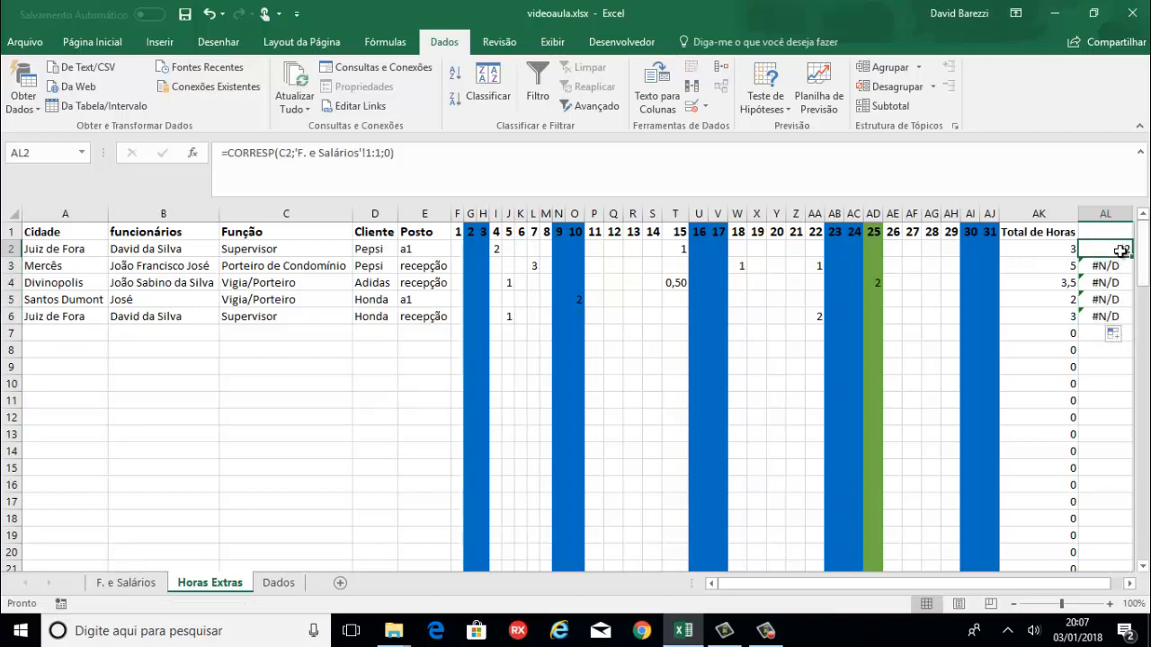
click(1121, 263)
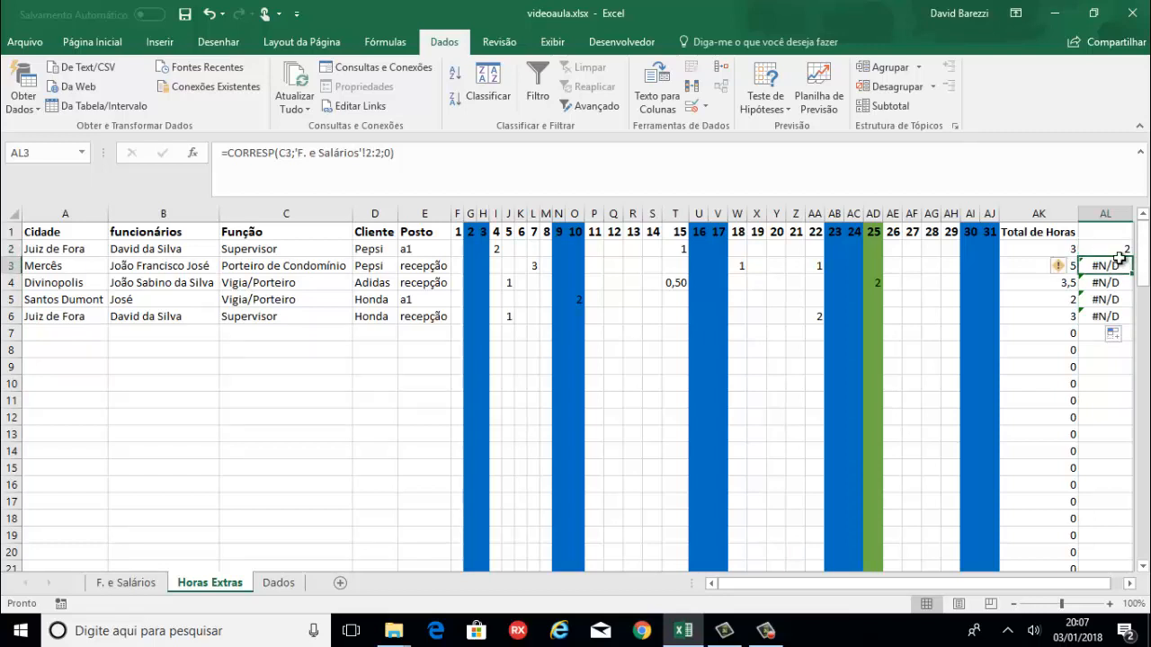
click(1106, 252)
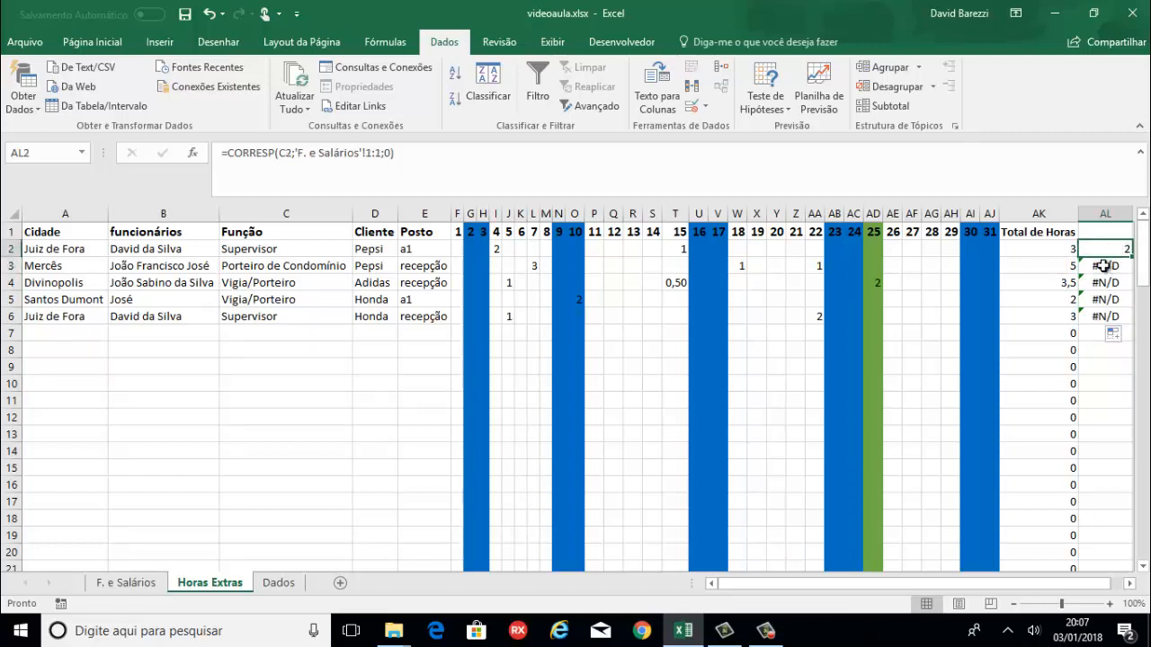
click(1100, 260)
click(1113, 248)
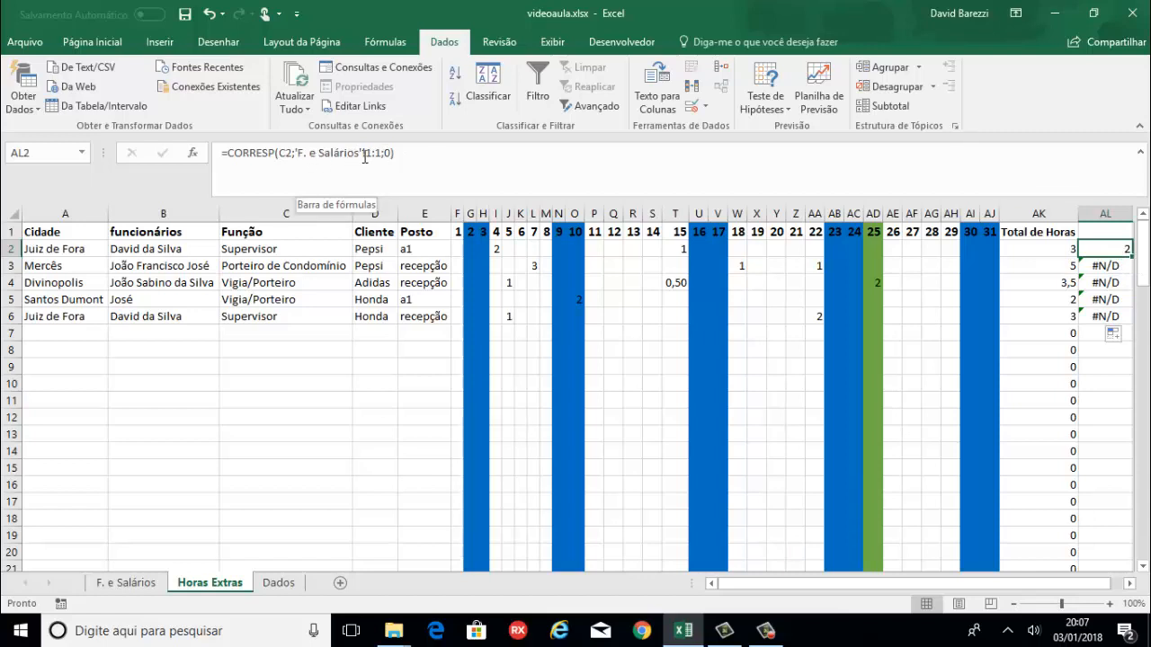
click(1102, 265)
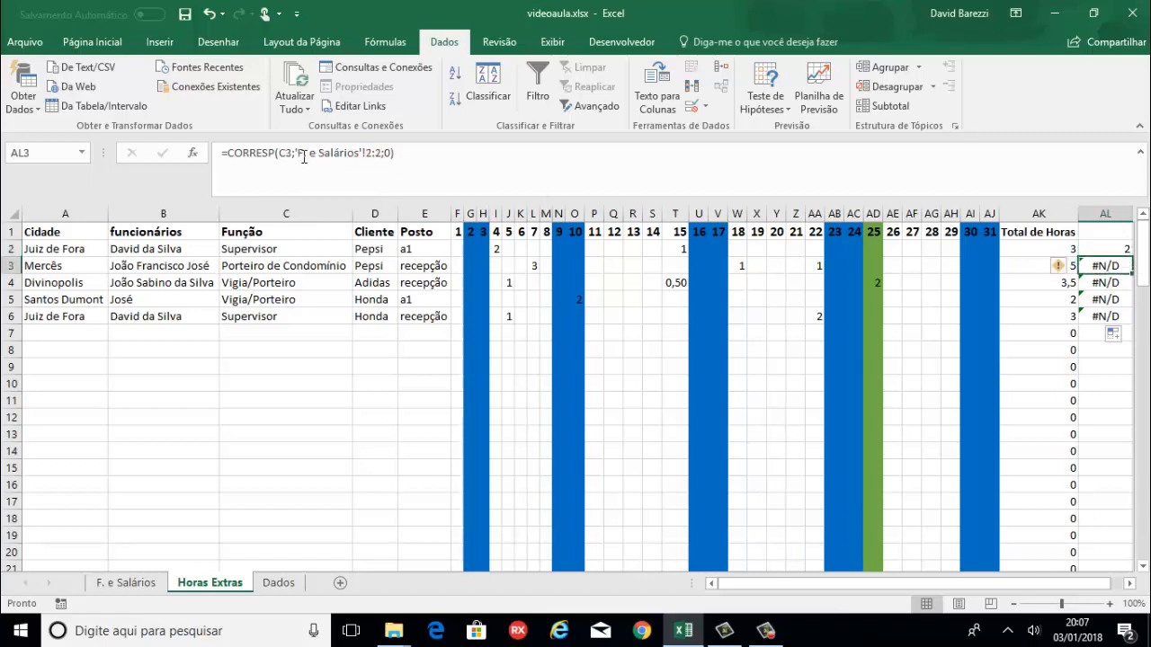
click(127, 586)
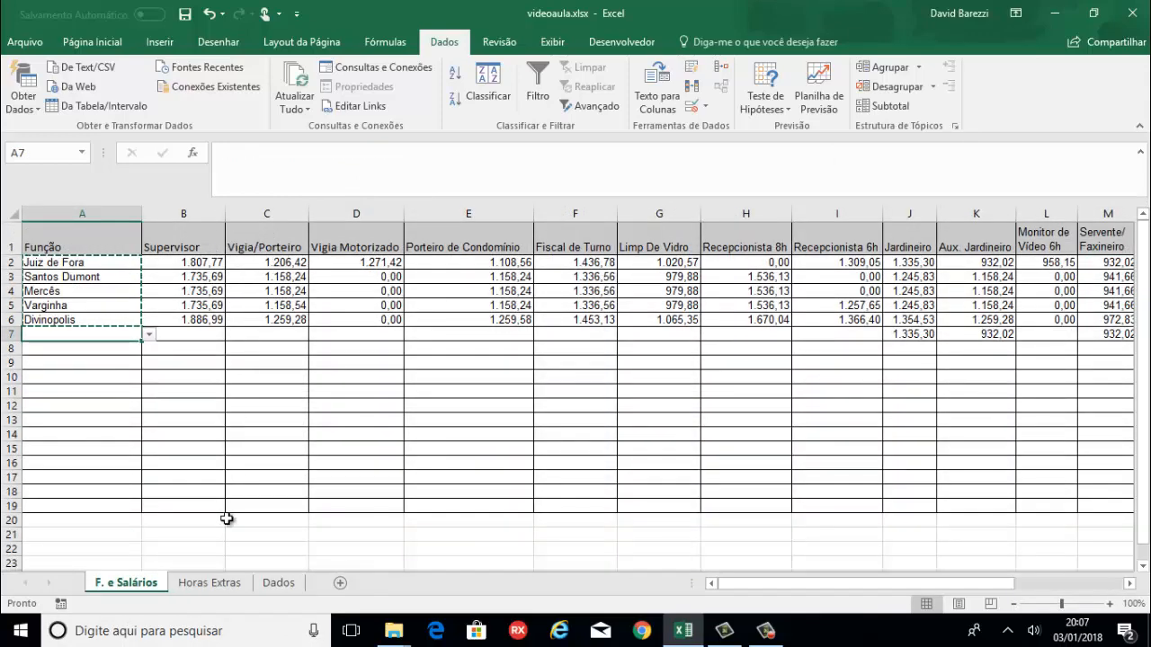
click(212, 584)
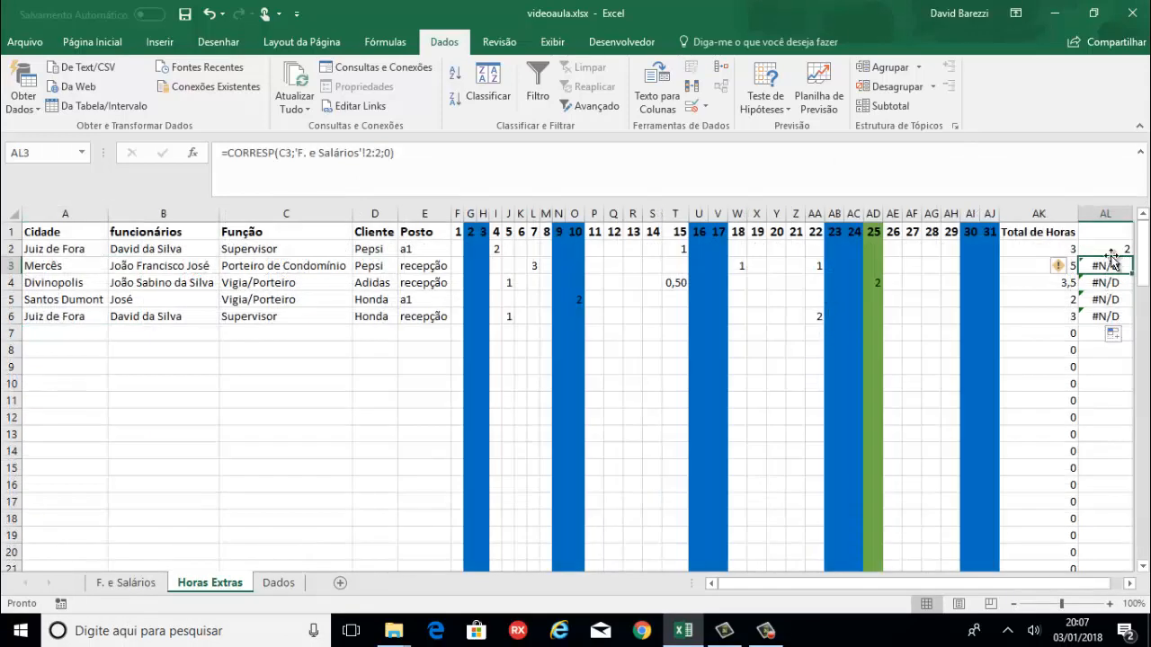
Make the row reference in the AL2 formula absolute ($1:$1) and fill the corrected formula down to AL6.
key(Up)
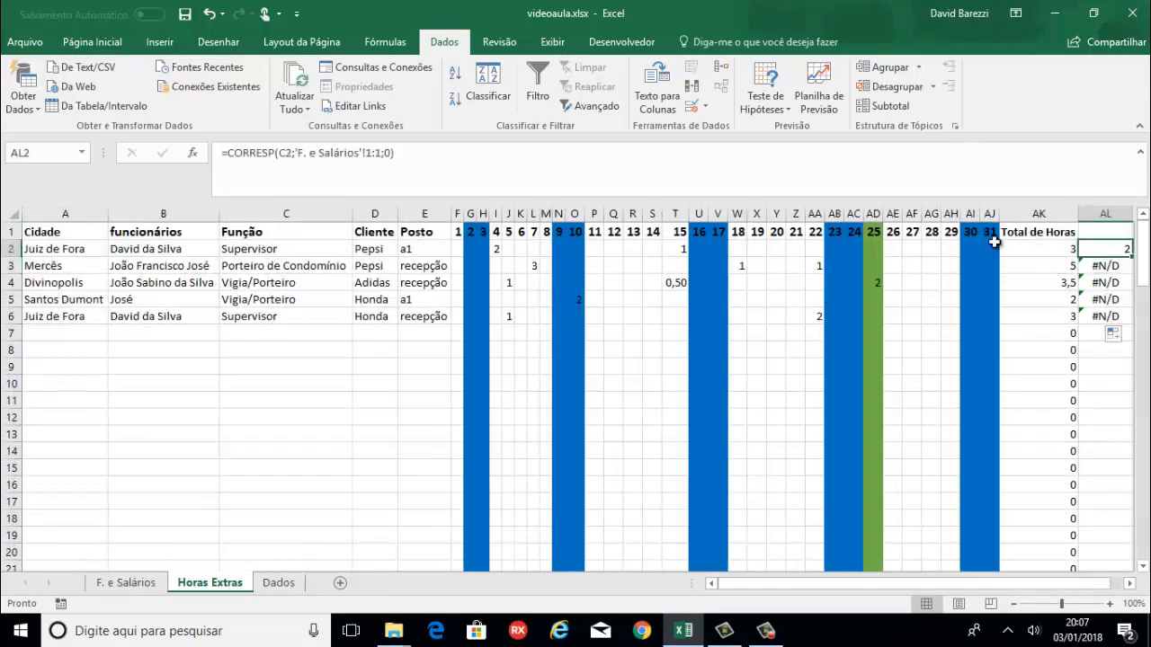
click(364, 153)
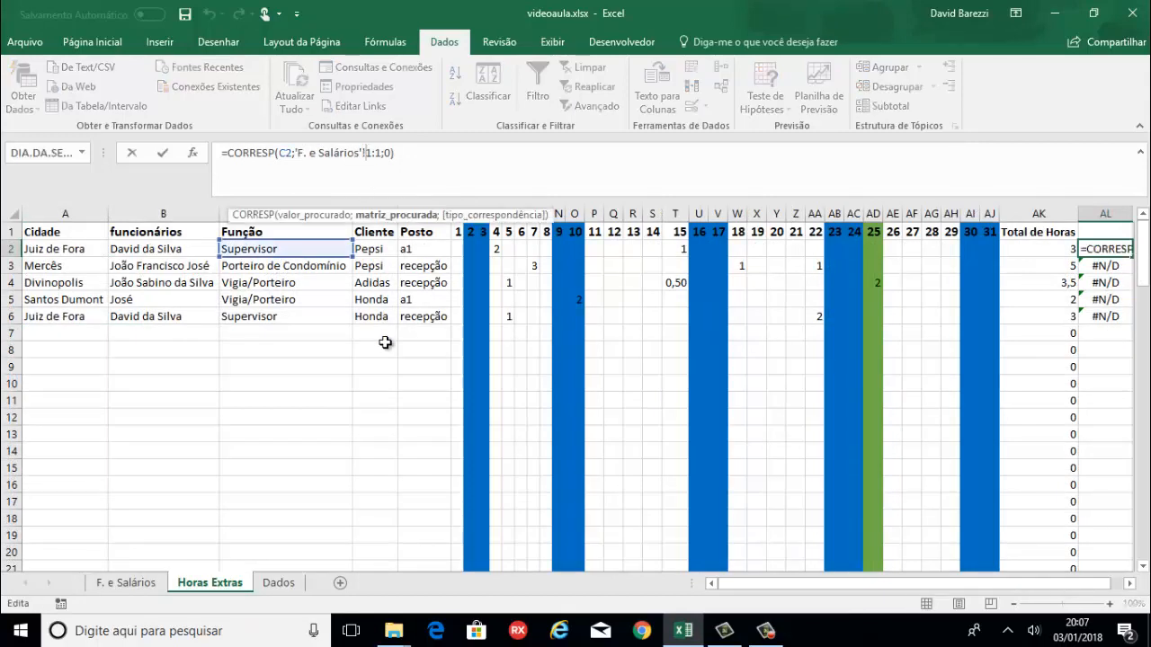
key(F4)
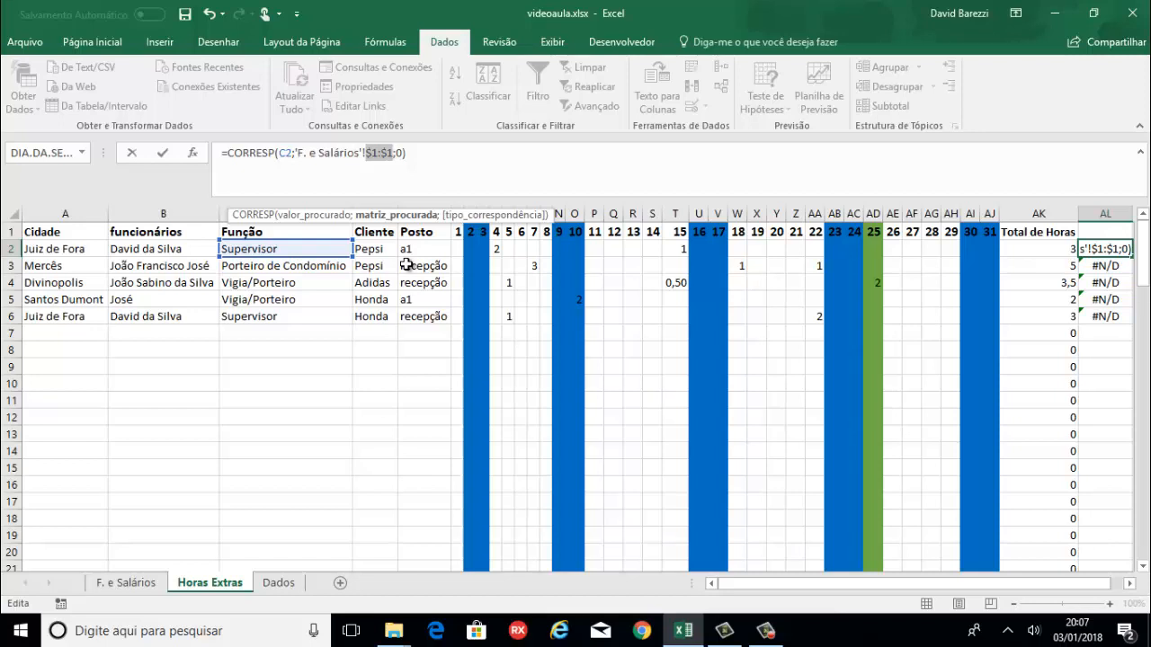
key(ctrl+Return)
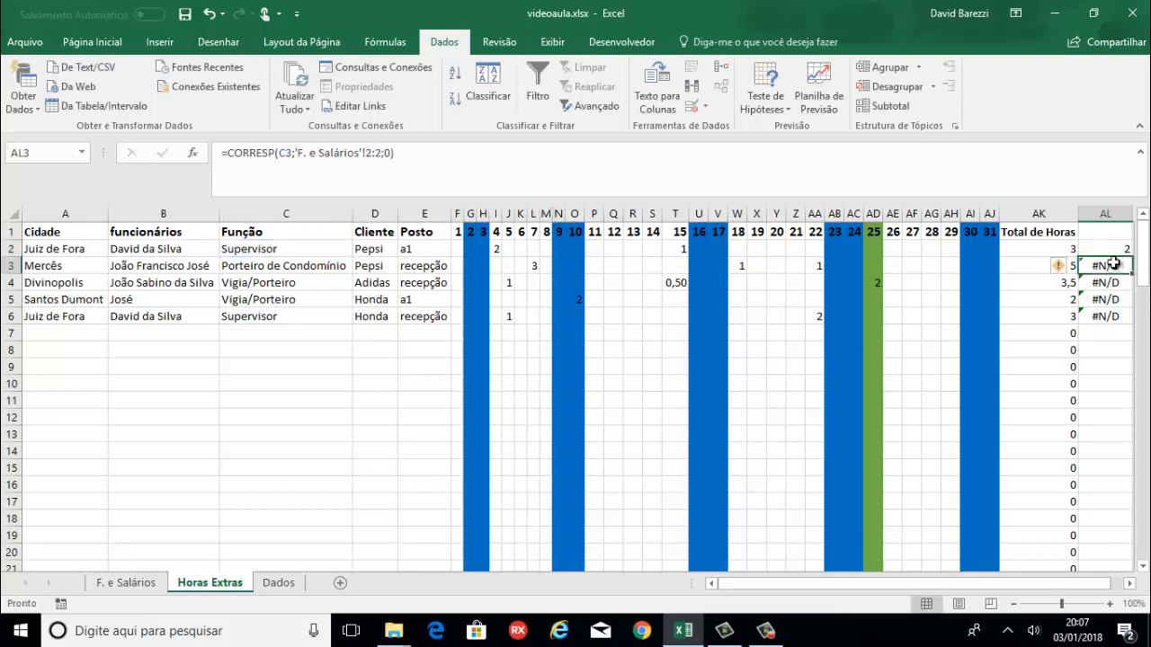
drag(1131, 256, 1124, 318)
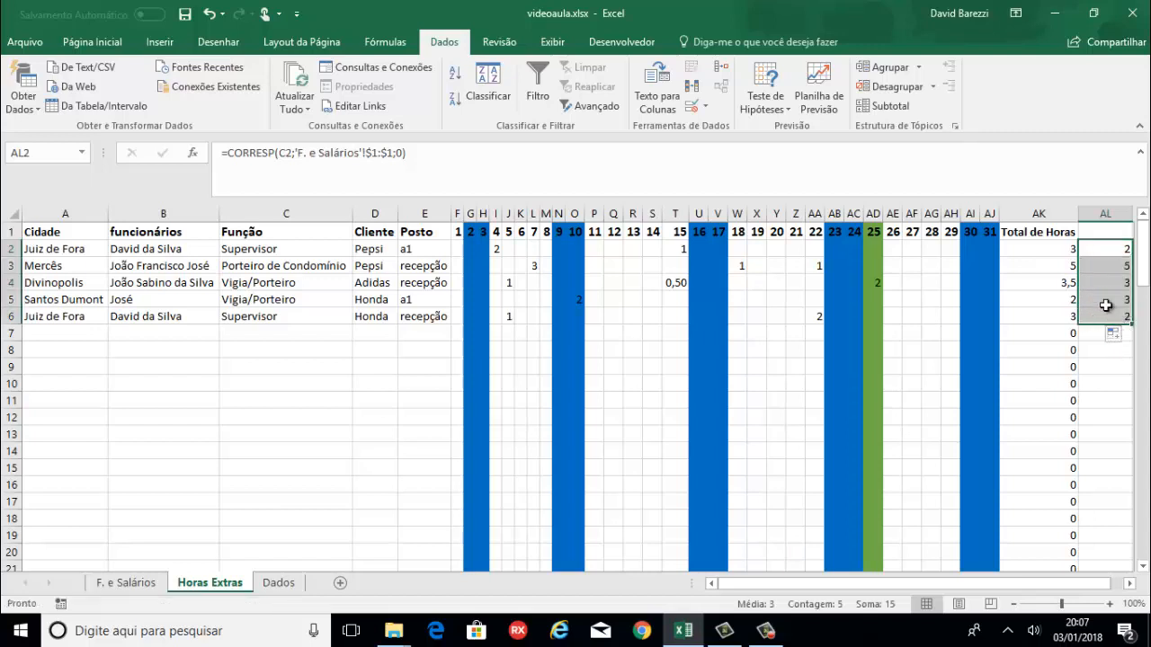
Examine the column numbers matched in AL2:AL6 and their formulas against each employee's Função.
click(1112, 267)
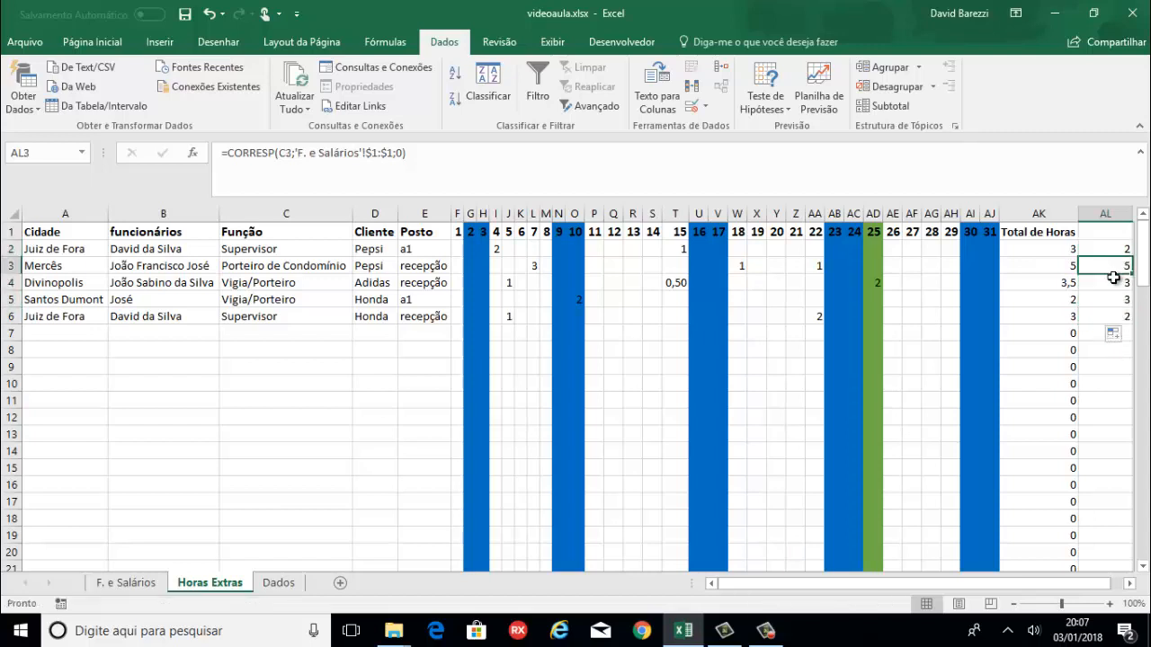
click(1116, 251)
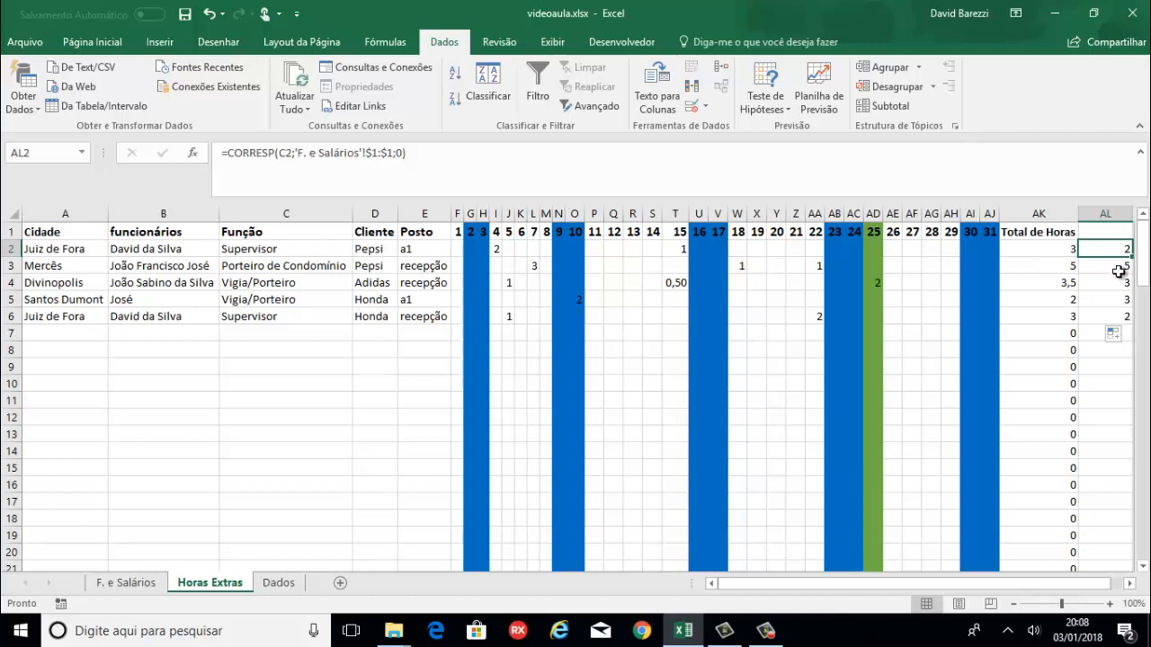
click(1118, 268)
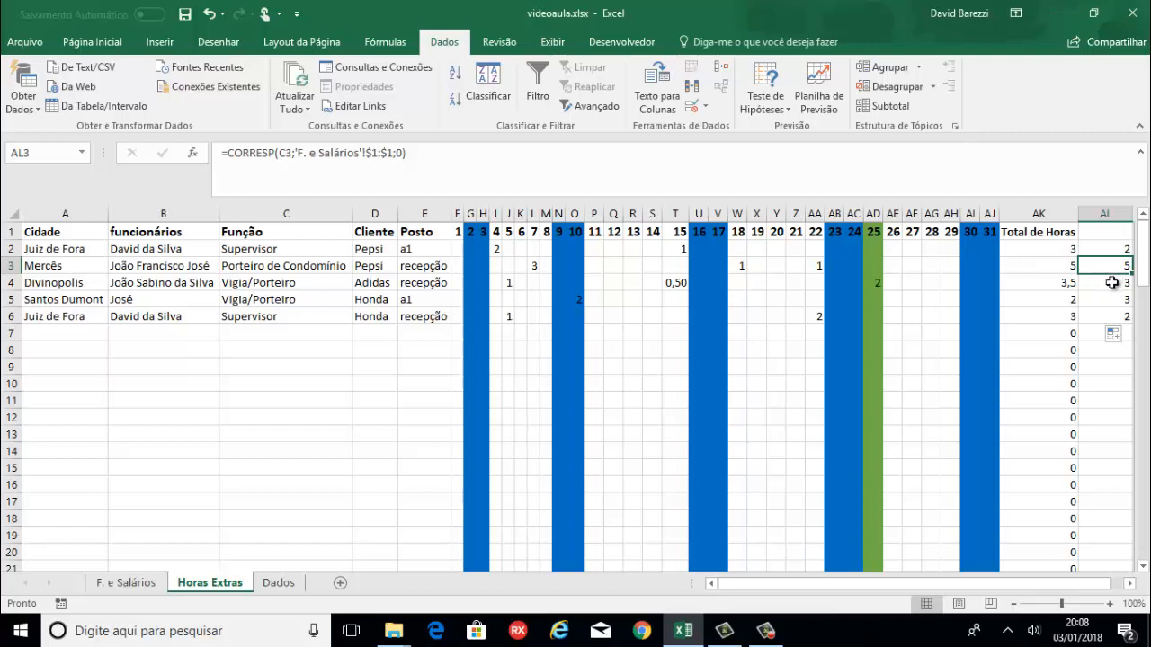
click(1113, 282)
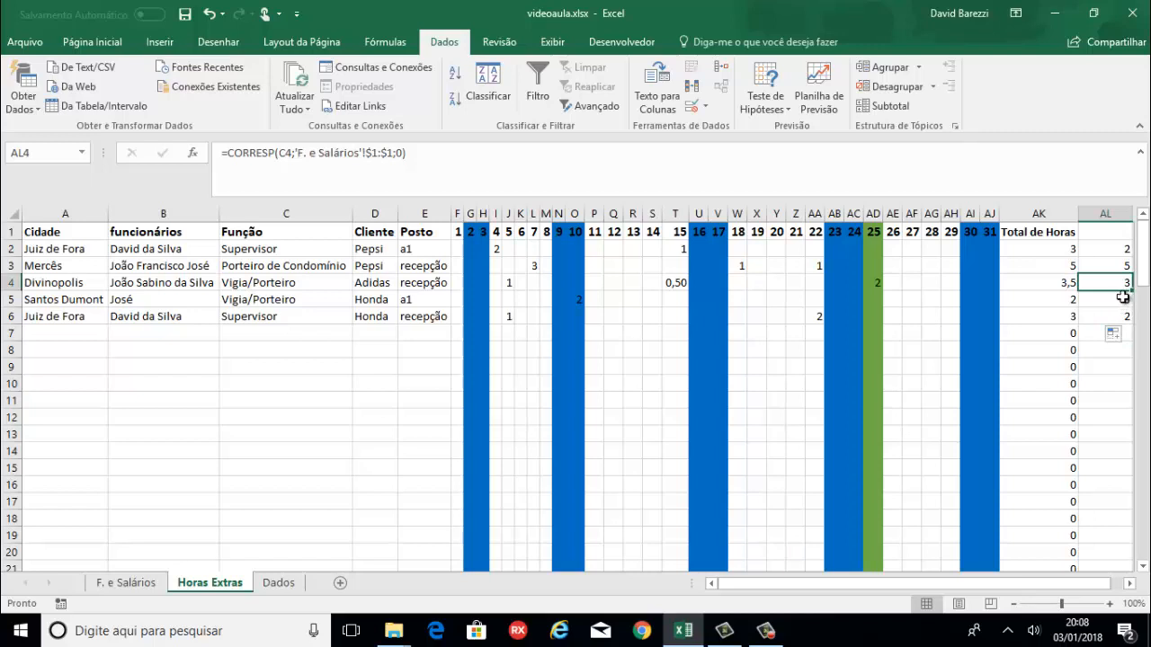
click(1122, 302)
click(1126, 317)
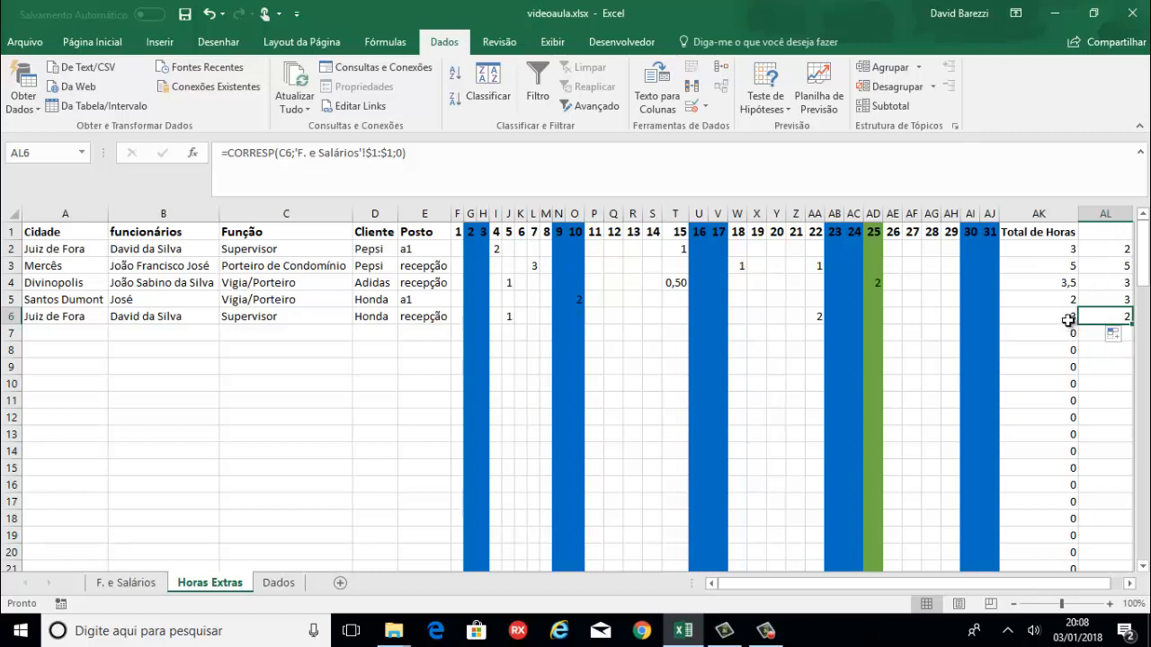
Clear the CORRESP formulas from AL2:AL6.
click(1115, 250)
drag(1115, 250, 1112, 320)
key(Delete)
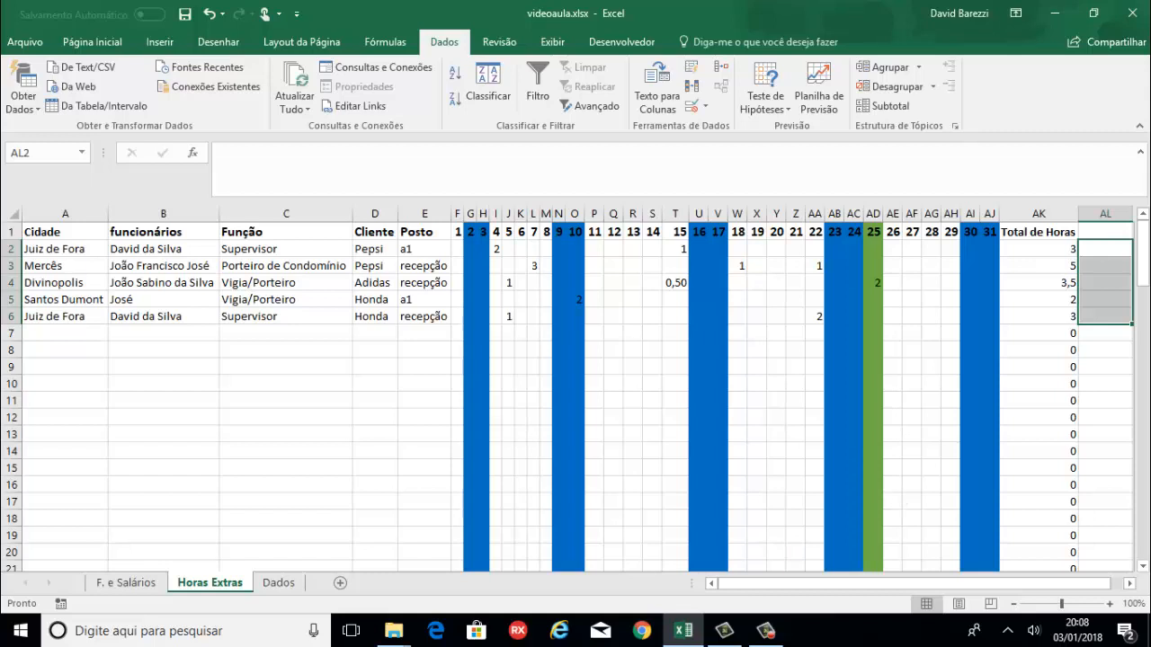
Start an ÍNDICE formula in AL2 with all cells of the F. e Salários sheet ('F. e Salários'!1:1048576) as its matrix.
click(1107, 249)
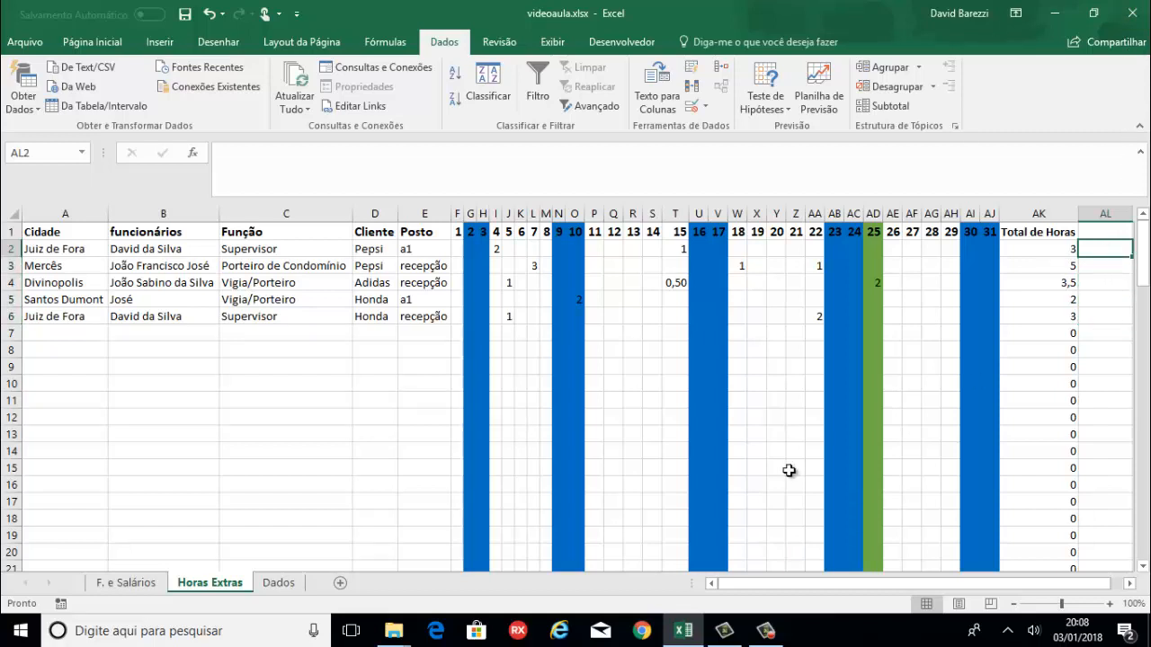
text(=)
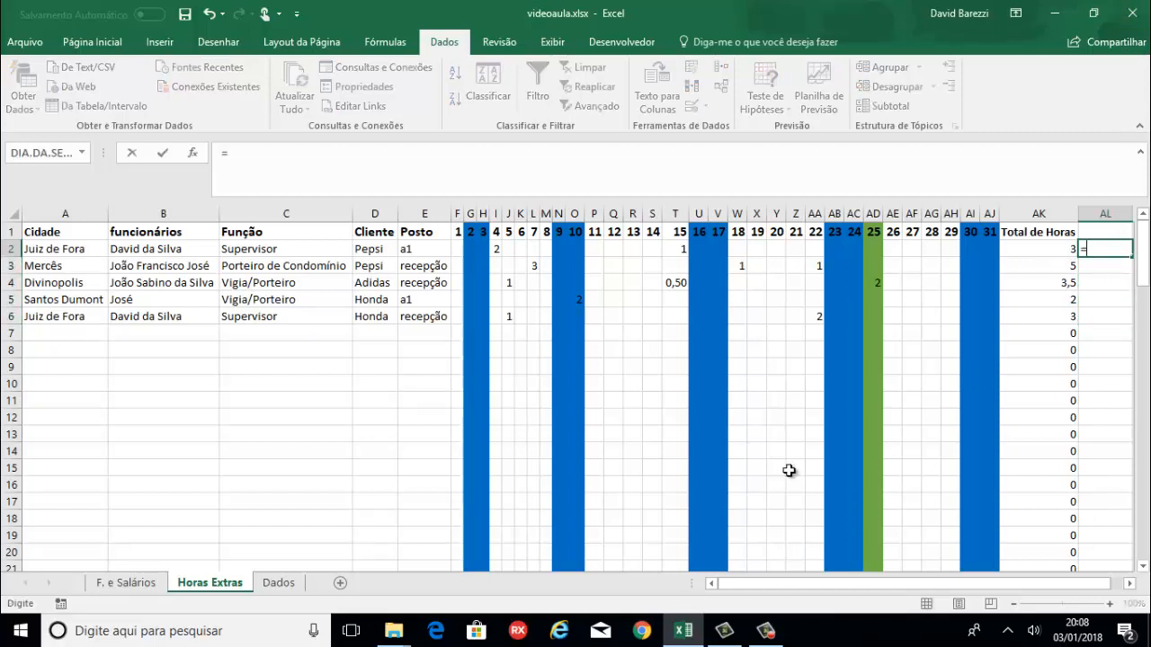
text(in)
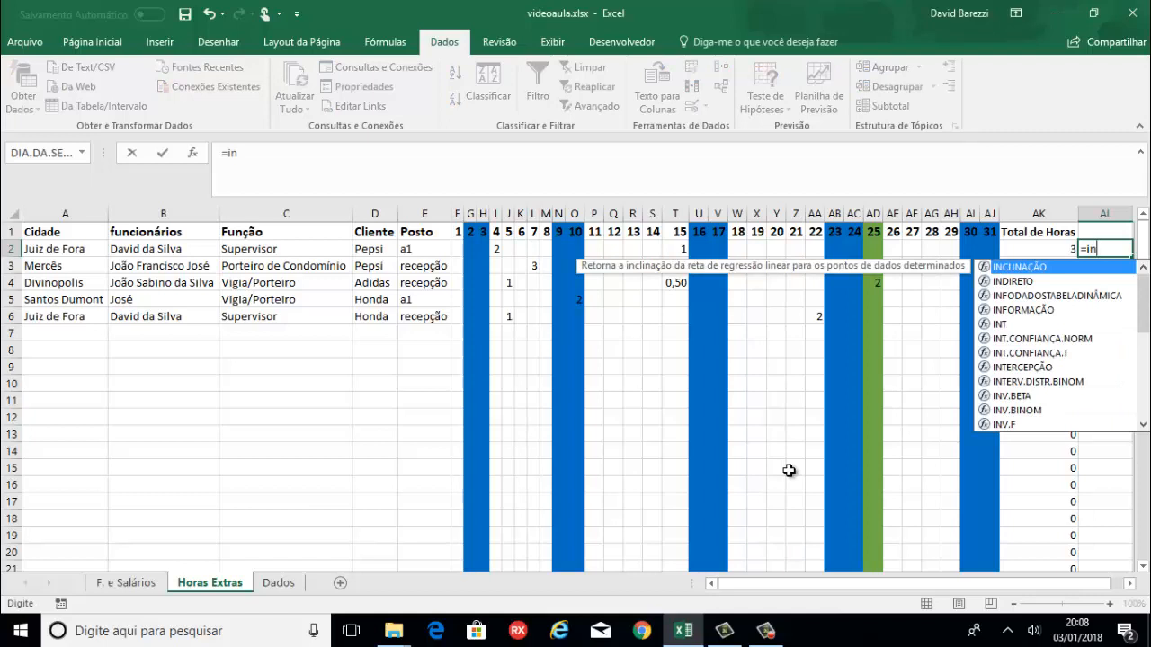
key(BackSpace)
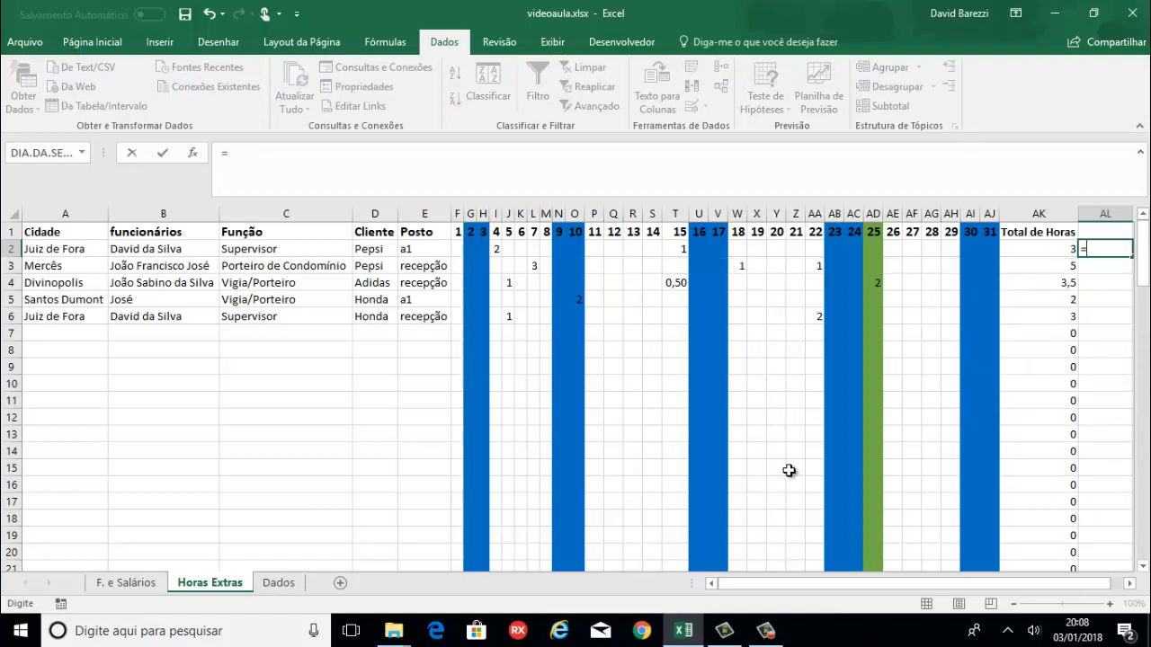
text(in)
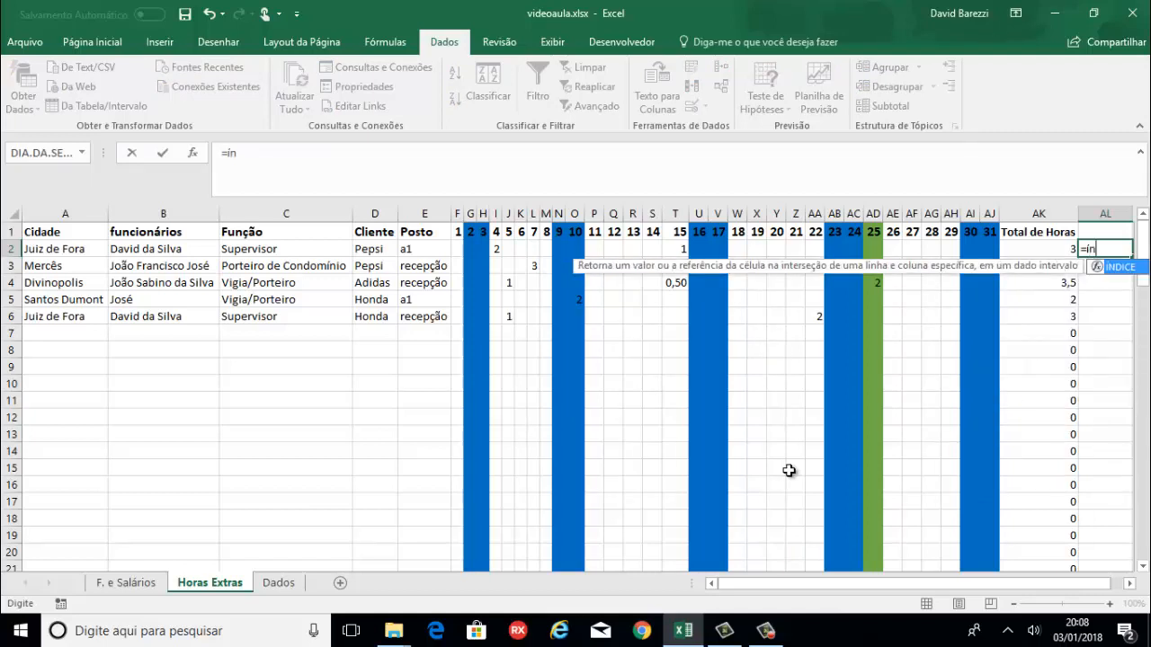
double_click(1115, 269)
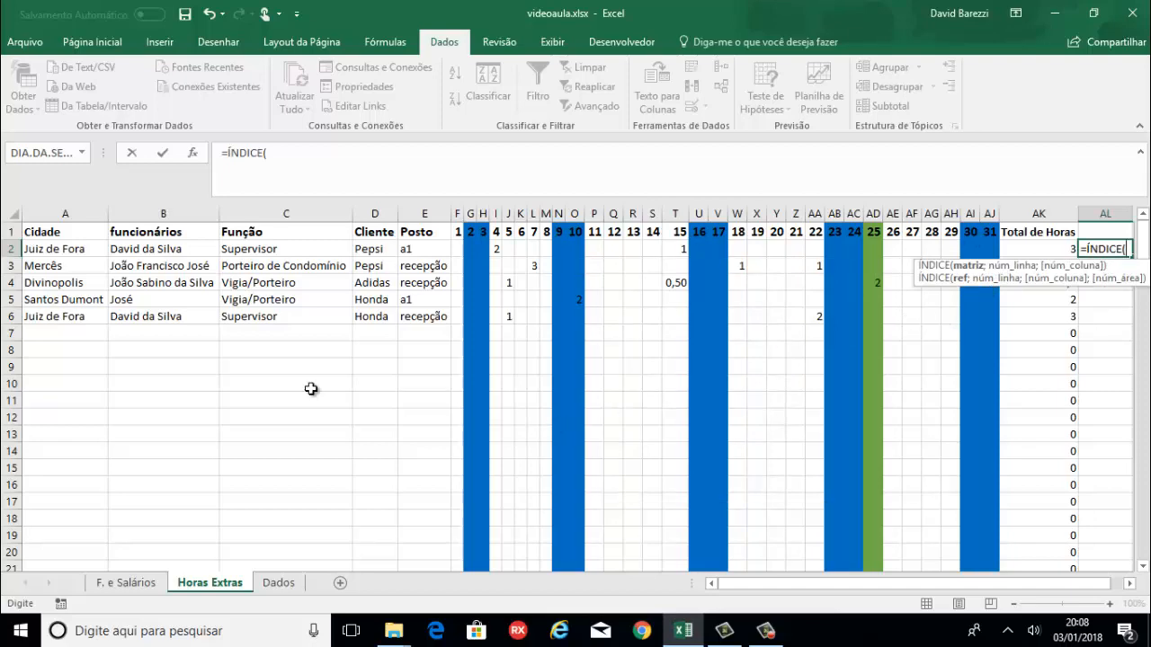
click(128, 583)
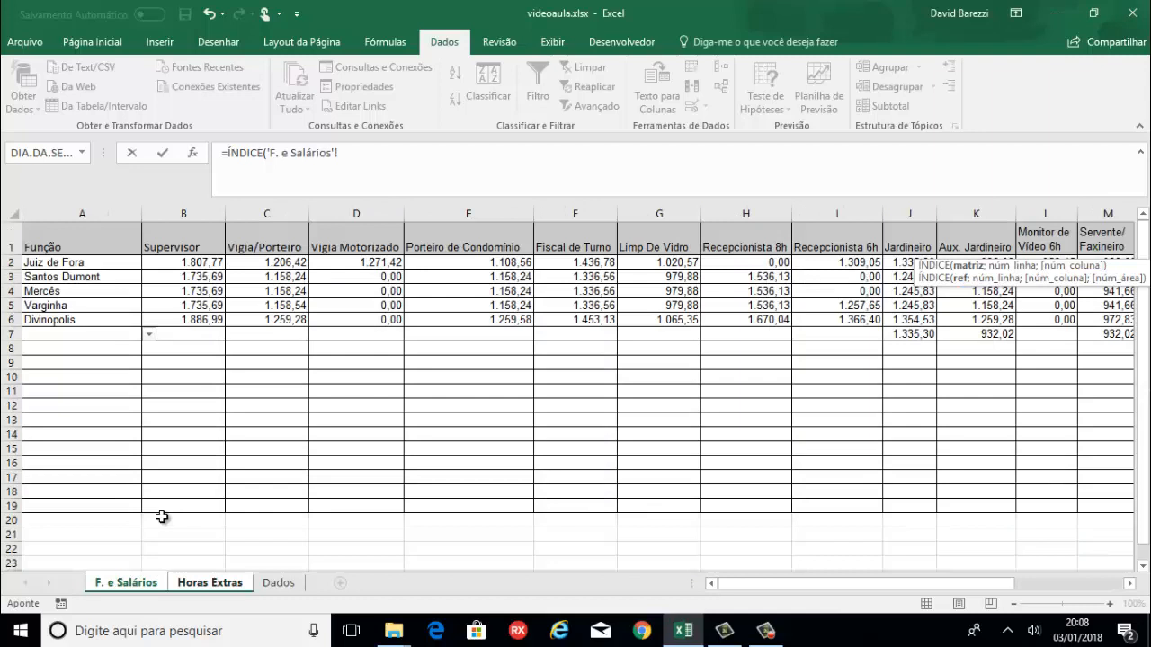
click(10, 214)
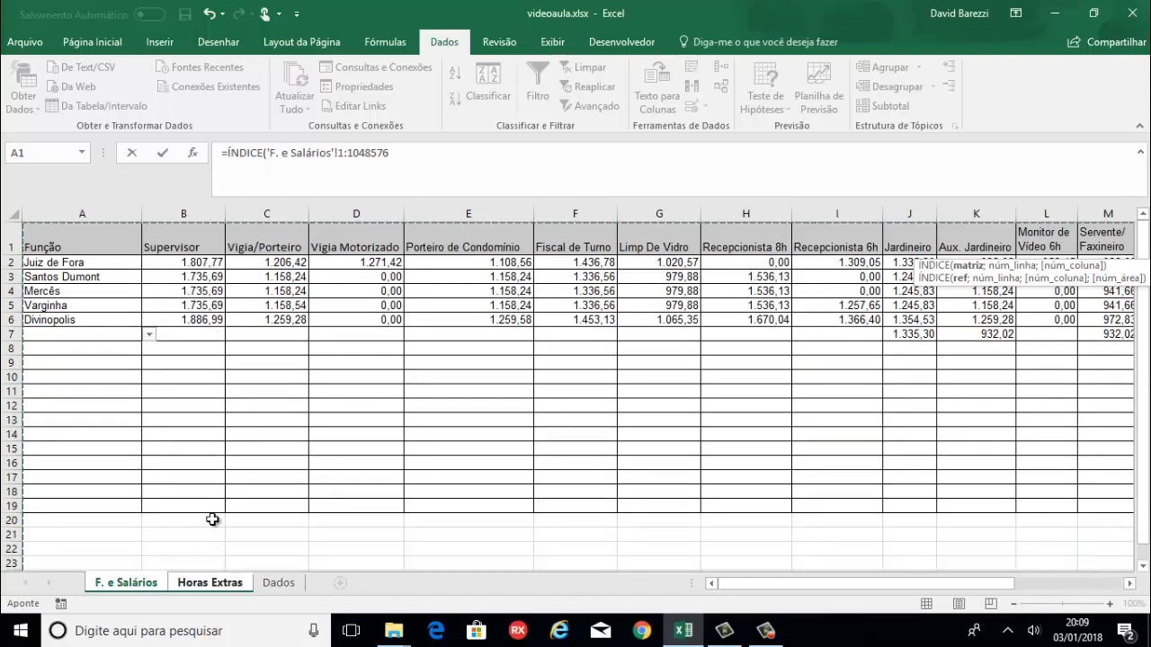
text(;)
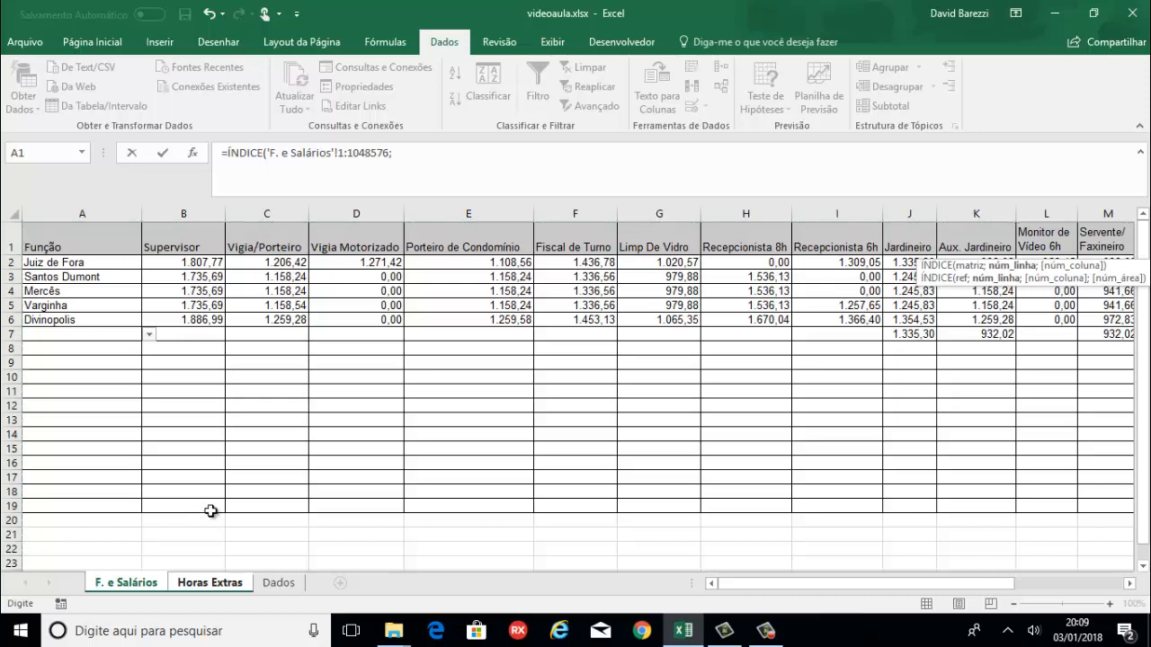
Return to the Horas Extras sheet and delete its sheet reference from the unfinished AL2 formula, keeping everything through the semicolon.
click(209, 584)
key(BackSpace)
key(BackSpace)
key(BackSpace)
key(BackSpace)
key(BackSpace)
key(BackSpace)
key(BackSpace)
key(BackSpace)
key(BackSpace)
key(BackSpace)
key(BackSpace)
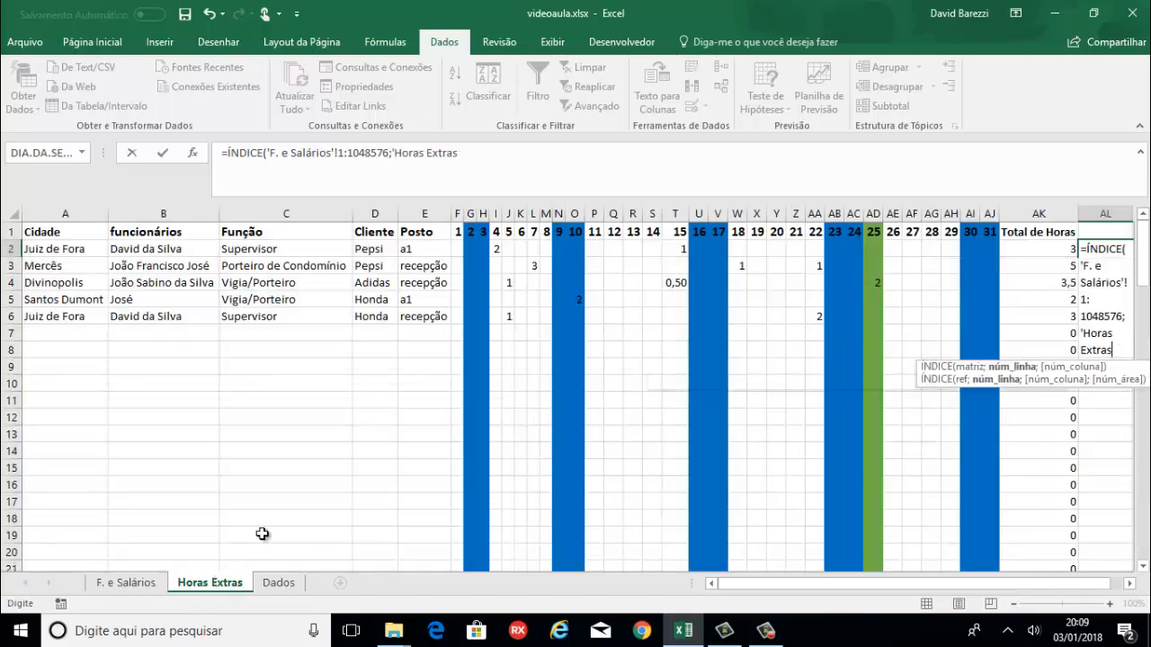
key(BackSpace)
key(BackSpace)
key(BackSpace)
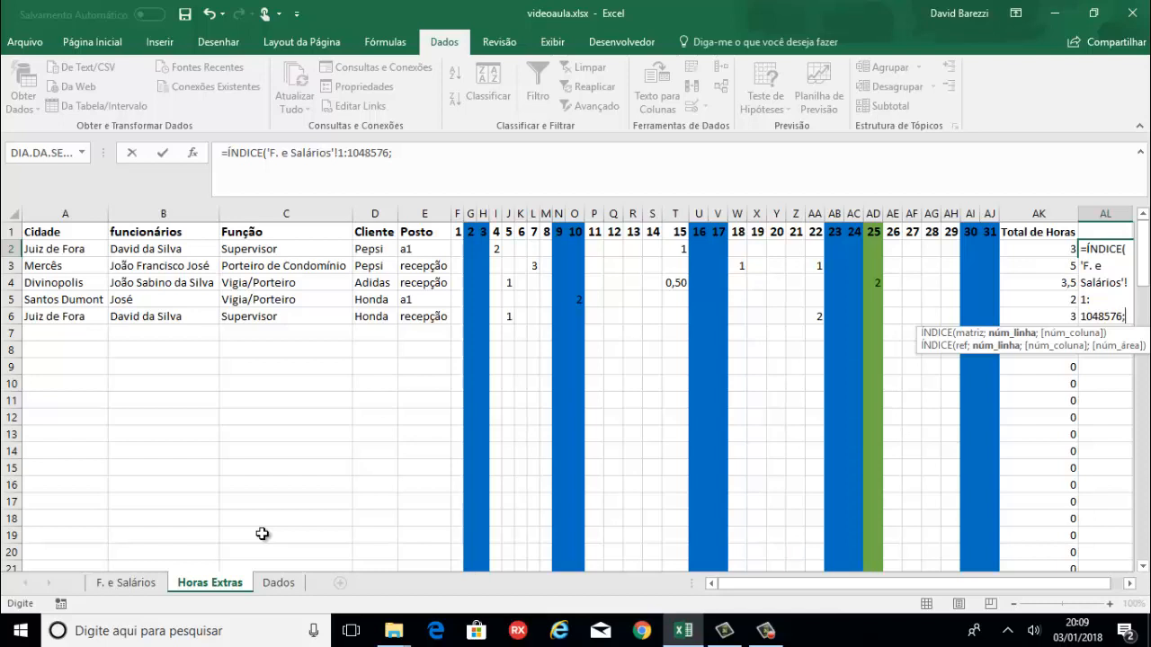
Add CORRESP('Horas Extras'!A2;'F. e Salários'!$A:$A;0) as the row-number argument of the ÍNDICE formula.
text(corre)
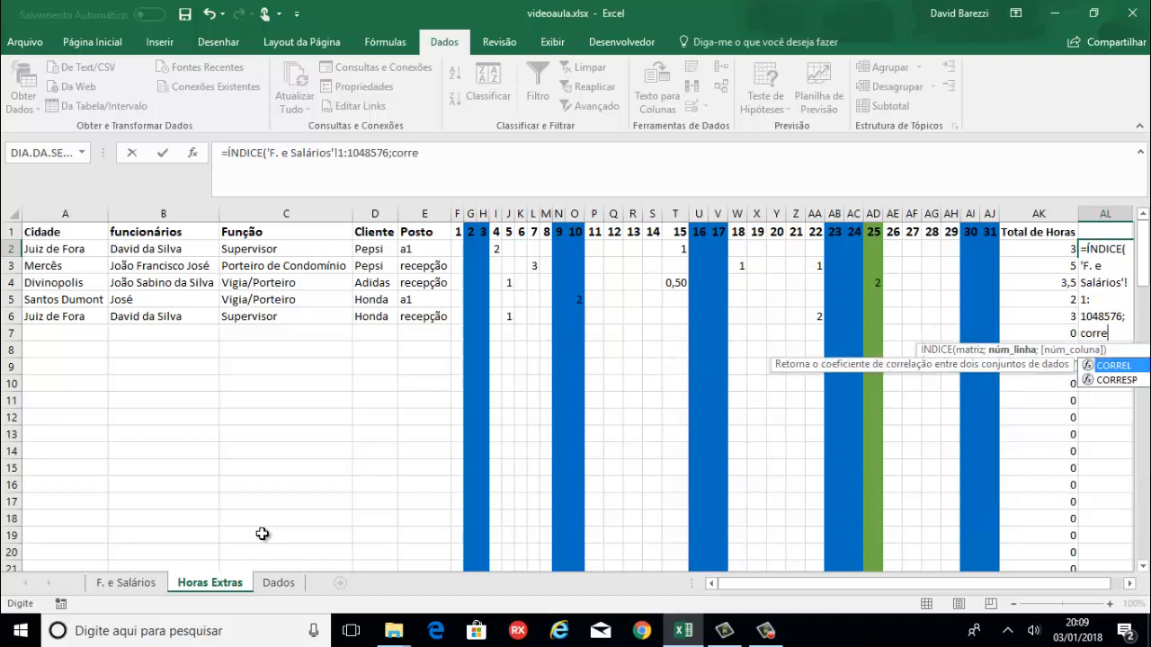
text(sp)
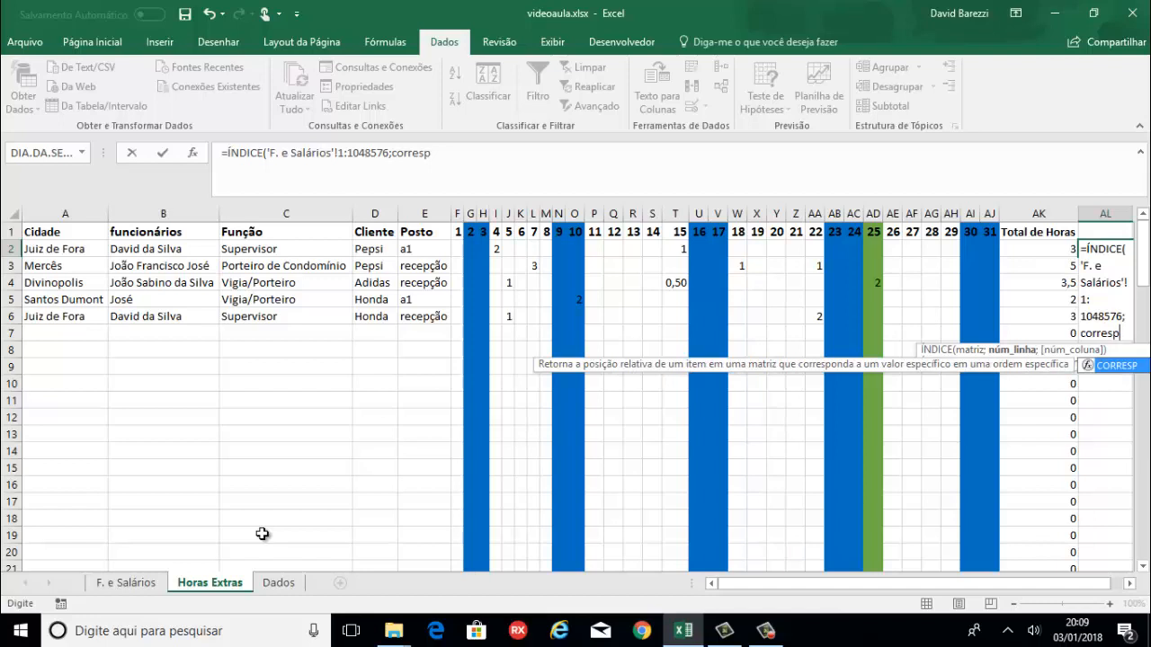
text(()
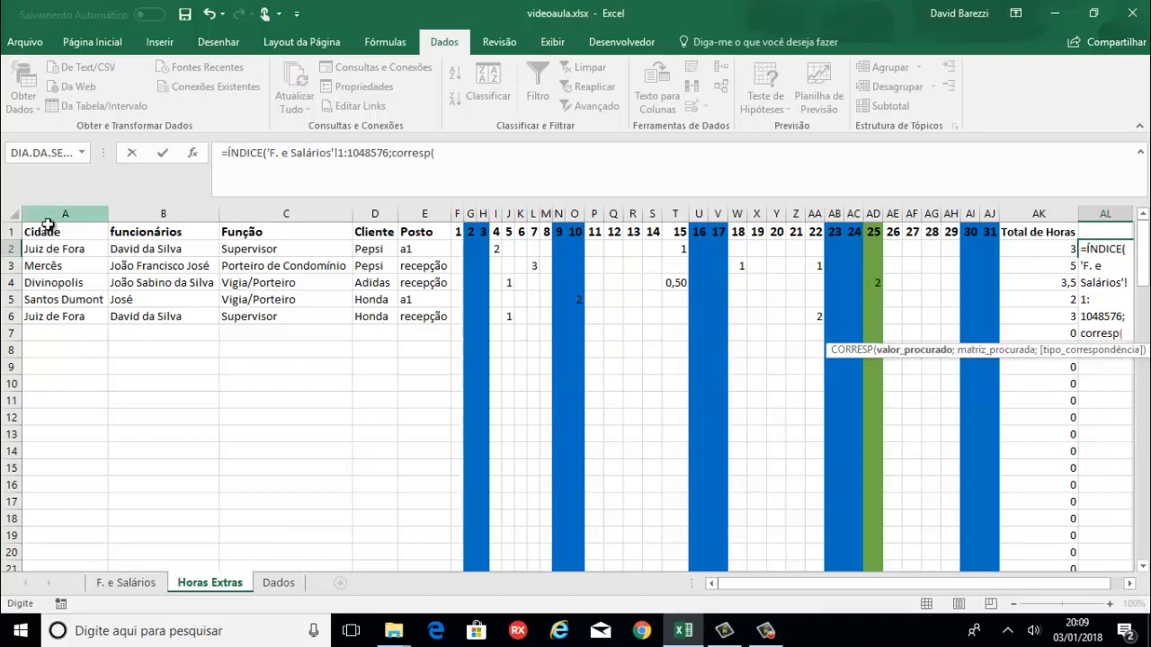
click(66, 248)
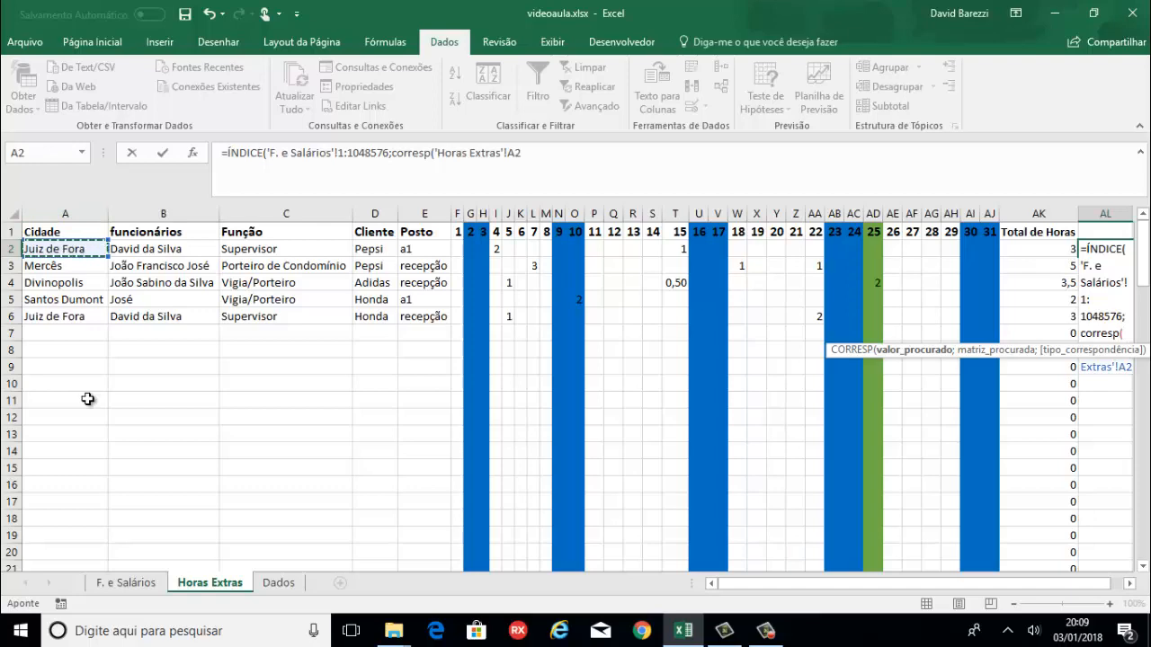
text(;)
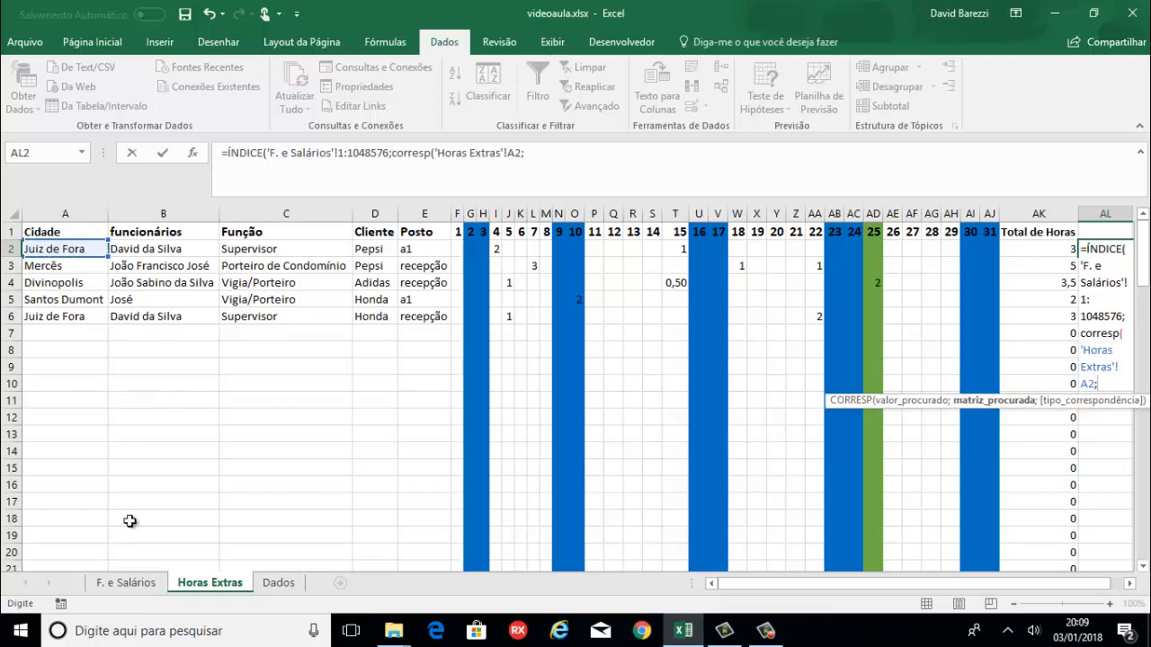
click(134, 582)
click(99, 213)
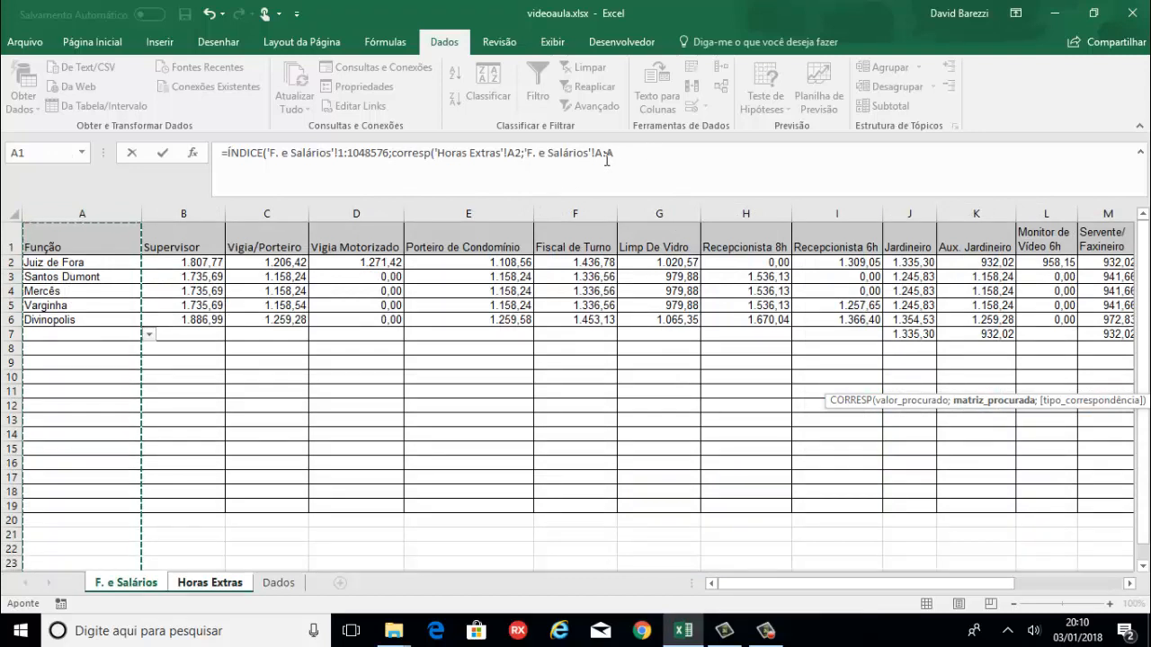
key(F4)
text(;)
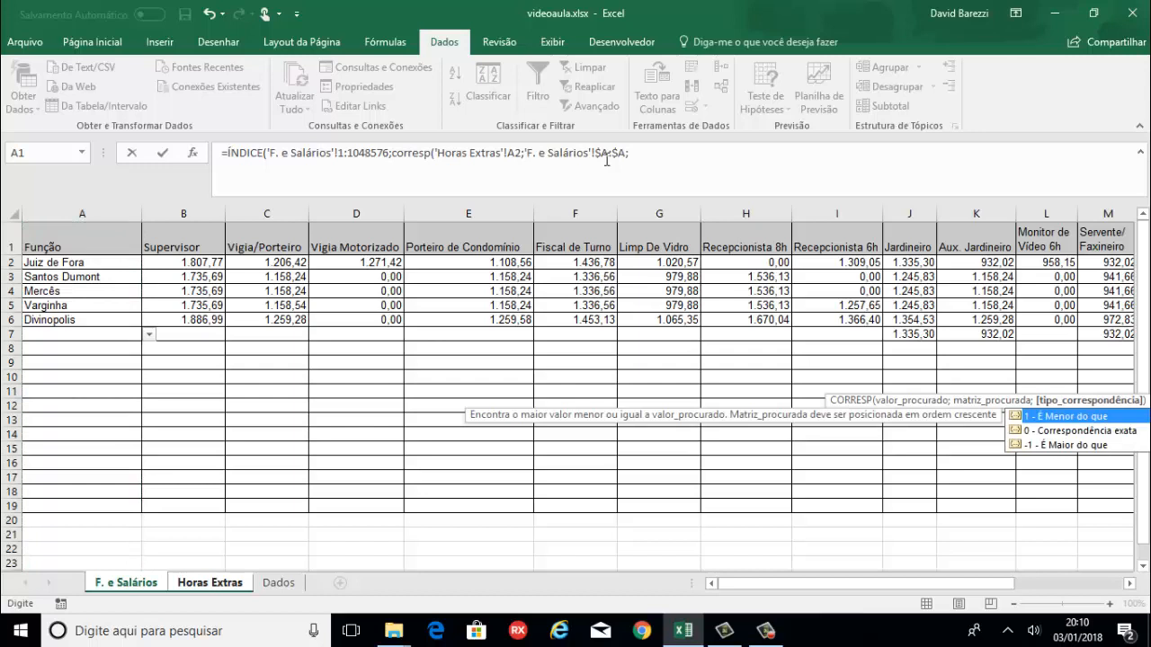
text(0))
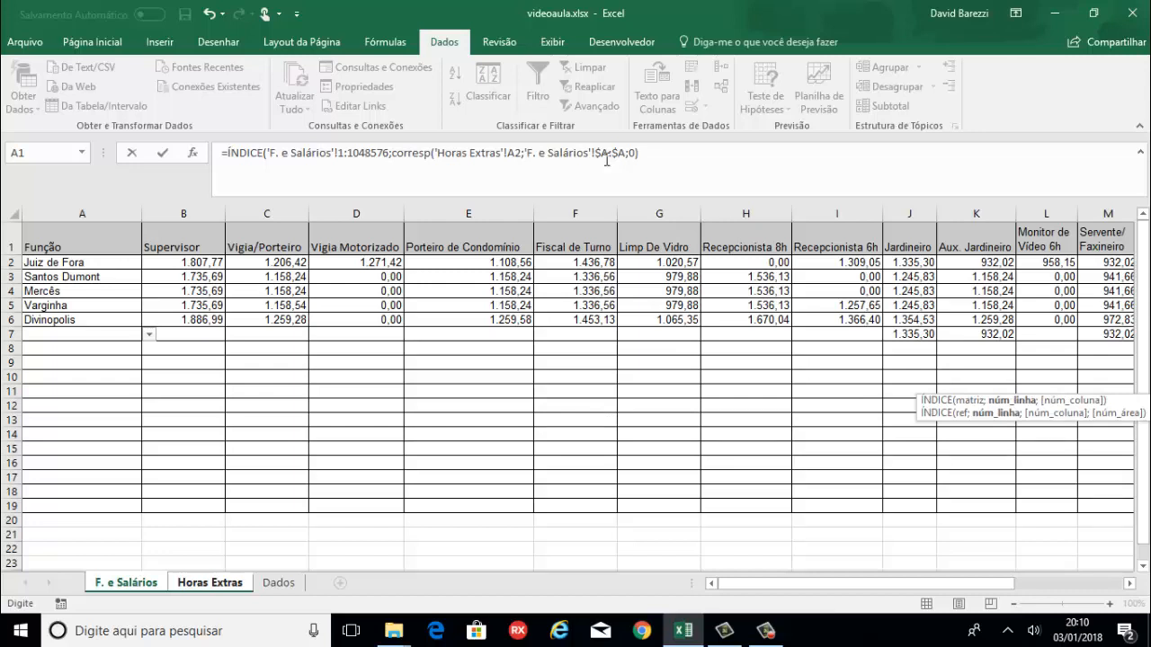
Add CORRESP('Horas Extras'!C2;'F. e Salários'!$1:$1;0) as the column-number argument and complete the ÍNDICE formula in AL2.
text(;)
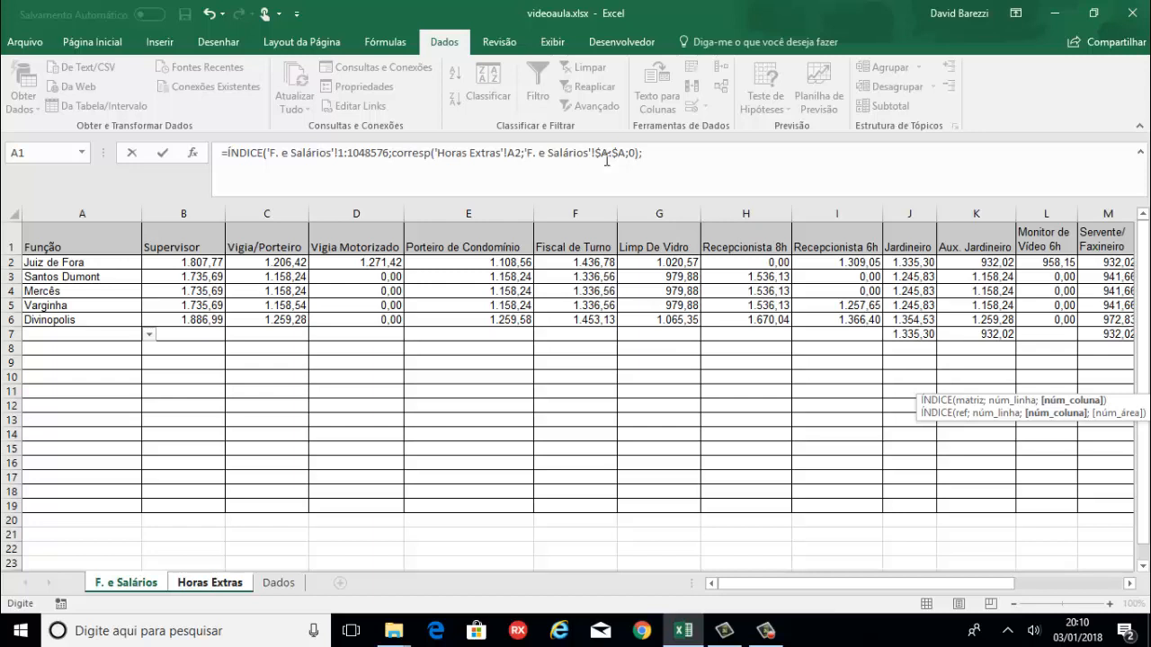
text(co)
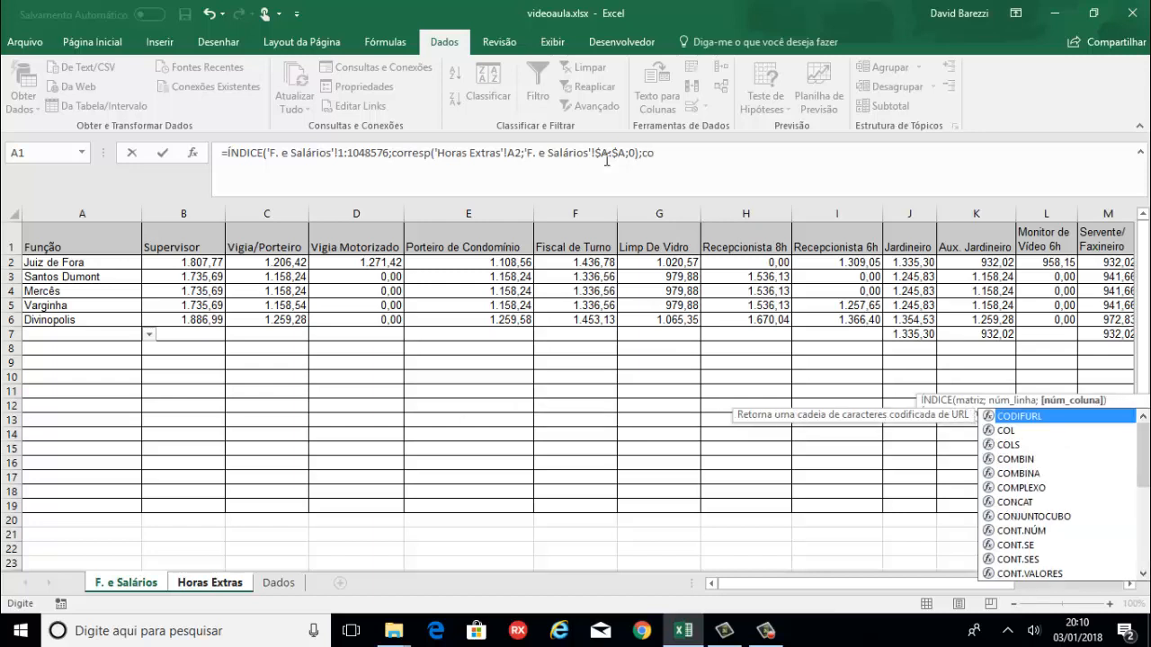
text(rresp)
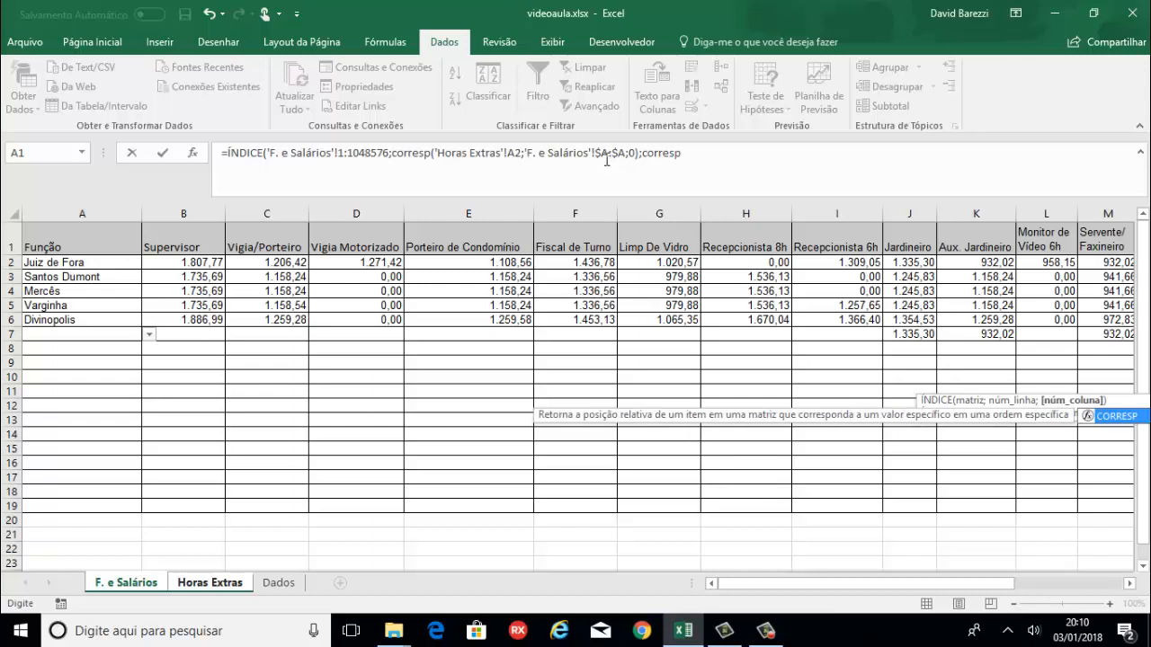
text(()
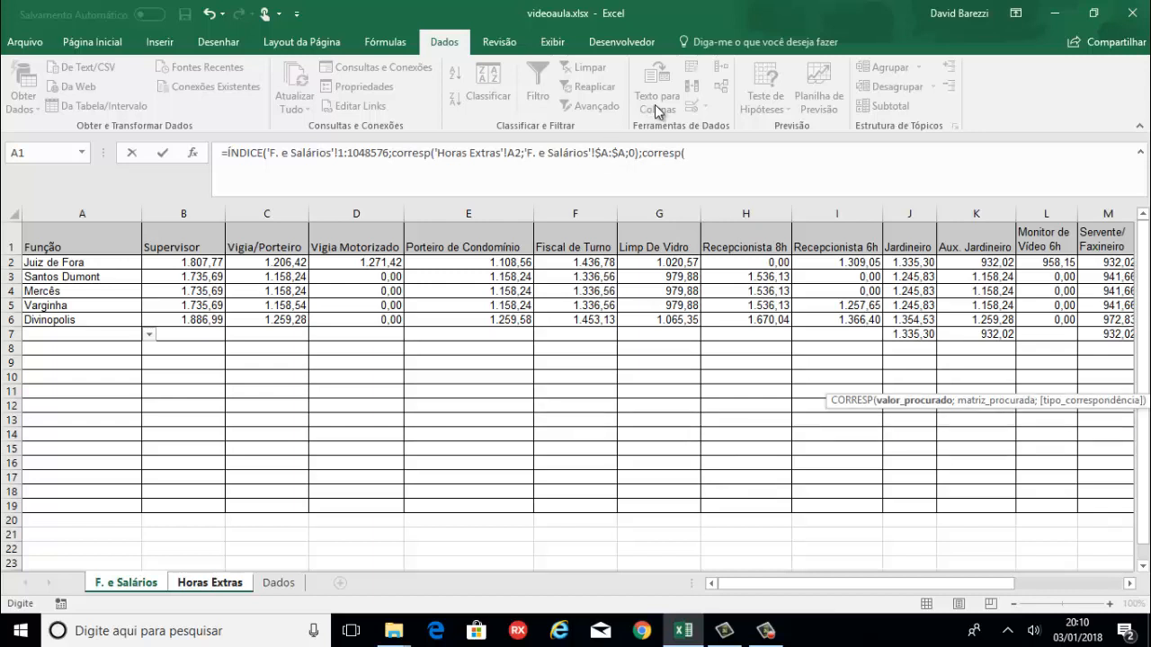
click(226, 584)
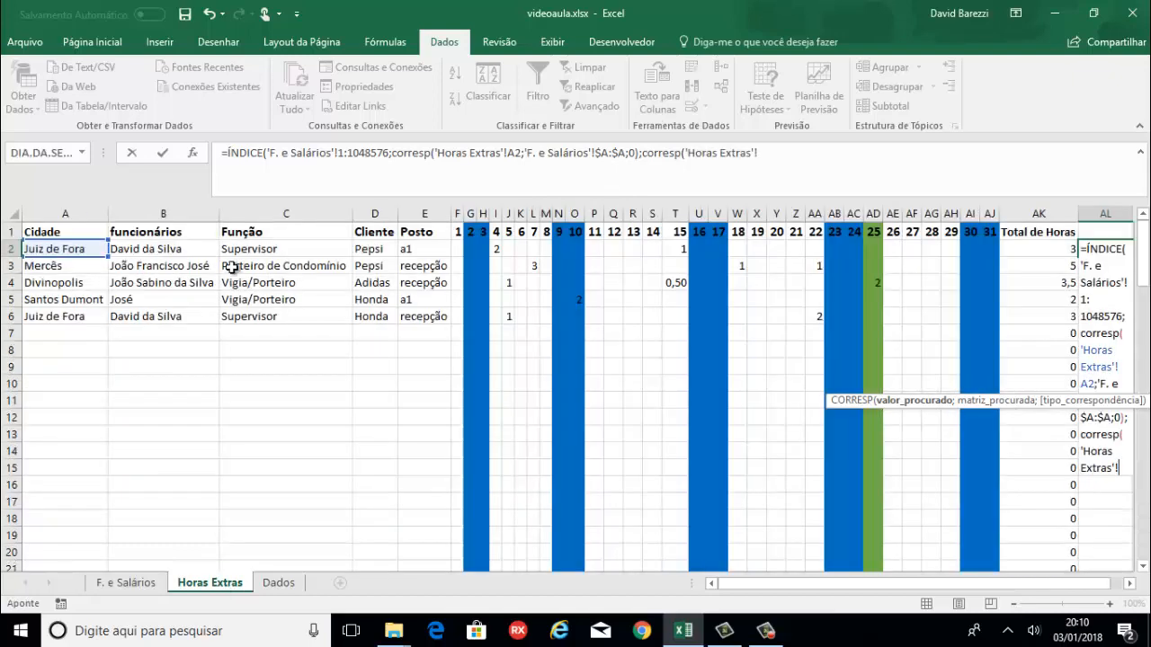
click(267, 249)
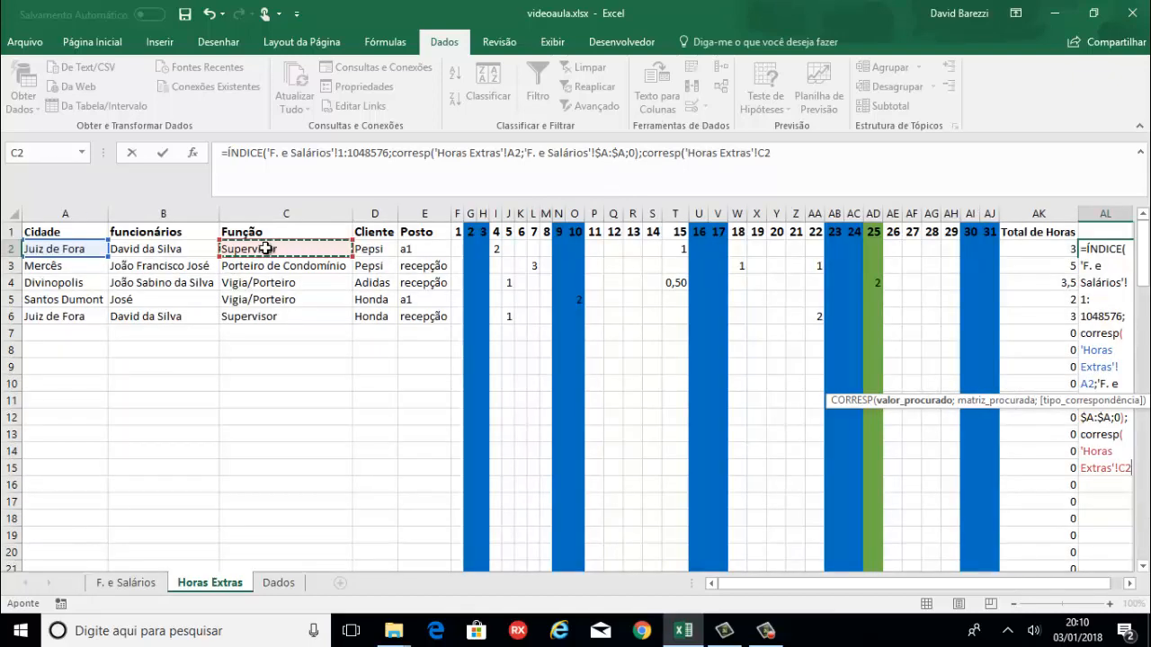
text(;)
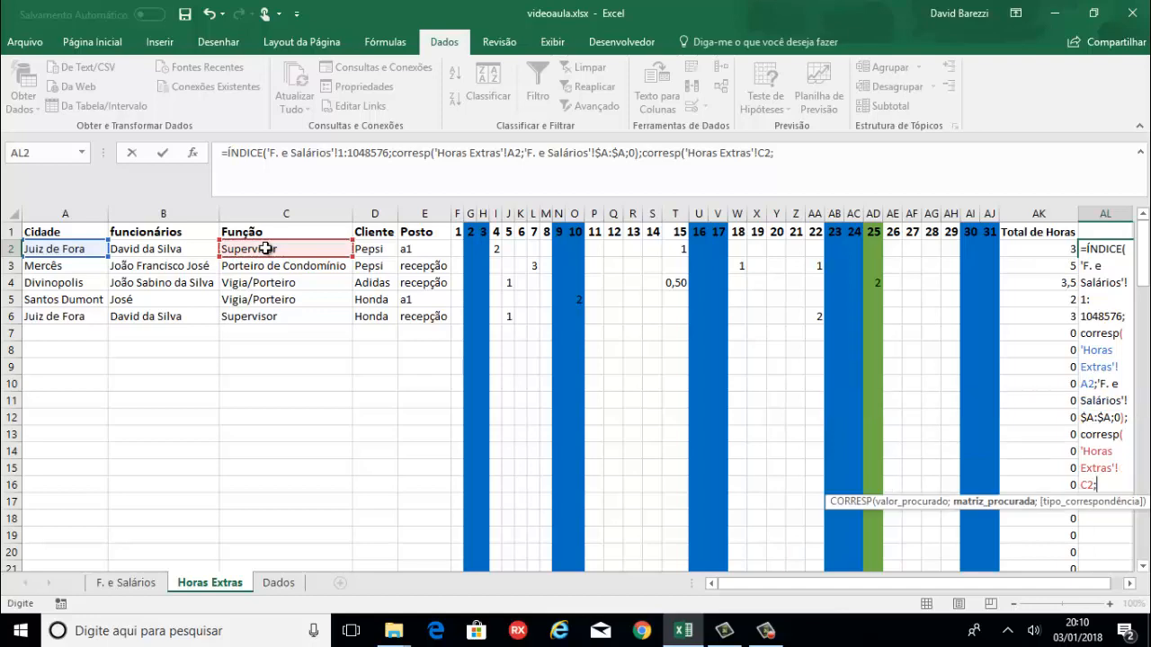
click(126, 583)
click(10, 243)
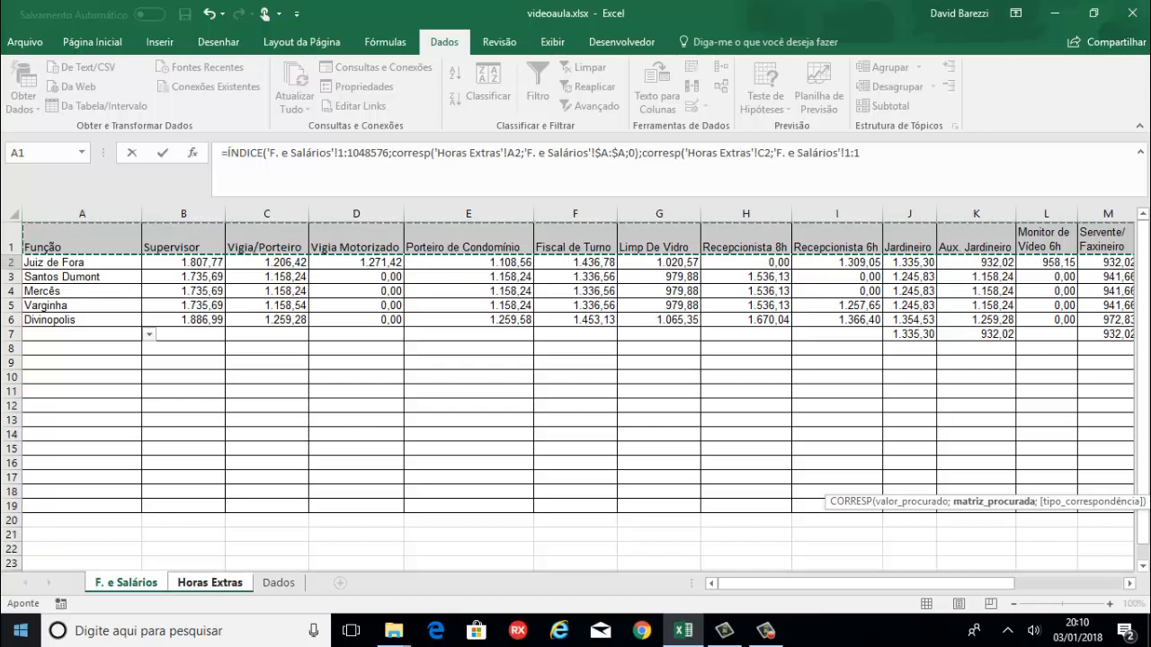
key(F4)
text(;0))
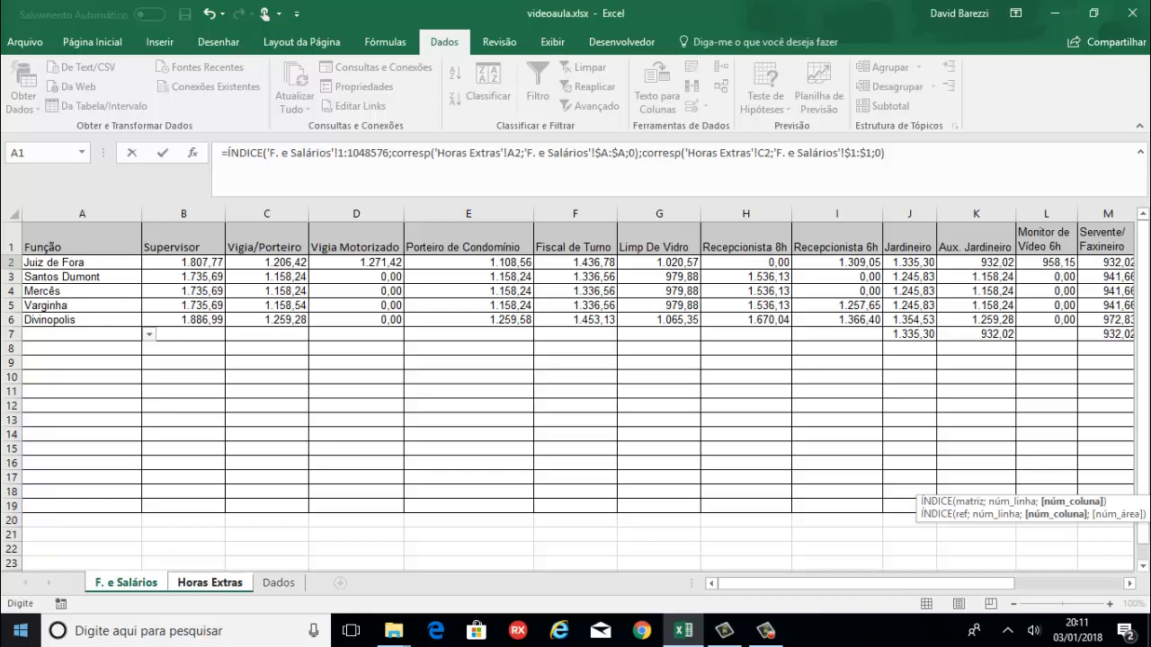
text())
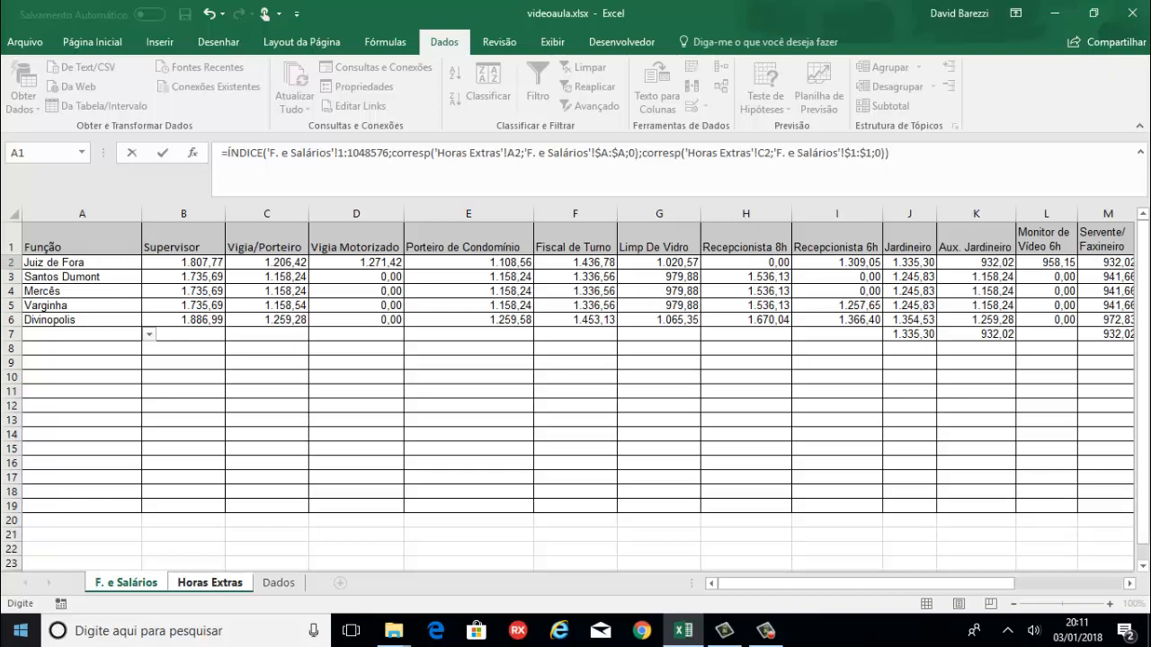
key(Return)
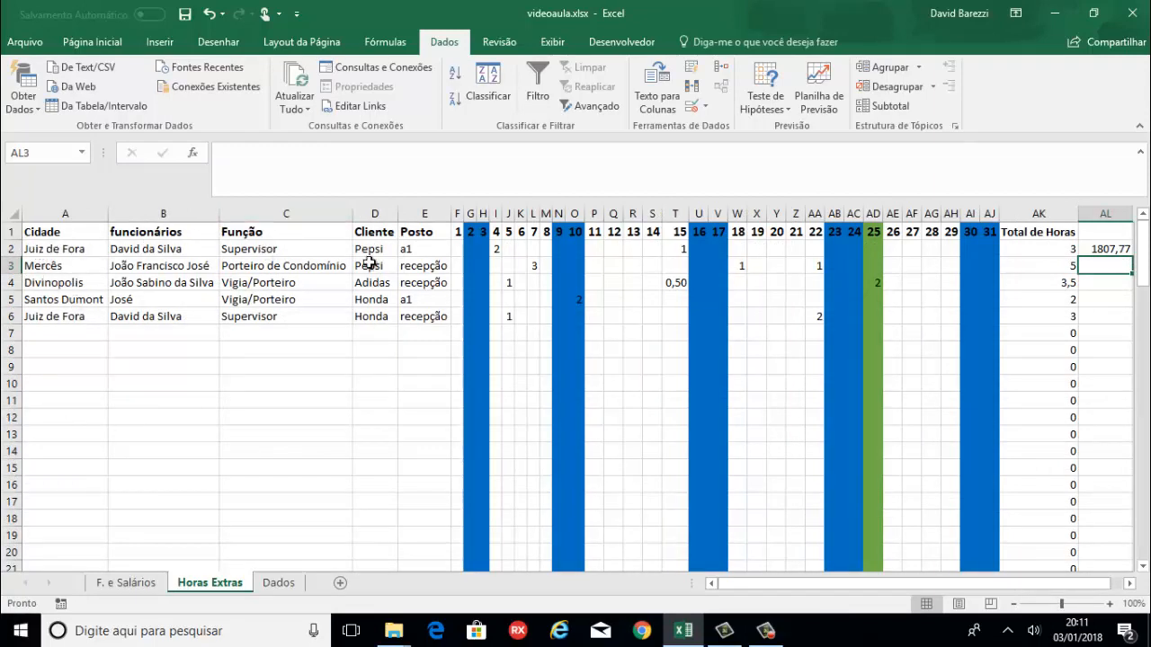
Compare the AL2 result with the Juiz de Fora Supervisor salary in the F. e Salários sheet.
click(137, 582)
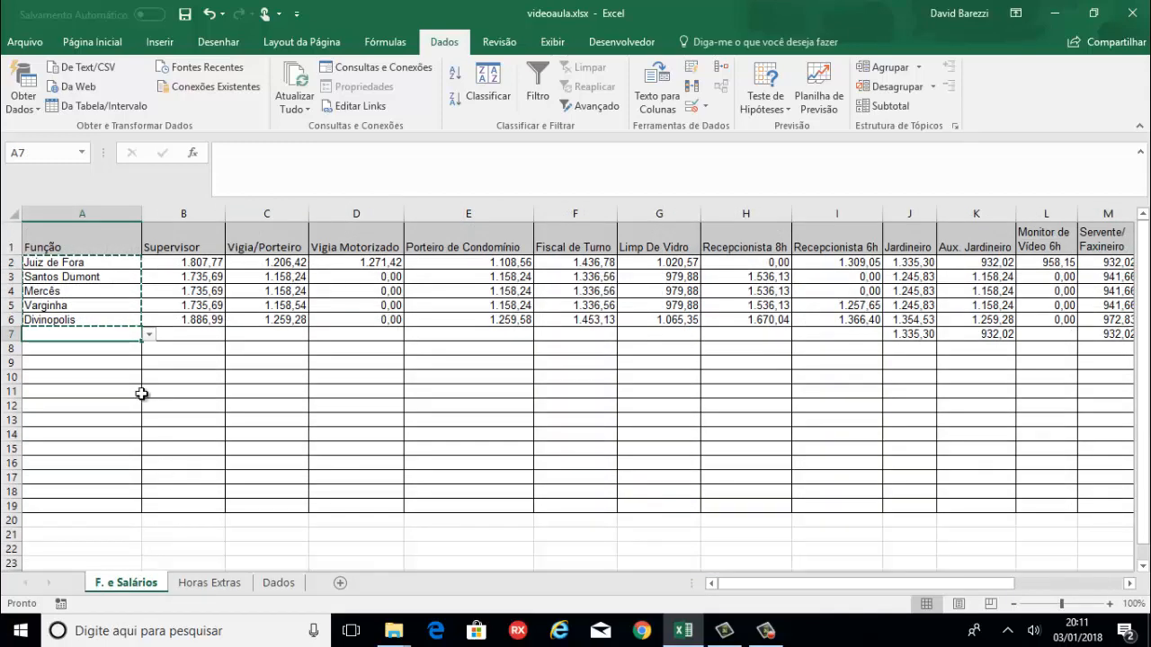
click(207, 262)
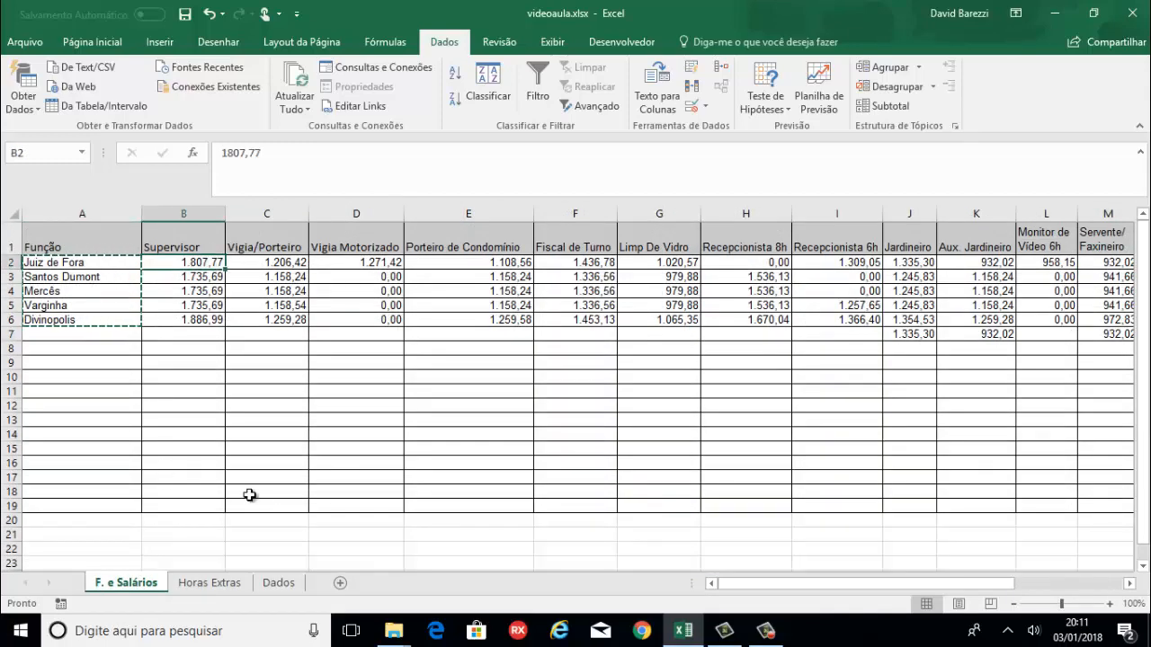
click(220, 583)
Try to fill the AL2 formula into the rows below, and undo that fill.
click(1124, 251)
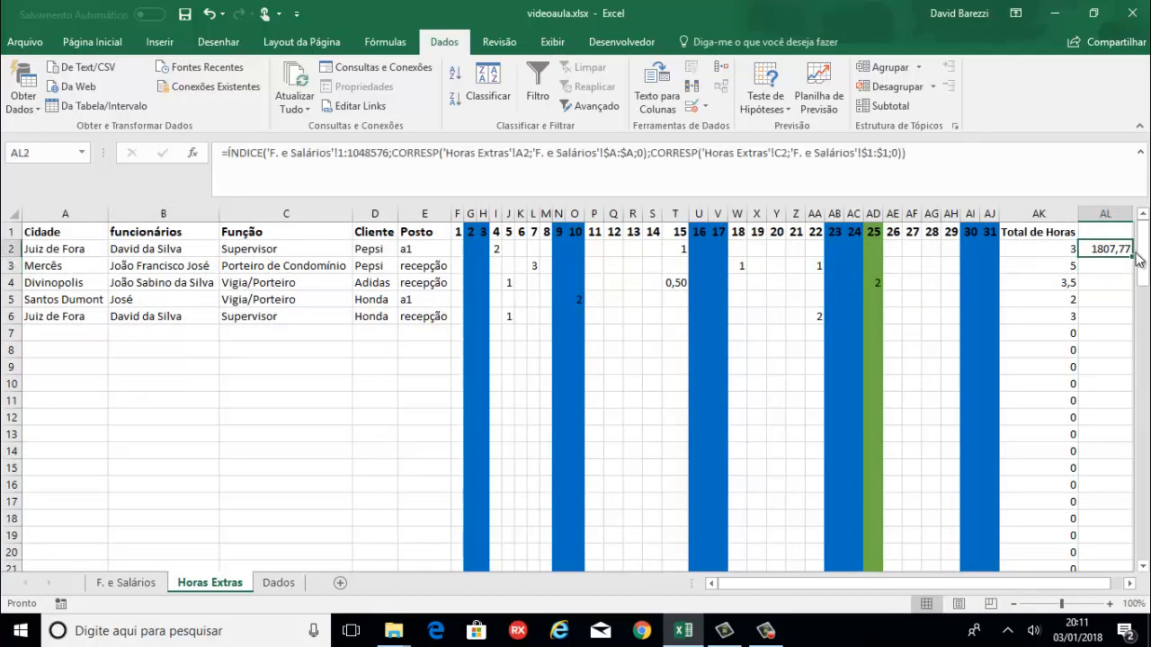
drag(1132, 258, 1128, 297)
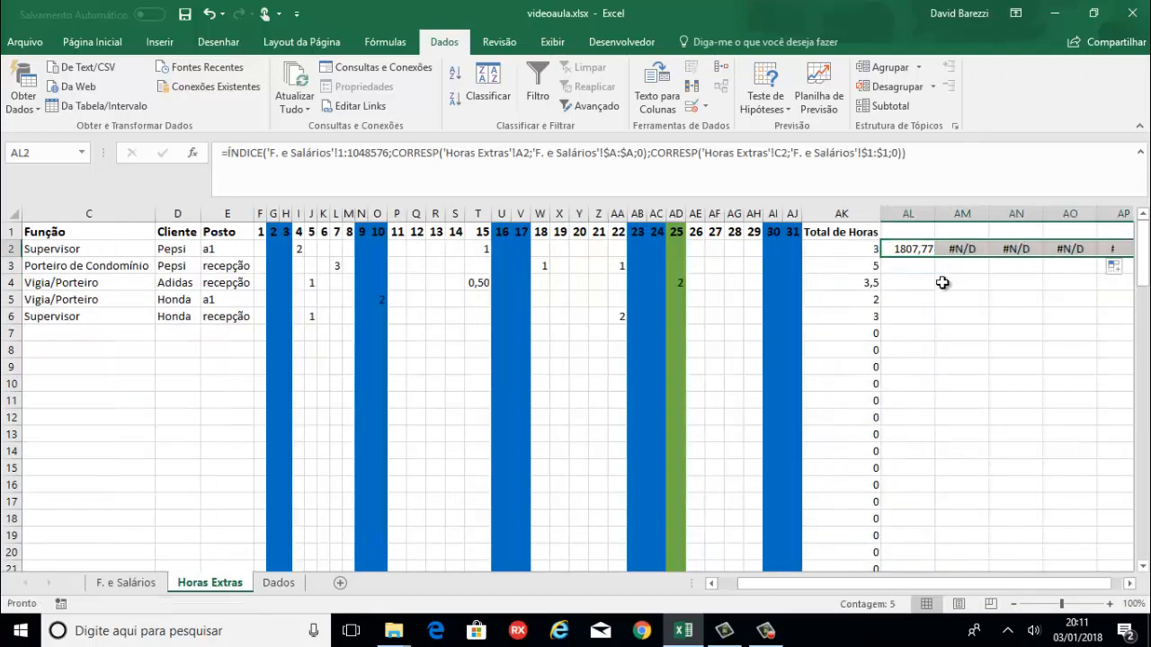
key(ctrl+z)
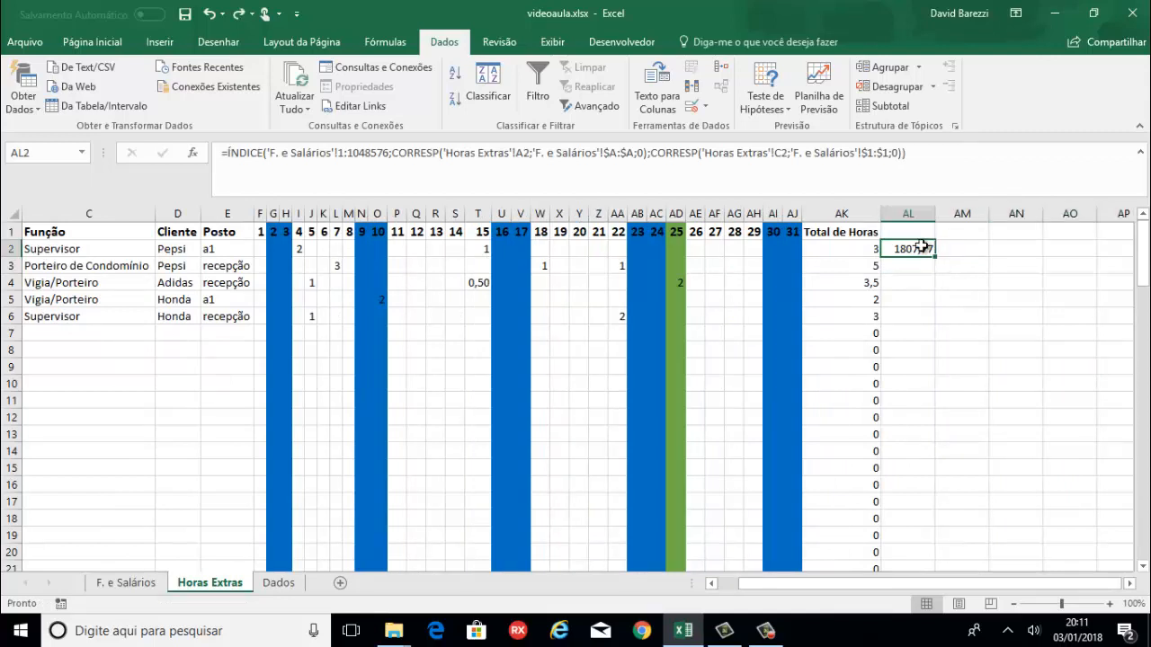
Fill the AL2 formula down to AL9 and examine the references copied into AL3.
drag(938, 258, 938, 376)
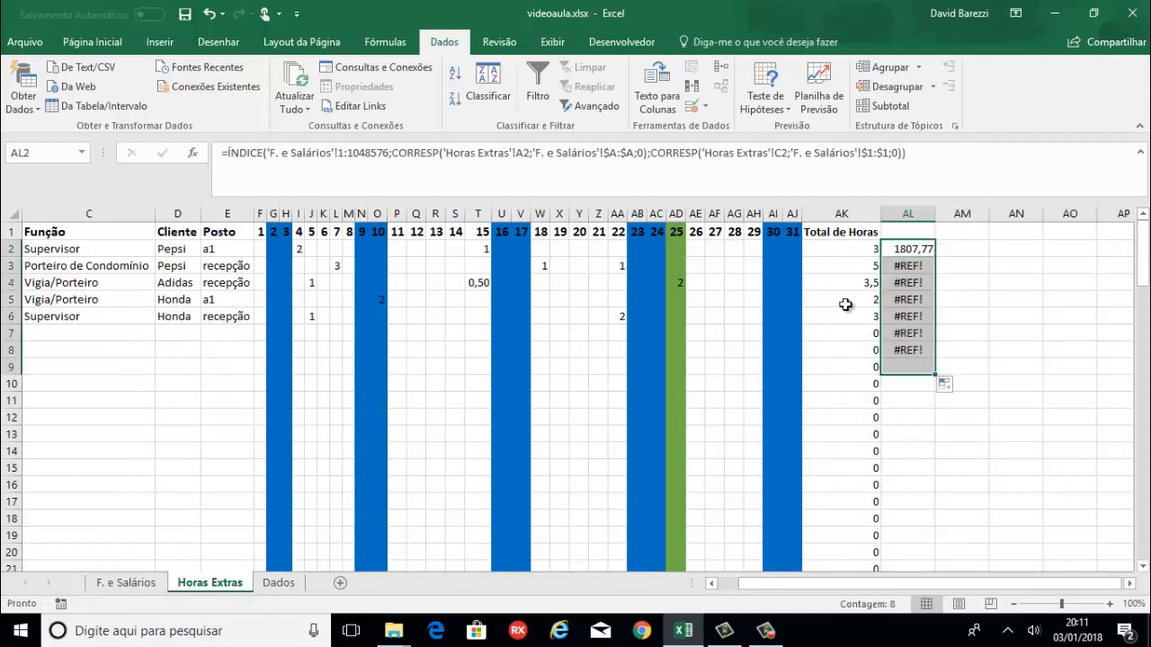
click(909, 265)
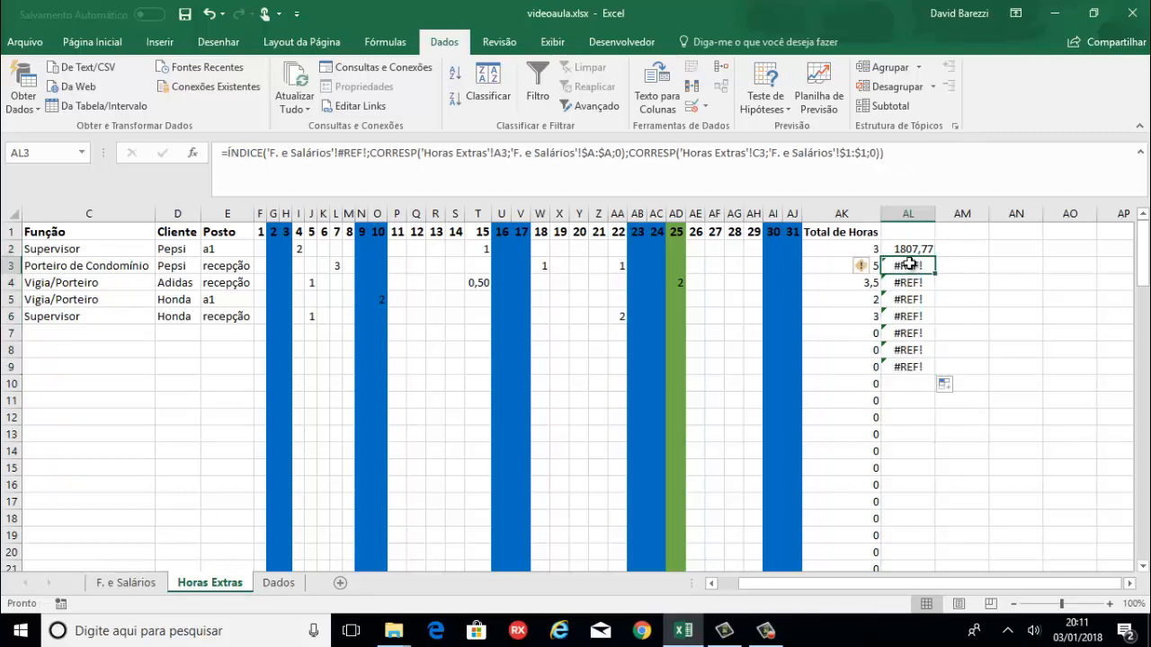
Make the ÍNDICE matrix reference in AL2 absolute as 'F. e Salários'!$1:$1048576 and fill the formula down to AL9.
click(913, 250)
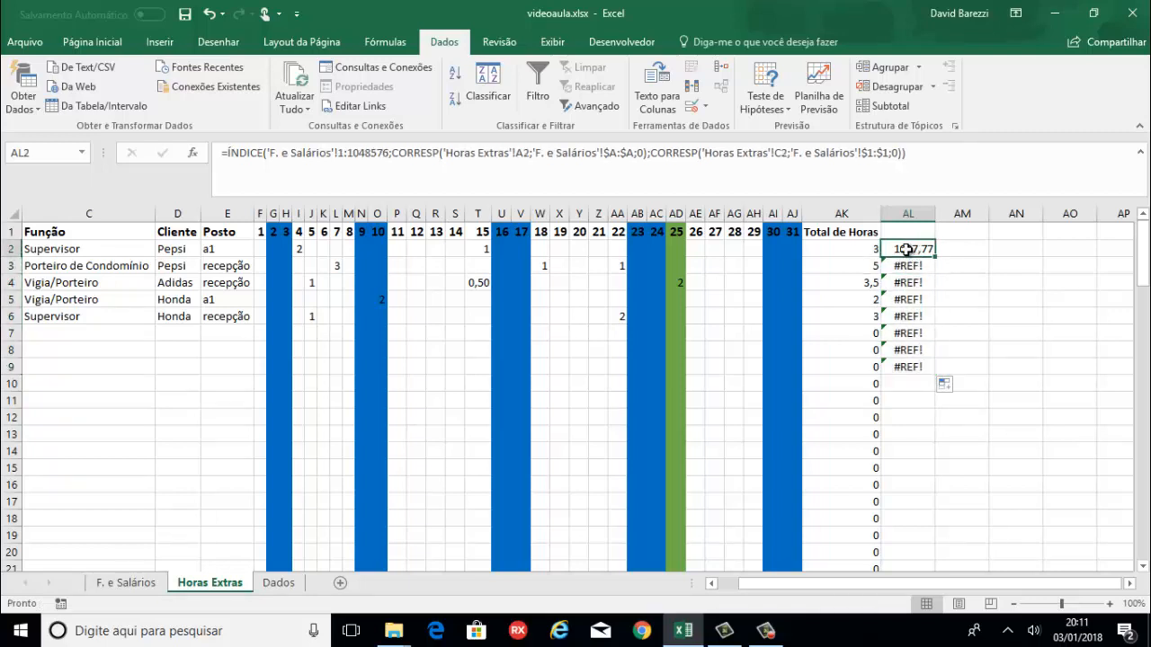
click(350, 155)
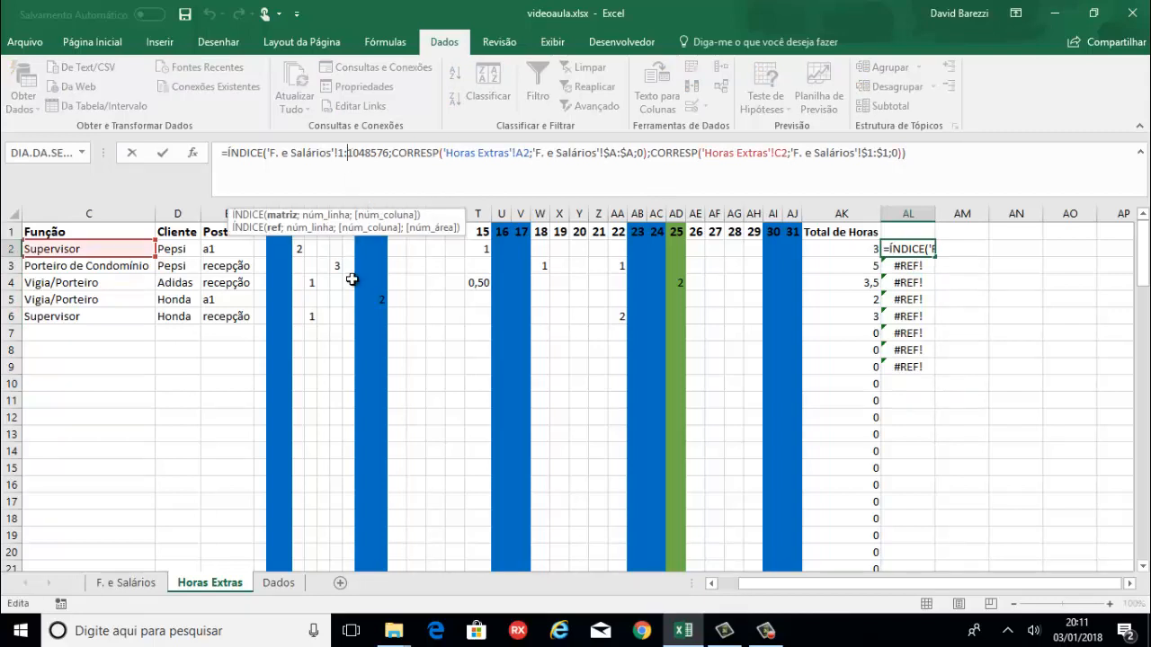
key(F4)
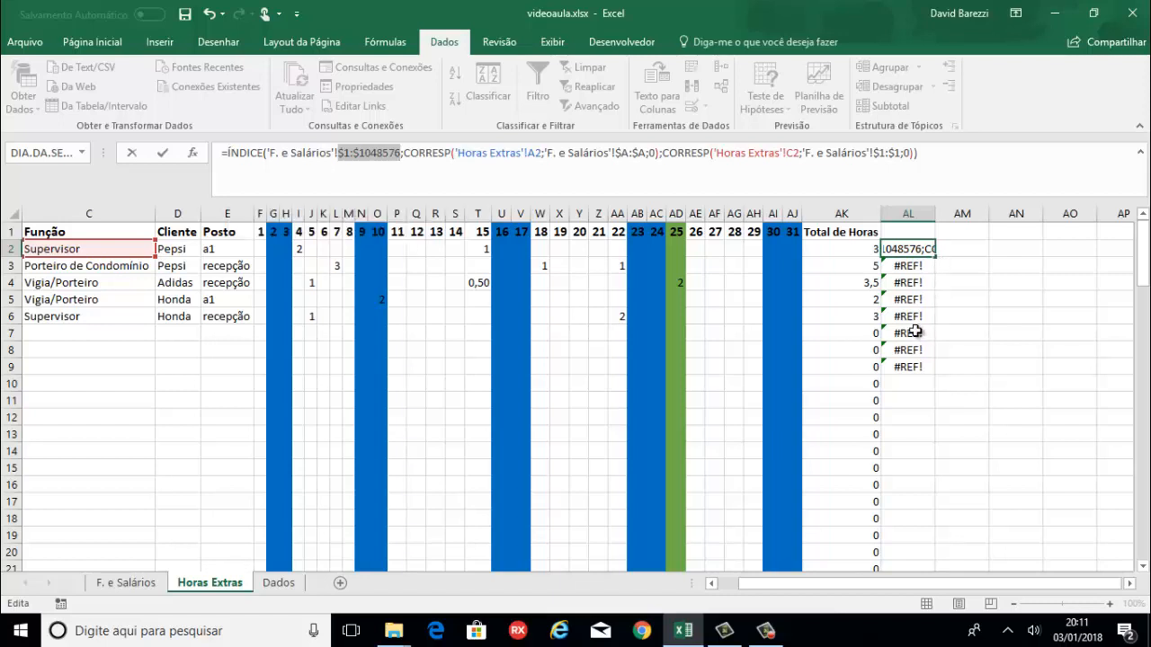
key(Return)
click(923, 250)
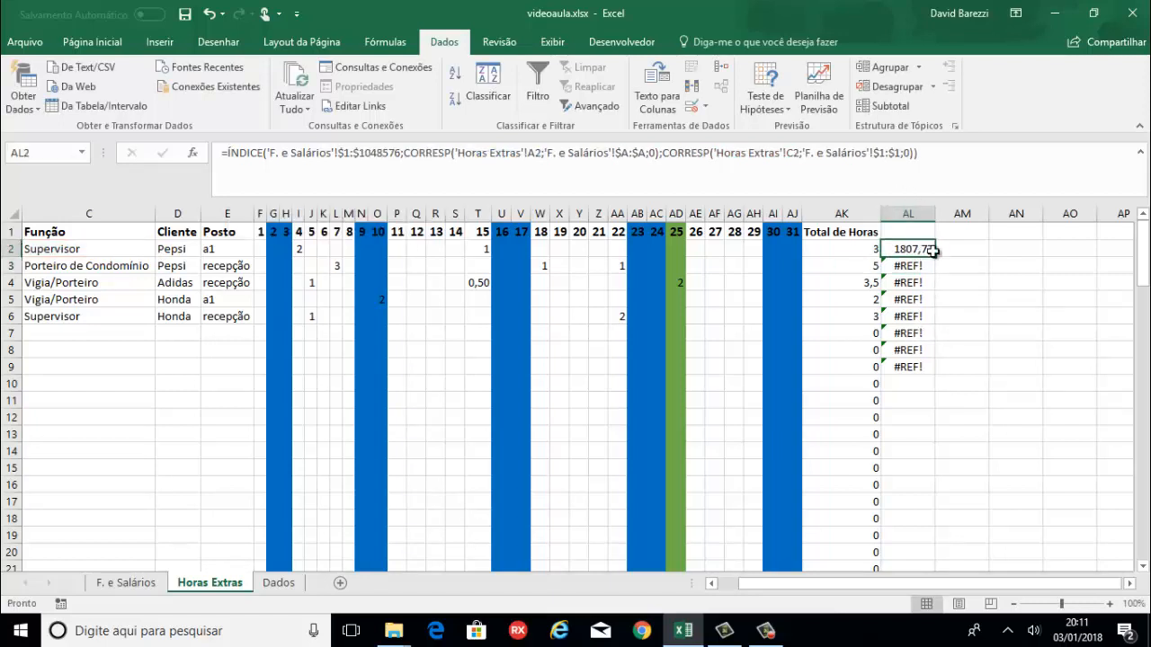
drag(935, 258, 936, 370)
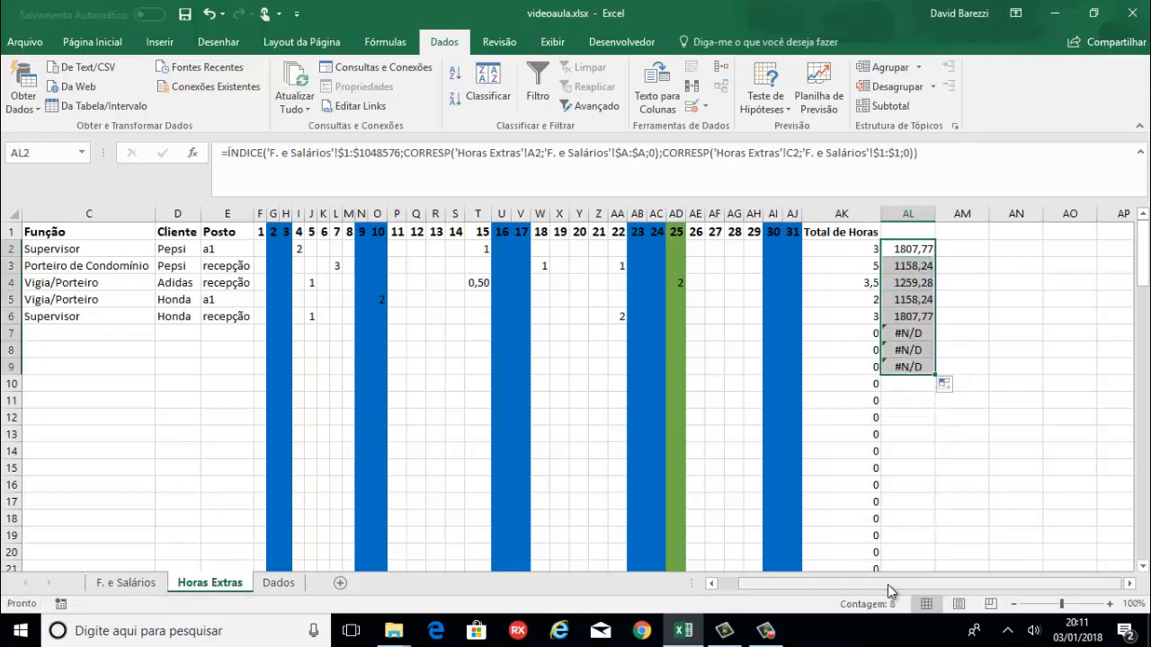
Review the filled salary results against each row's Cidade and Função, following the Divinopolis Vigia/Porteiro row across to AL4.
drag(888, 585, 848, 578)
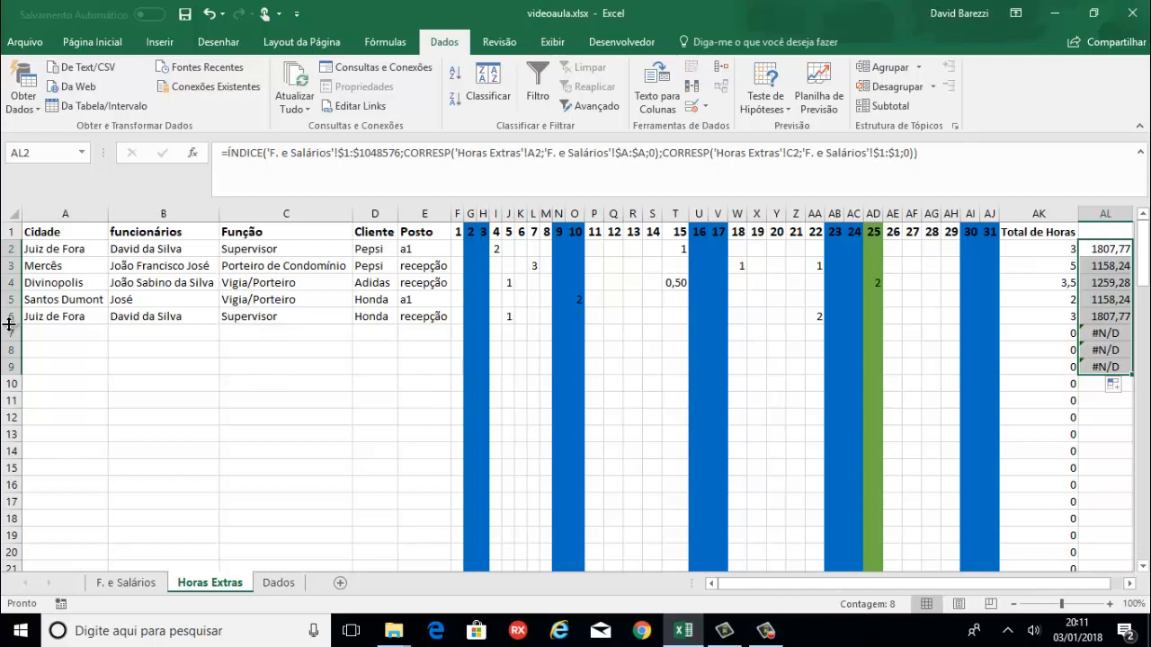
drag(973, 583, 979, 584)
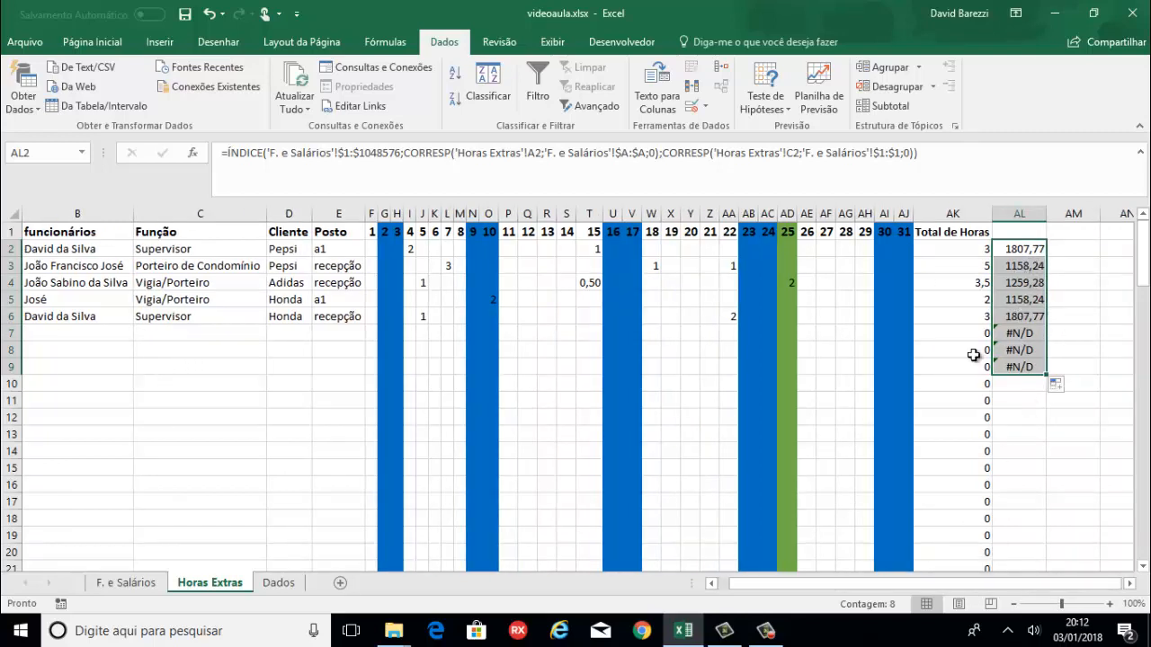
drag(901, 582, 900, 583)
click(270, 283)
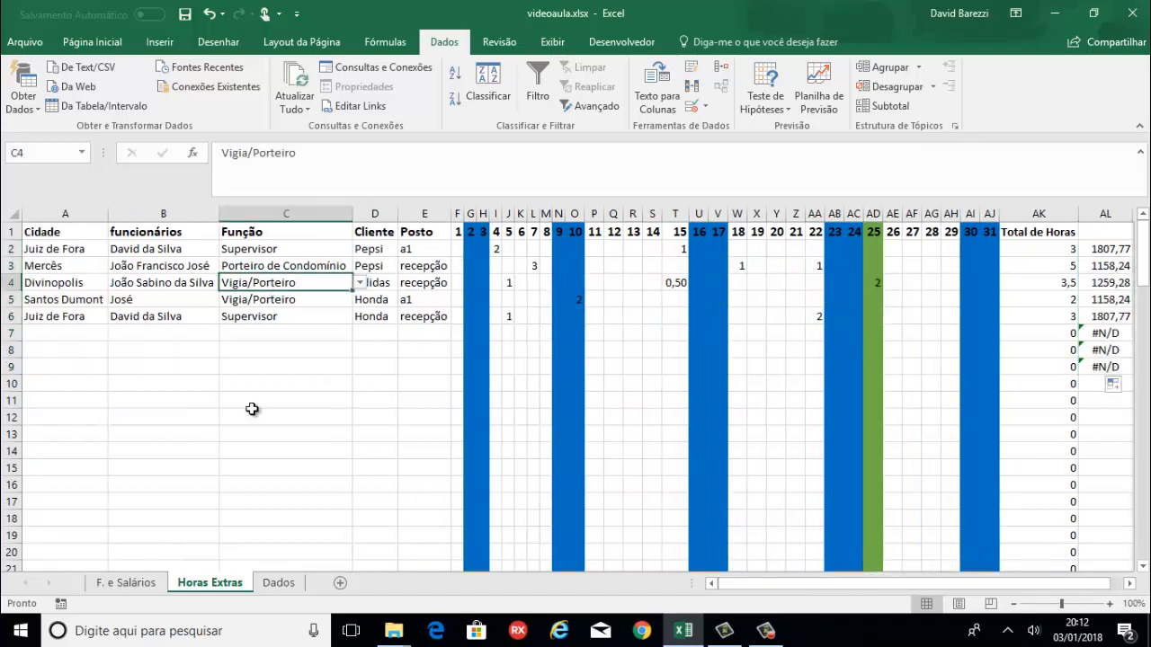
key(Right)
key(Right)
key(Right)
key(Right)
key(Right)
key(Right)
key(Right)
key(Right)
key(Right)
key(Right)
key(Right)
key(Right)
key(Right)
key(Right)
key(Right)
key(Right)
key(Right)
key(Right)
key(Right)
key(Right)
key(Right)
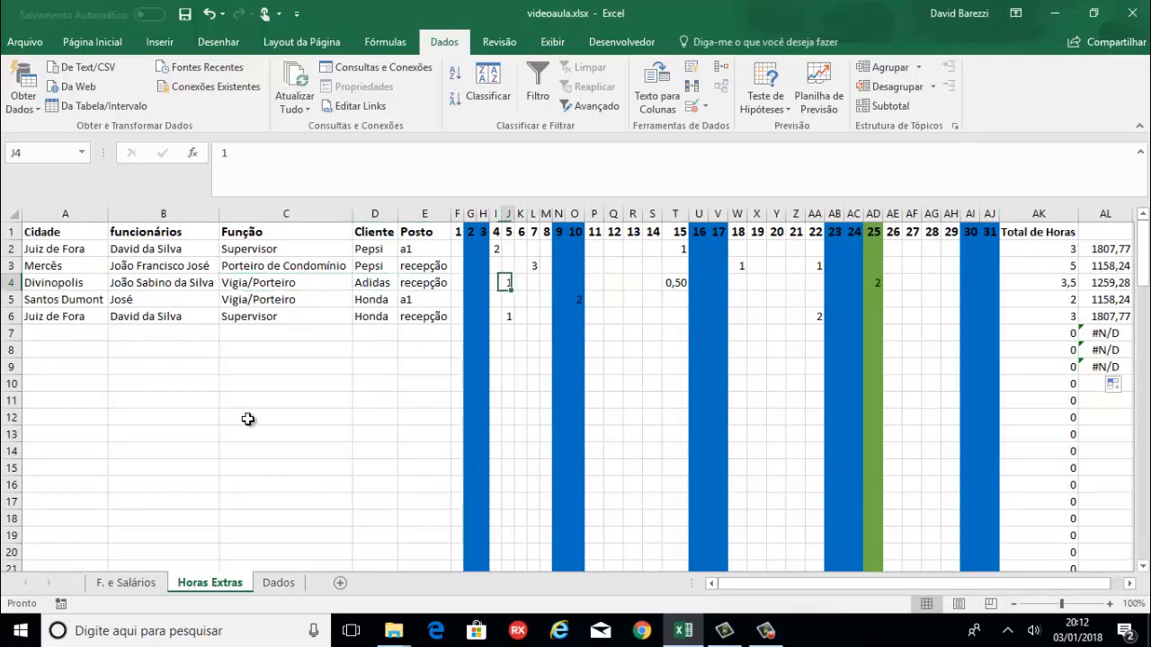
key(Right)
key(Right)
key(Right)
key(Right)
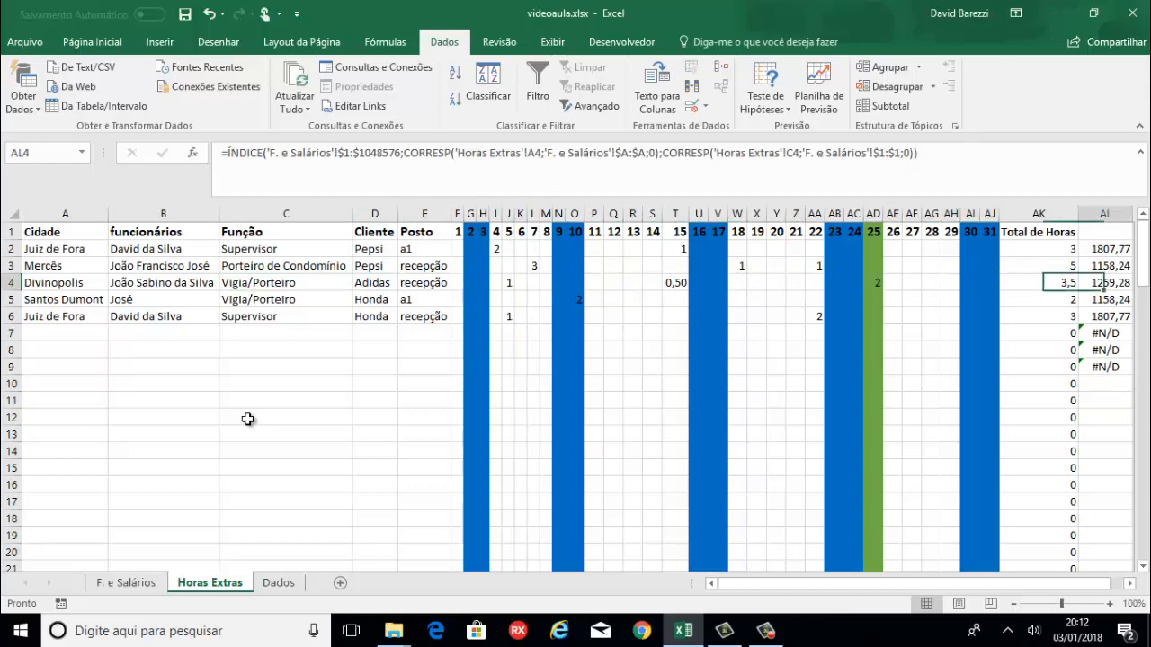
key(Left)
key(Left)
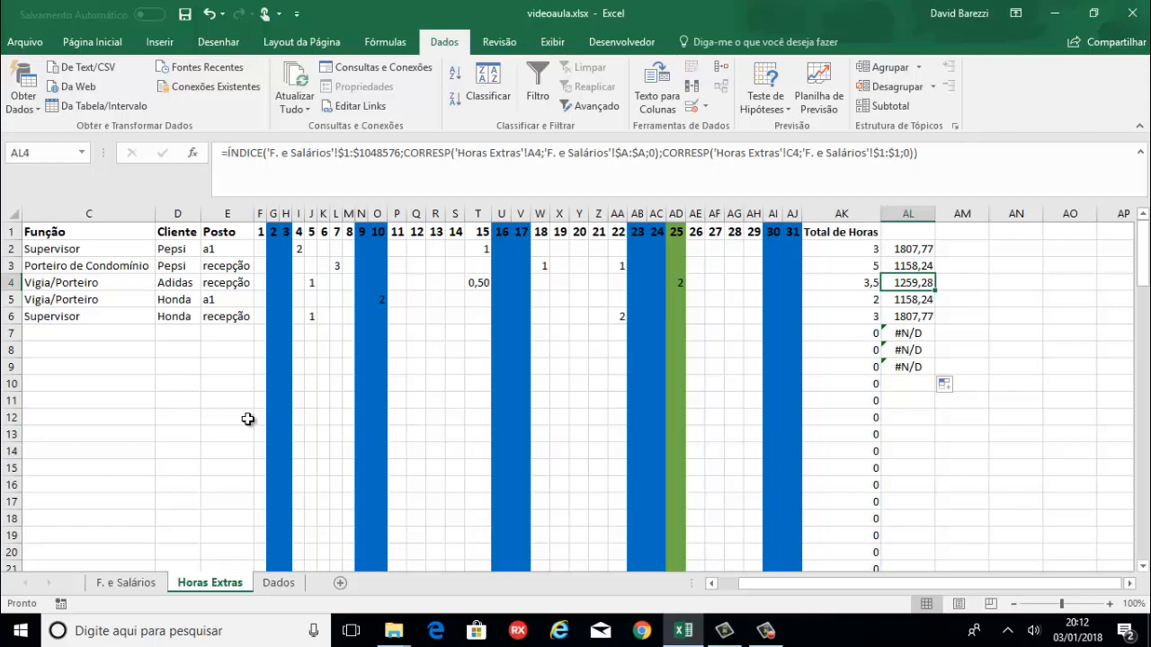
Check the AL5 salary result against the Santos Dumont Vigia/Porteiro entry in the same row.
key(Down)
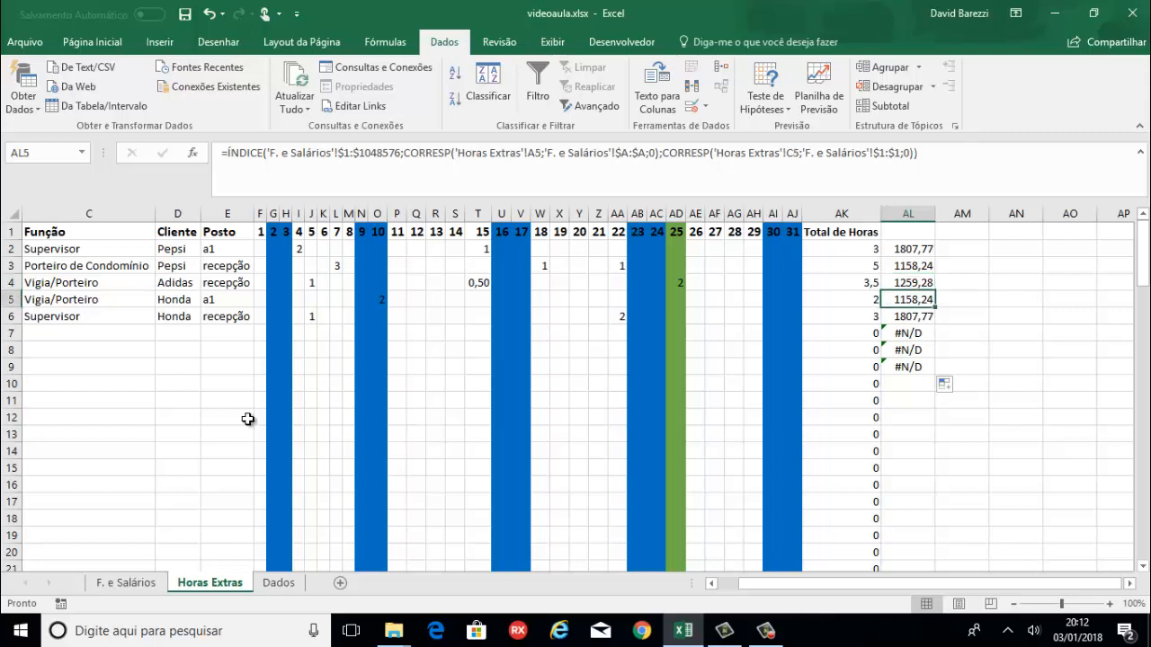
key(Left)
key(Left)
key(Left)
key(Left)
key(Left)
key(Left)
key(Left)
key(Left)
key(Left)
key(Left)
key(Left)
key(Left)
key(Left)
key(Left)
key(Left)
key(Left)
key(Left)
key(Left)
key(Left)
key(Left)
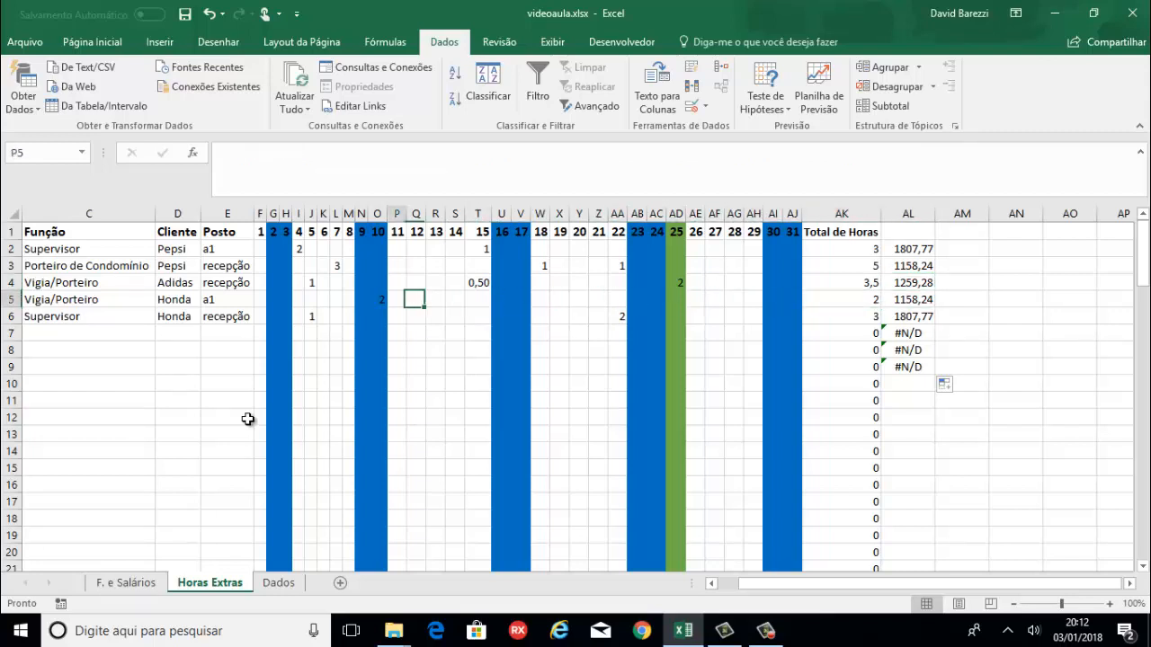
key(Left)
key(Left)
key(Left)
key(Right)
key(Right)
key(Right)
key(Right)
key(Right)
key(Right)
key(Right)
key(Right)
key(Right)
key(Right)
key(Right)
key(Right)
key(Right)
key(Right)
key(Right)
key(Right)
key(Right)
key(Right)
key(Right)
key(Right)
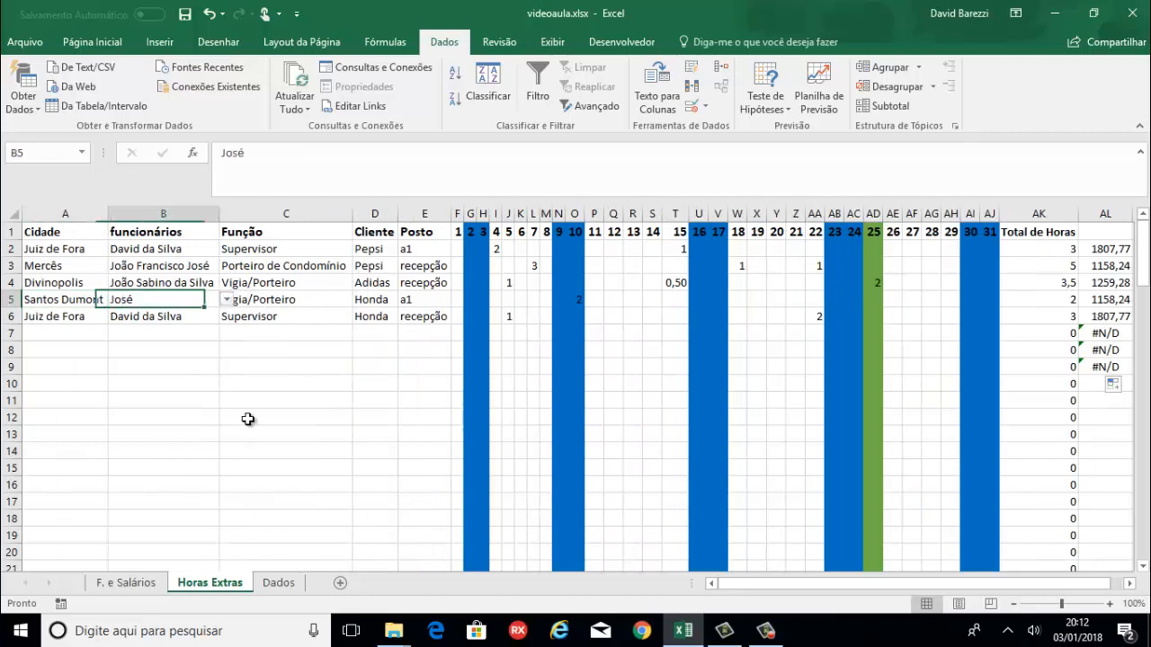
key(Right)
key(Right)
key(Right)
key(Right)
key(Right)
key(Right)
key(Right)
key(Right)
key(Right)
key(Right)
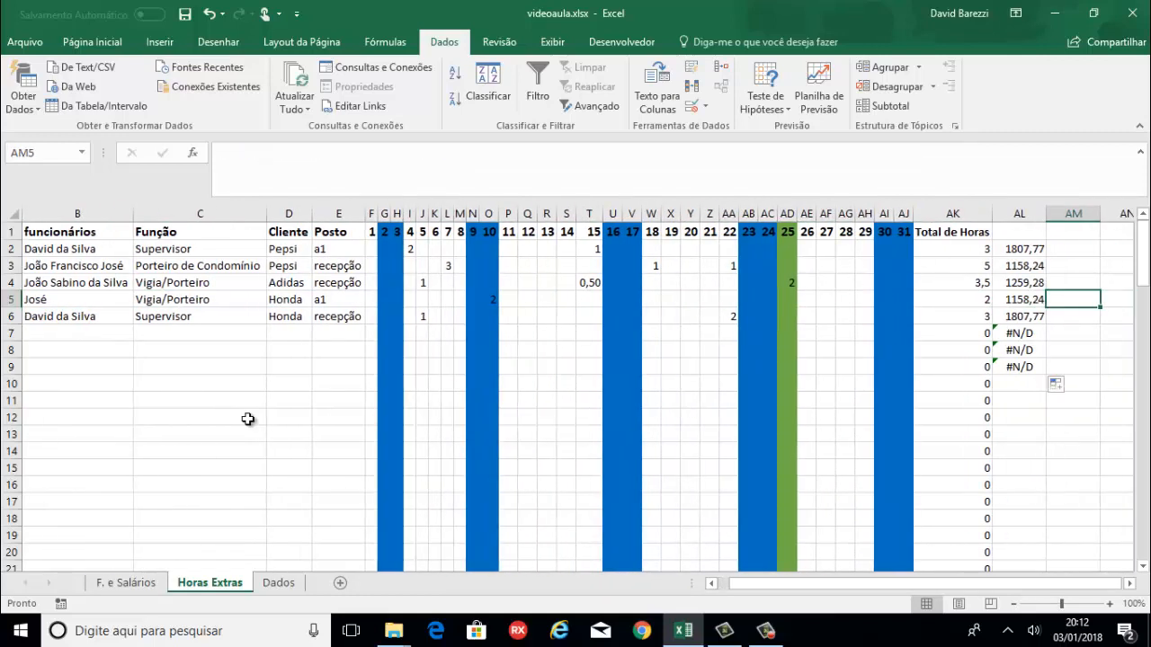
key(Left)
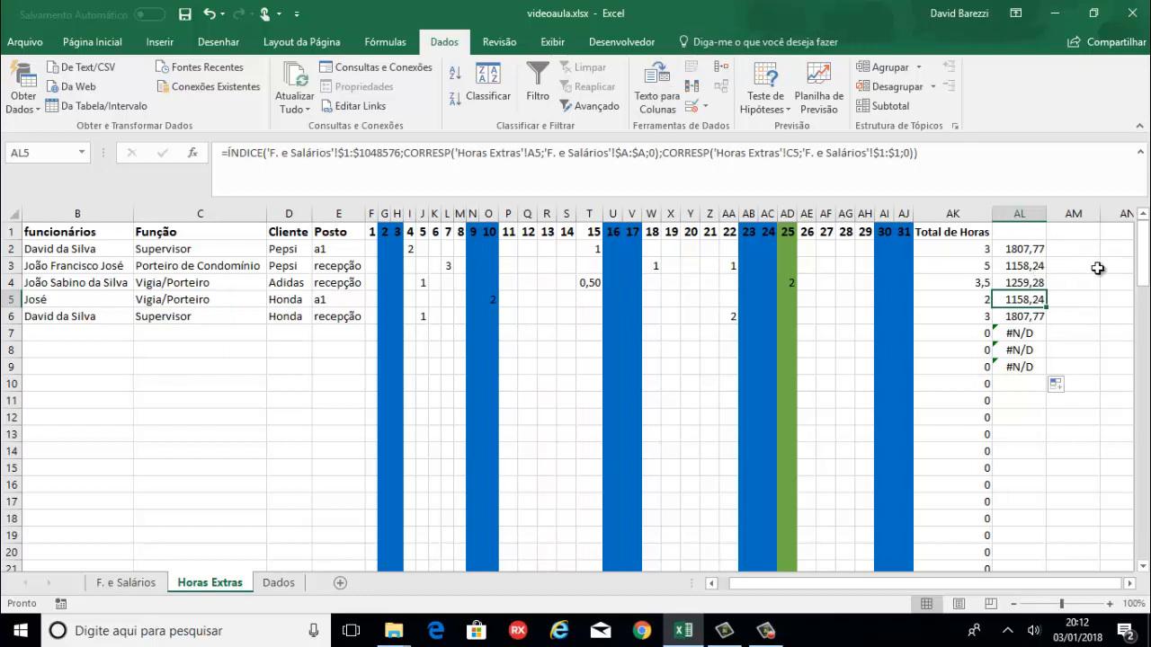
Enter the example formula =ÍNDICE(B1:AJ8;4;7) in AM2 to demonstrate fixed row and column numbers.
click(1077, 248)
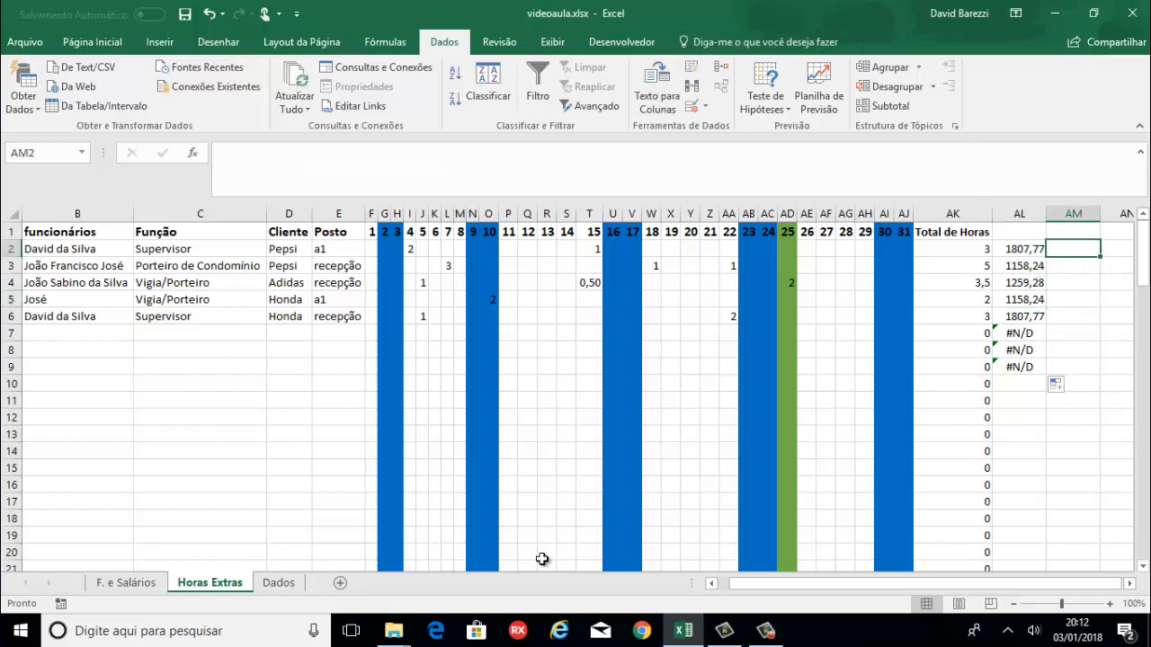
text(=)
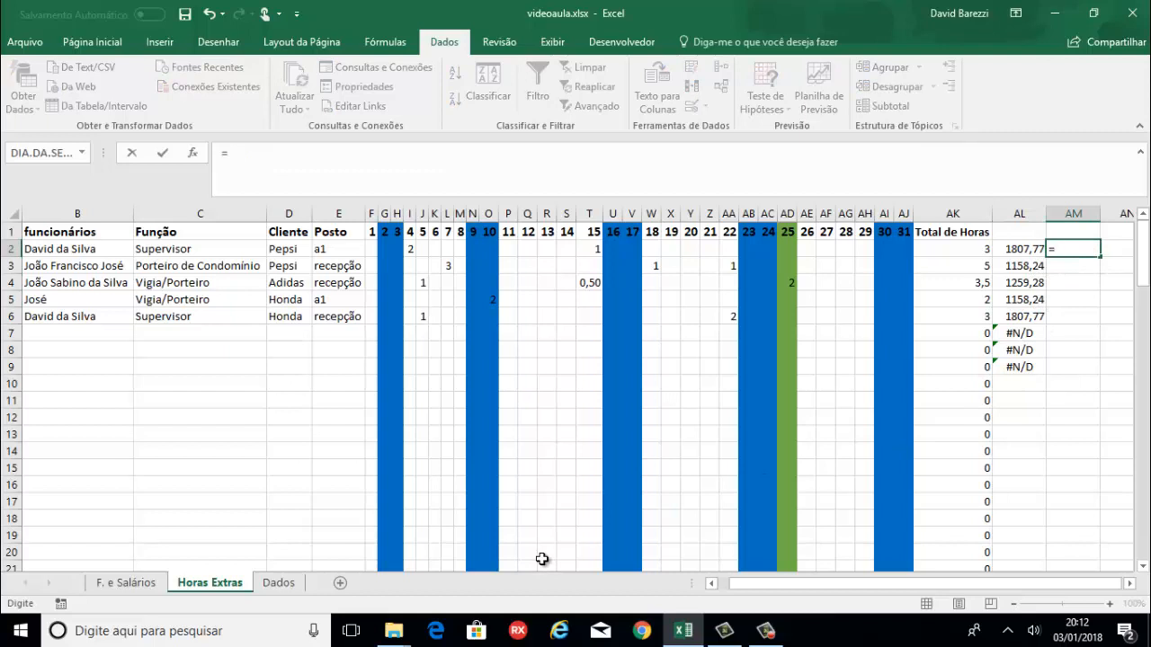
text(inde)
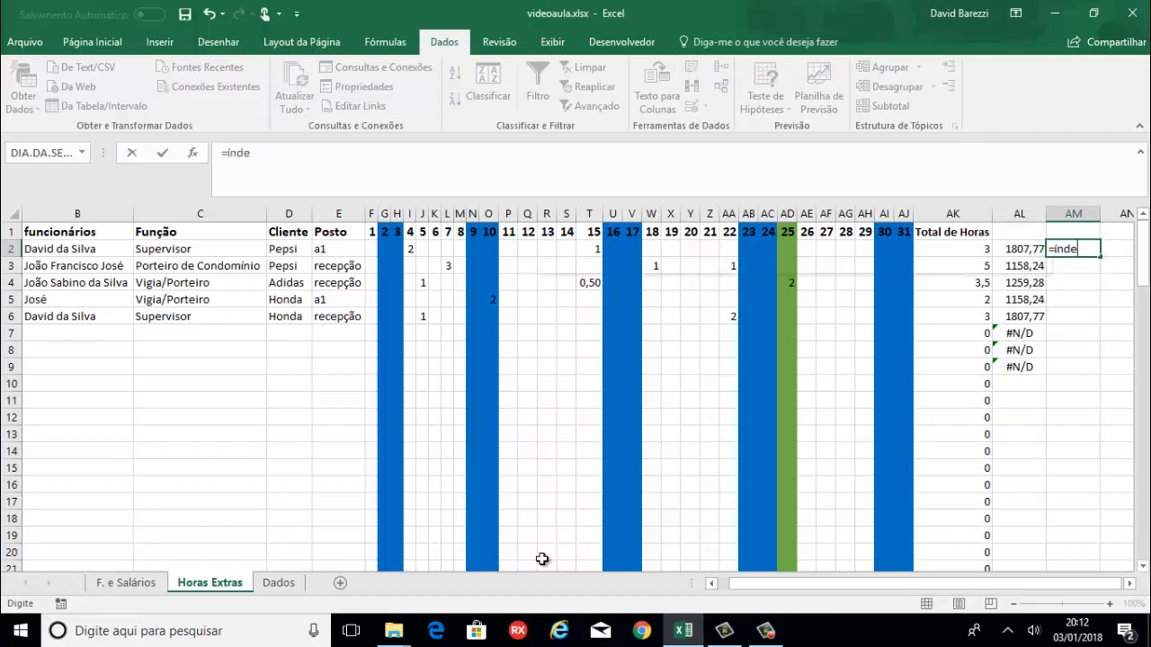
key(BackSpace)
text(i)
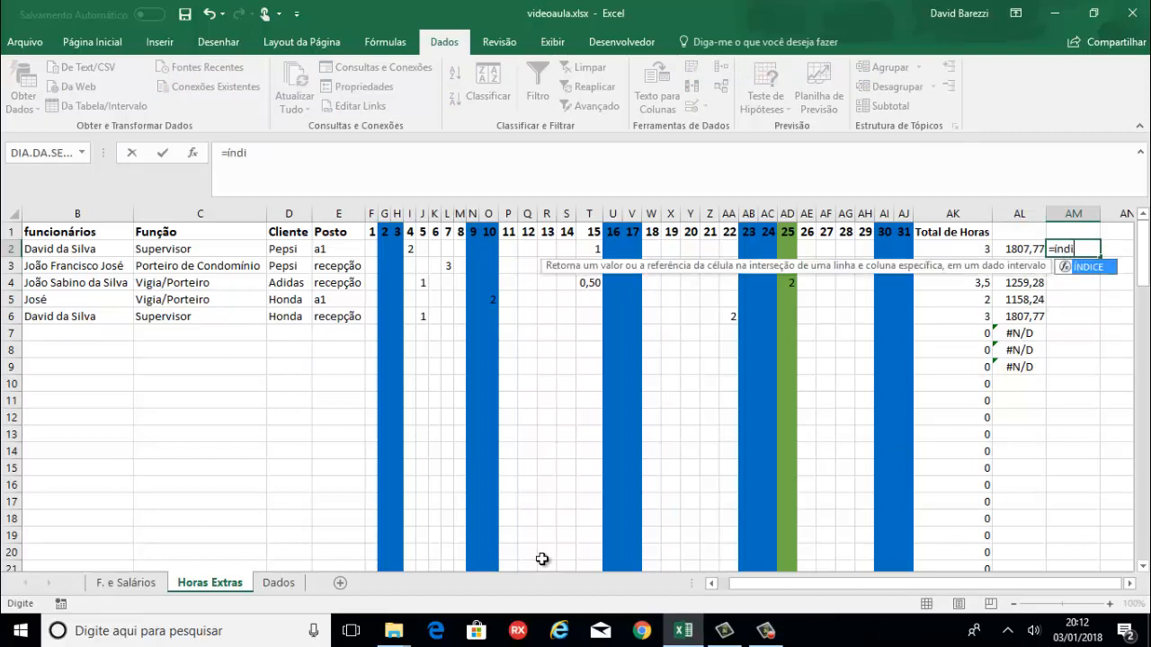
text(ce()
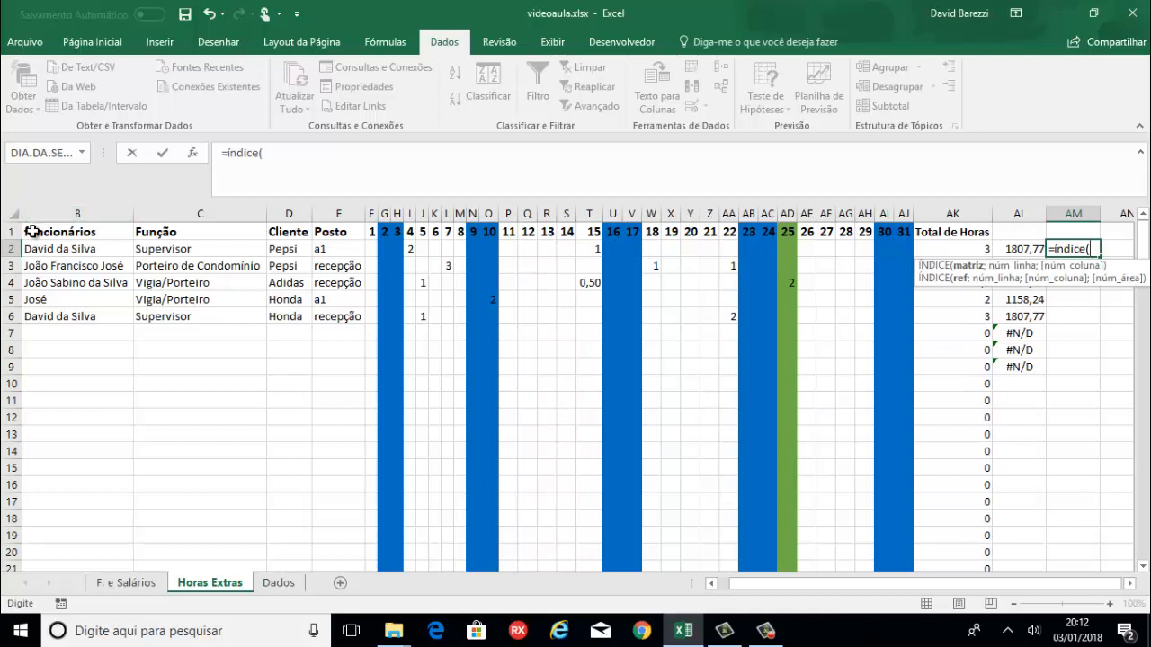
drag(32, 232, 904, 347)
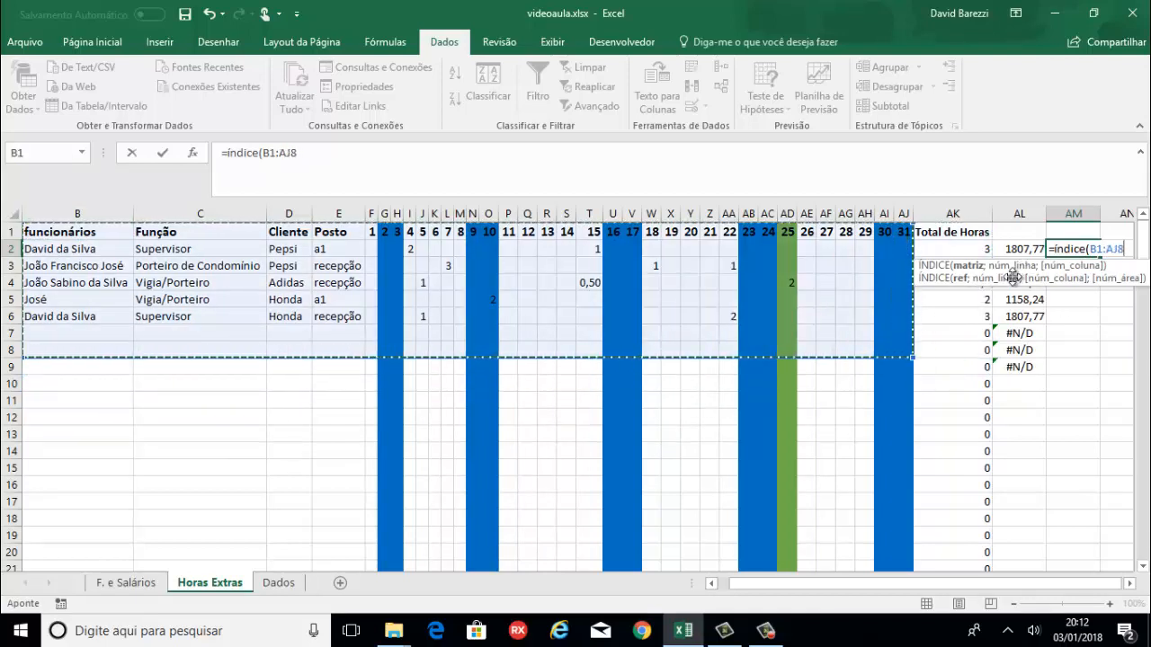
text(;)
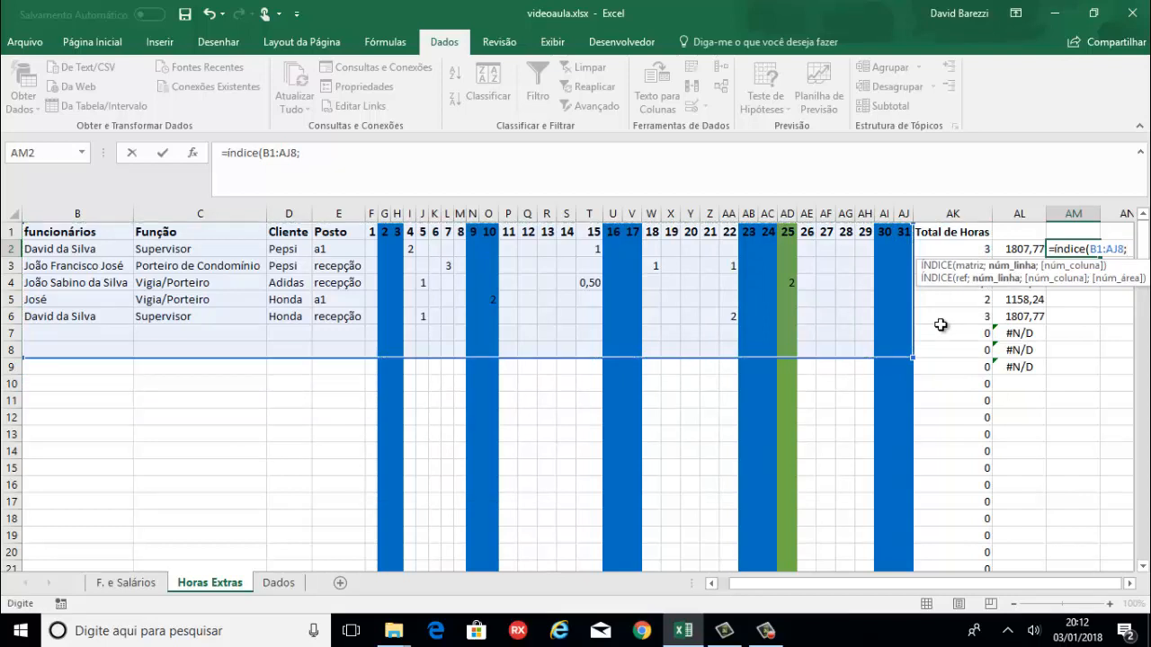
text(4;)
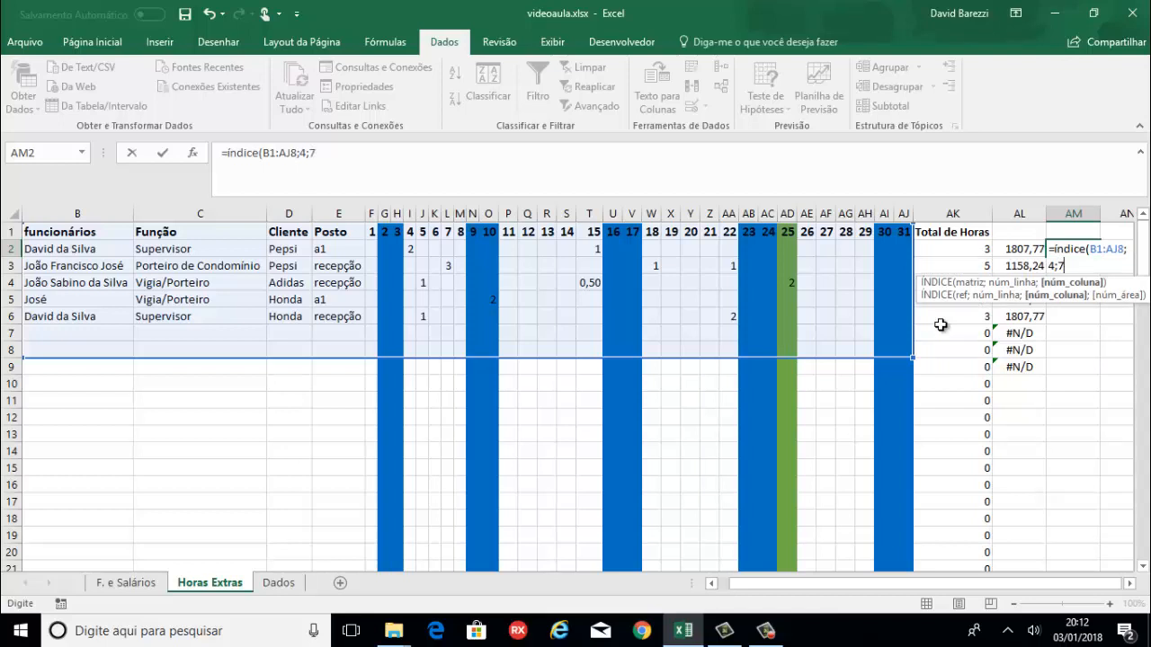
text(7))
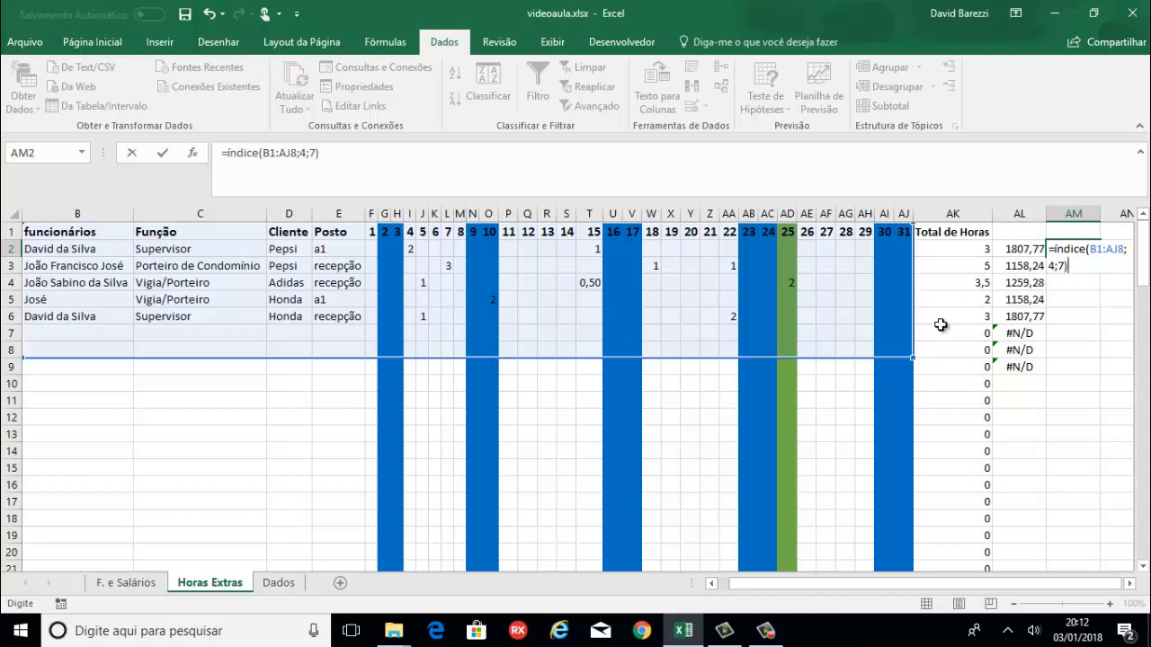
key(Return)
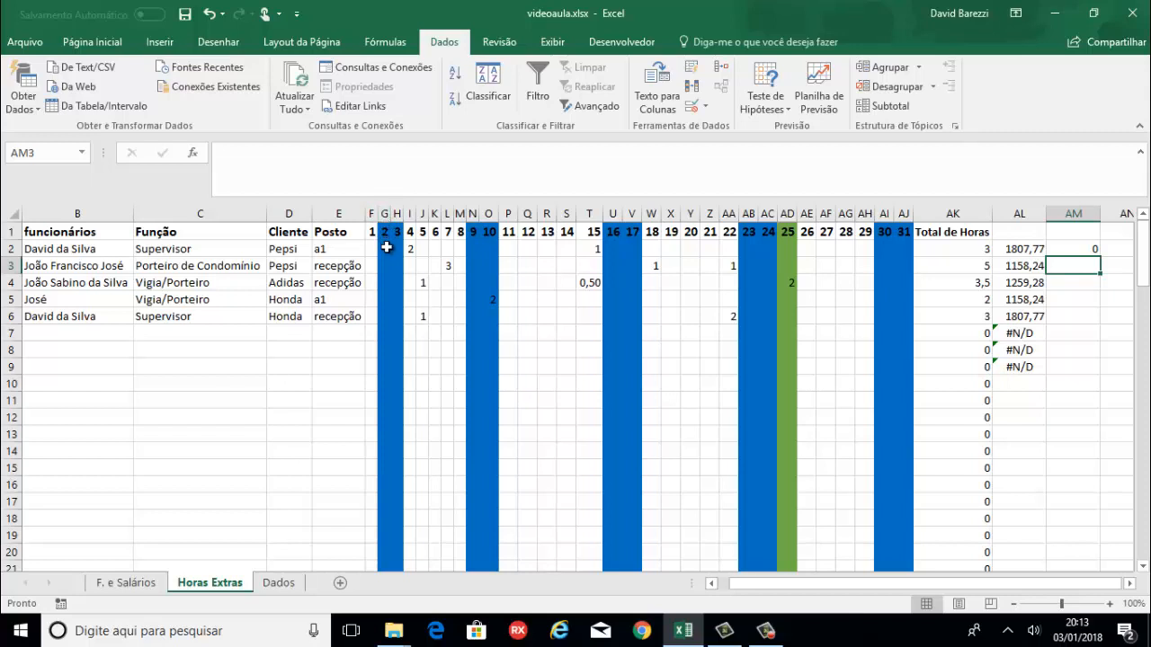
Point out cell G4 for the example's row and column lookup, and delete the example formula from AM2.
click(383, 284)
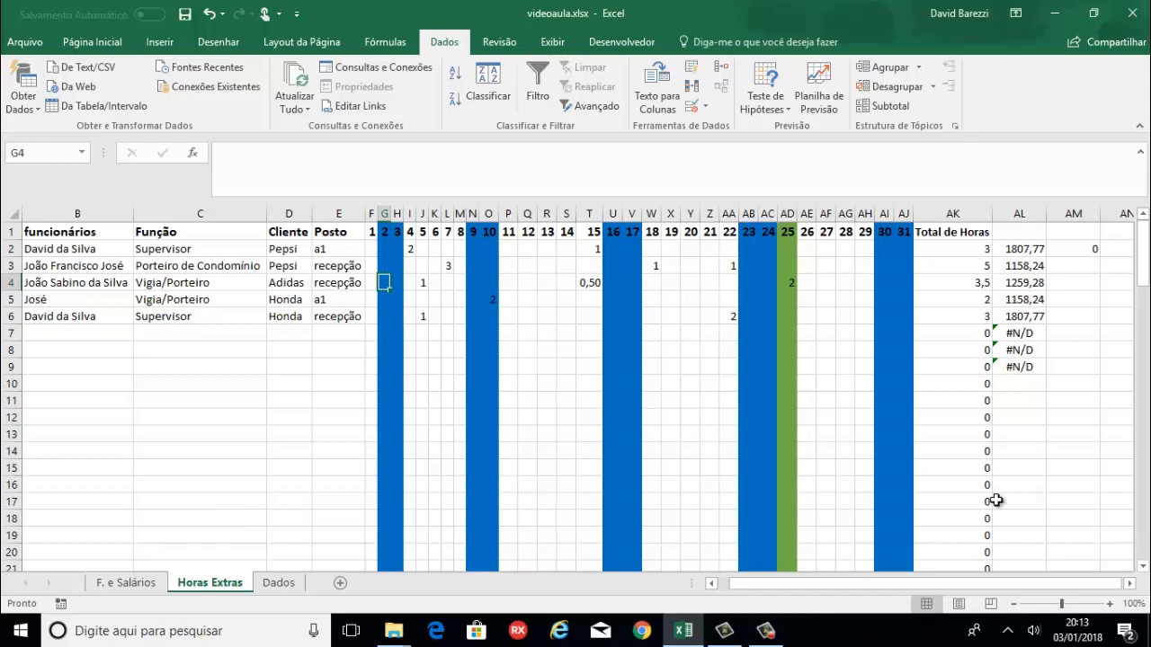
click(1090, 248)
key(Delete)
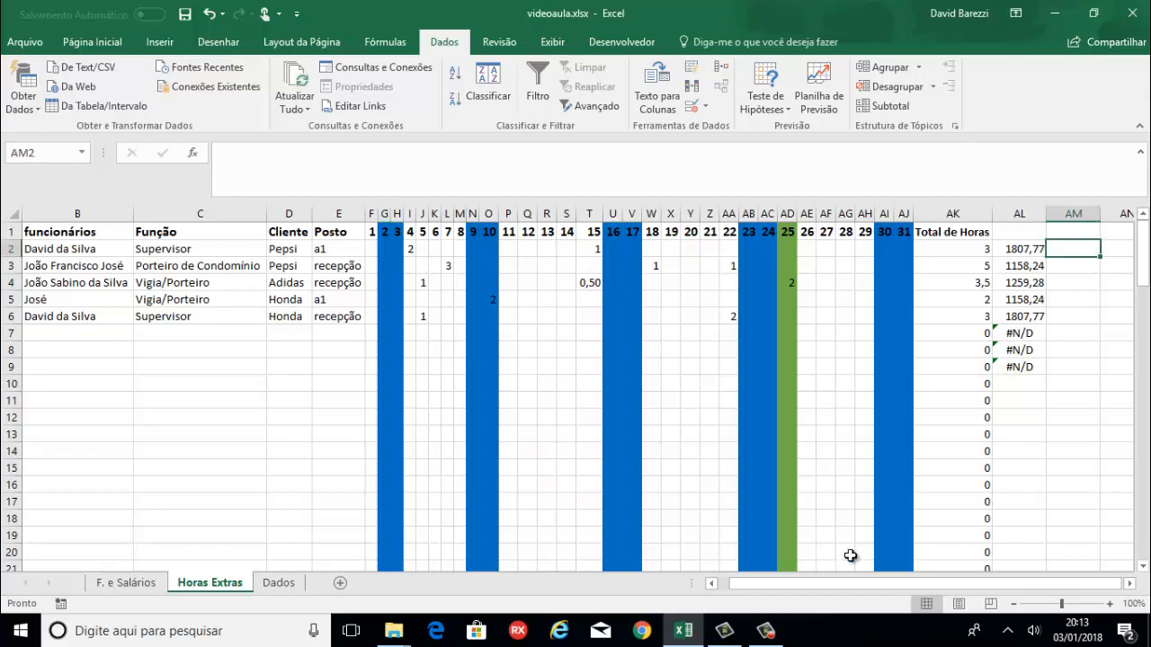
Review how the AL2 formula matches Cidade and Função in Horas Extras with the rows and columns of F. e Salários.
drag(937, 585, 850, 623)
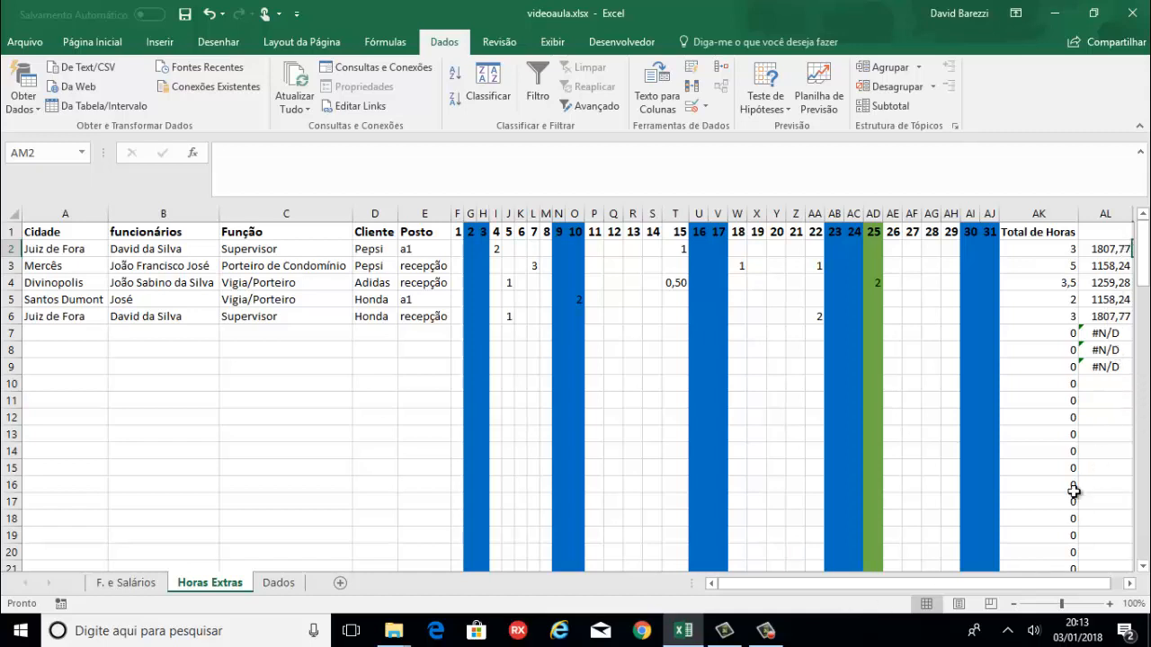
drag(903, 584, 917, 584)
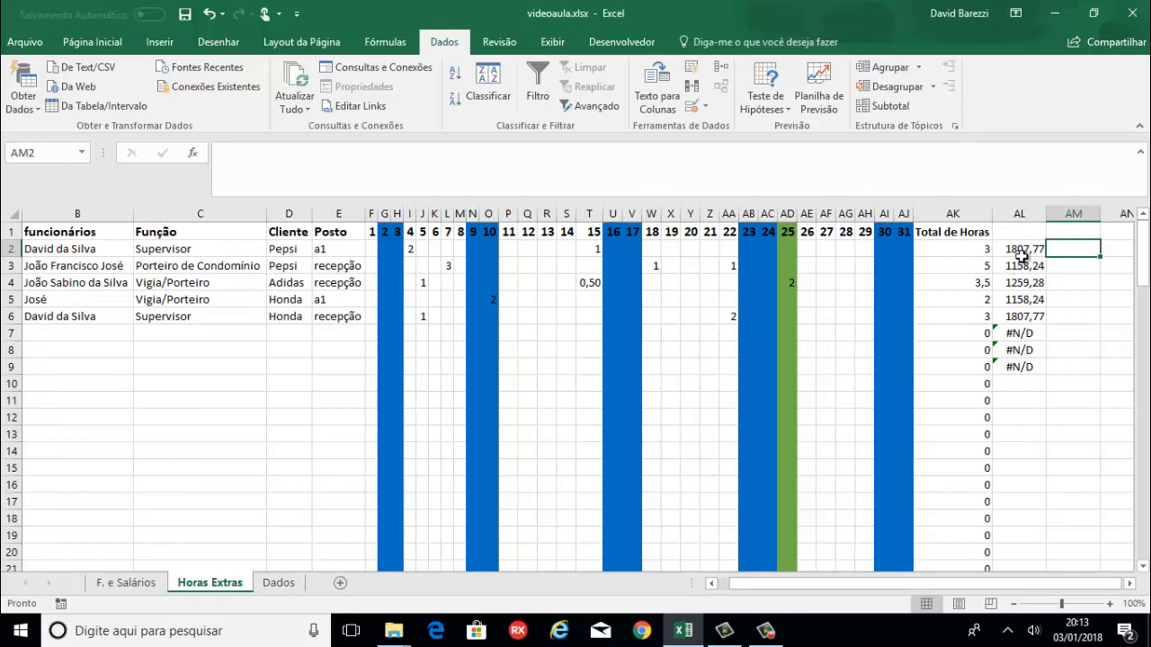
click(126, 583)
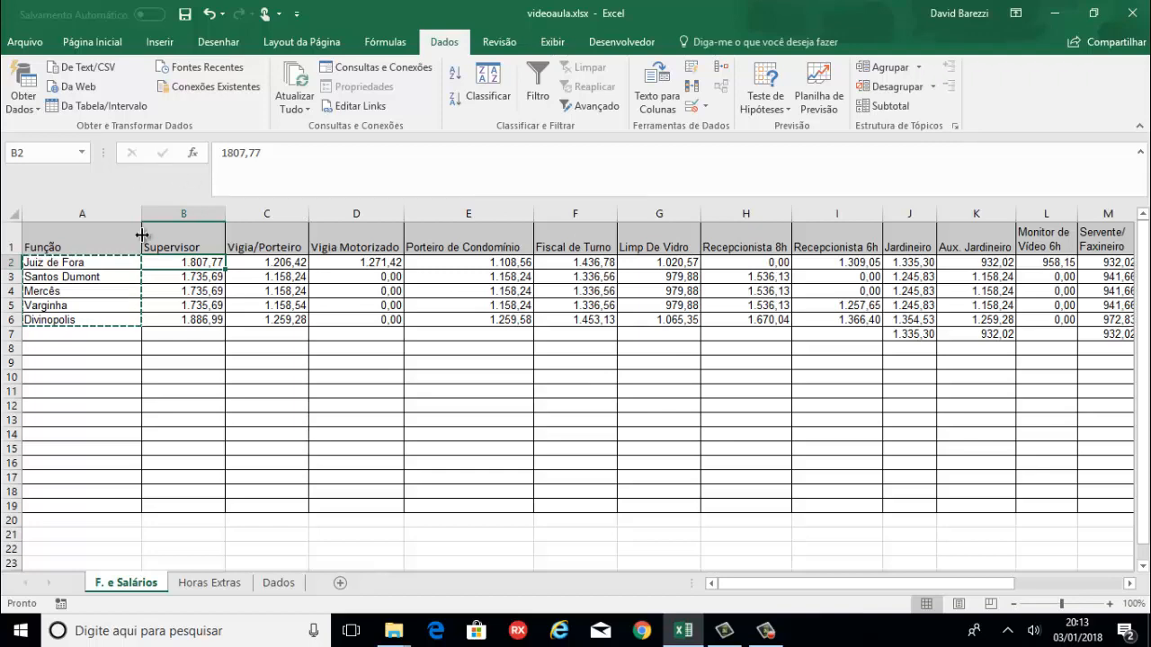
click(209, 583)
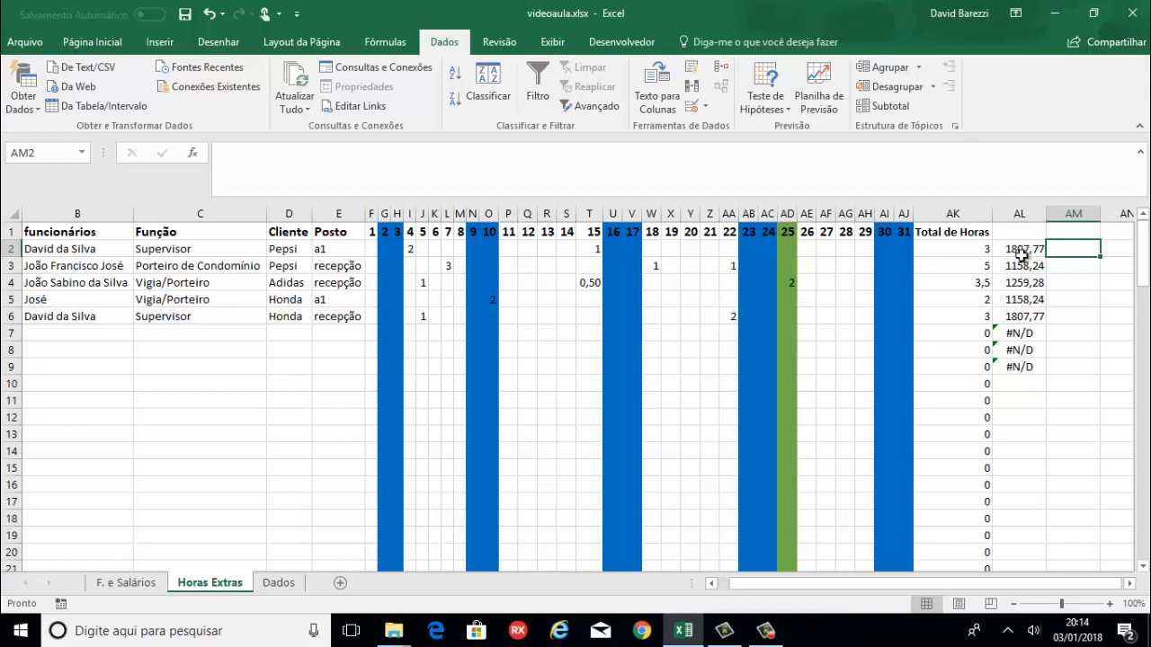
click(131, 583)
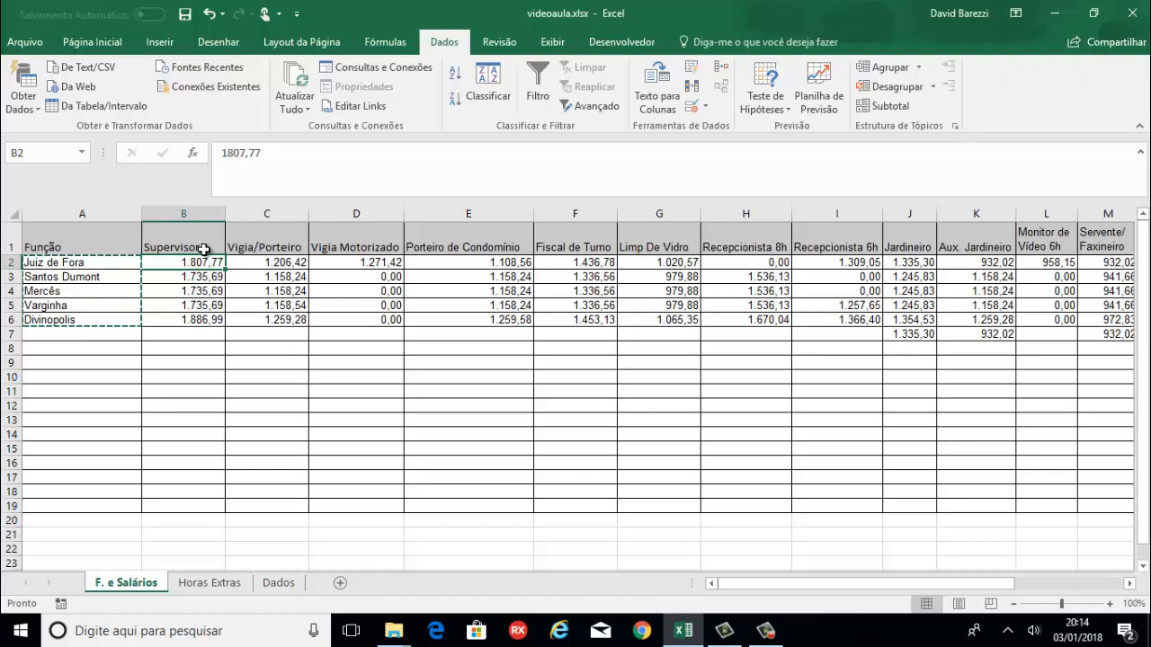
click(210, 583)
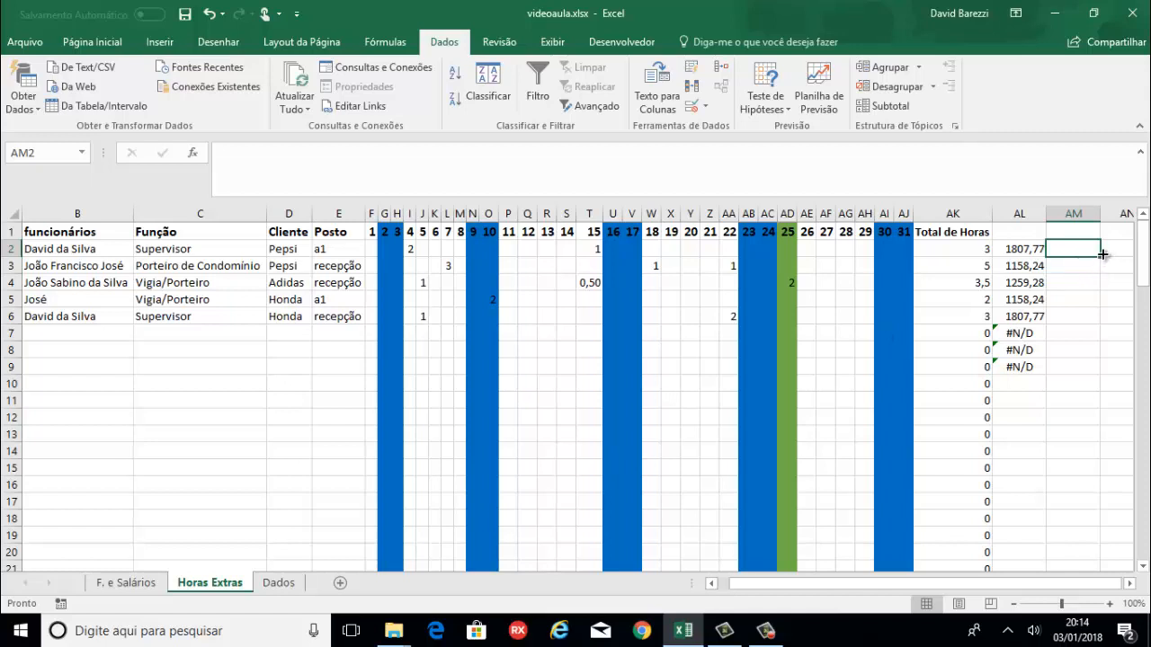
click(1040, 254)
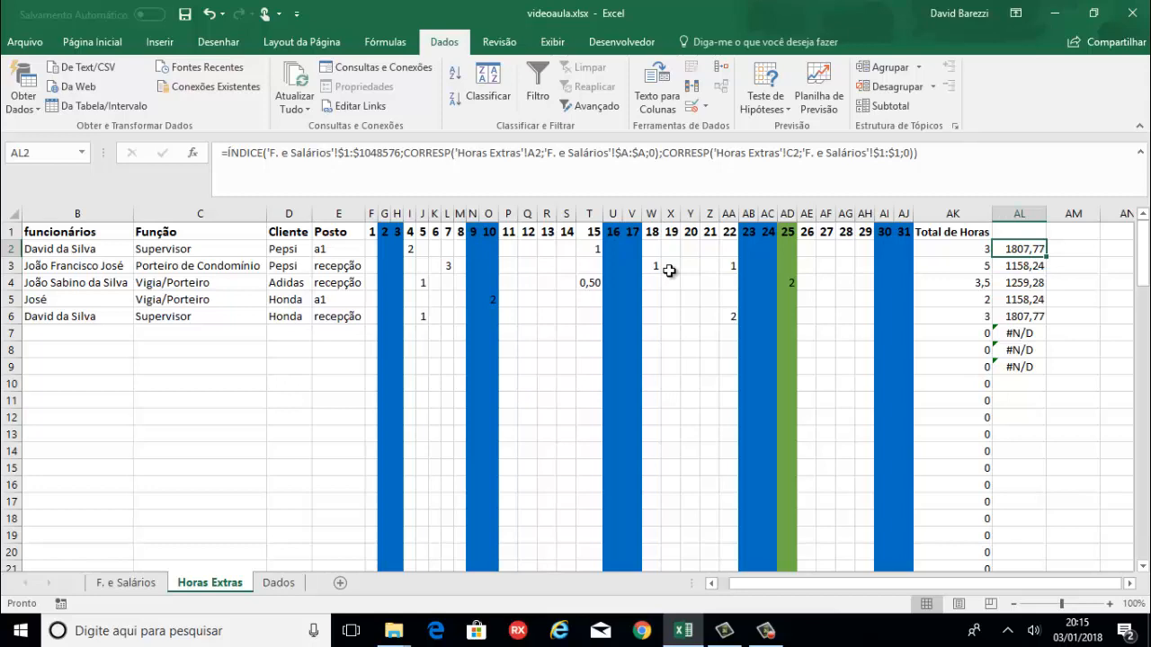
click(126, 583)
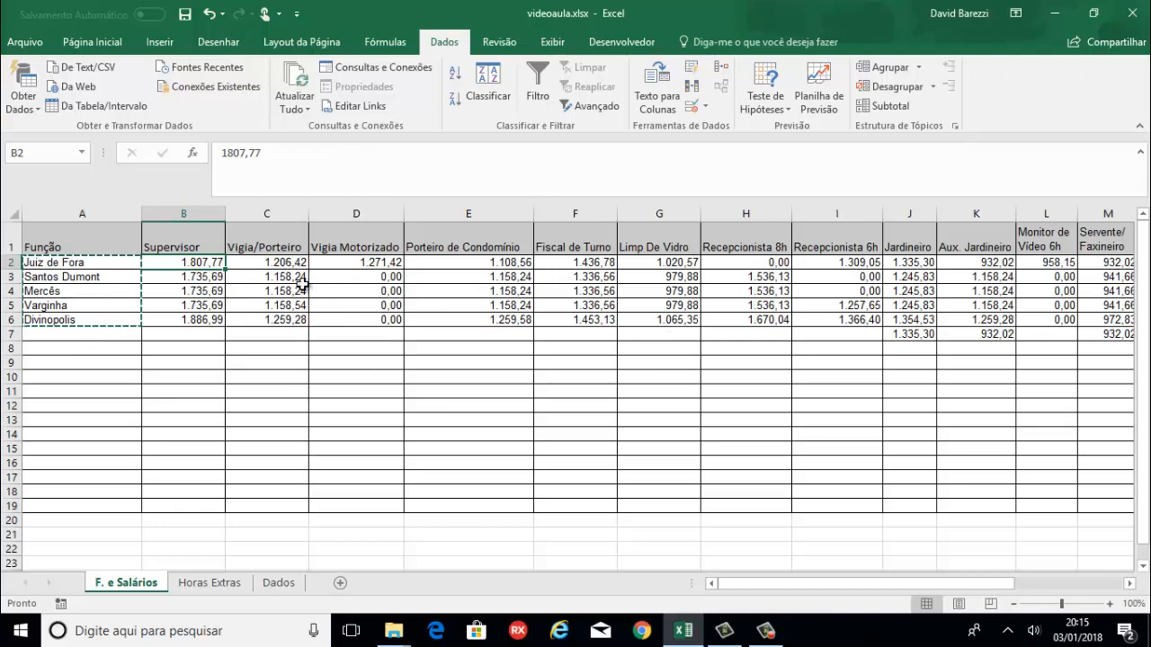
click(199, 584)
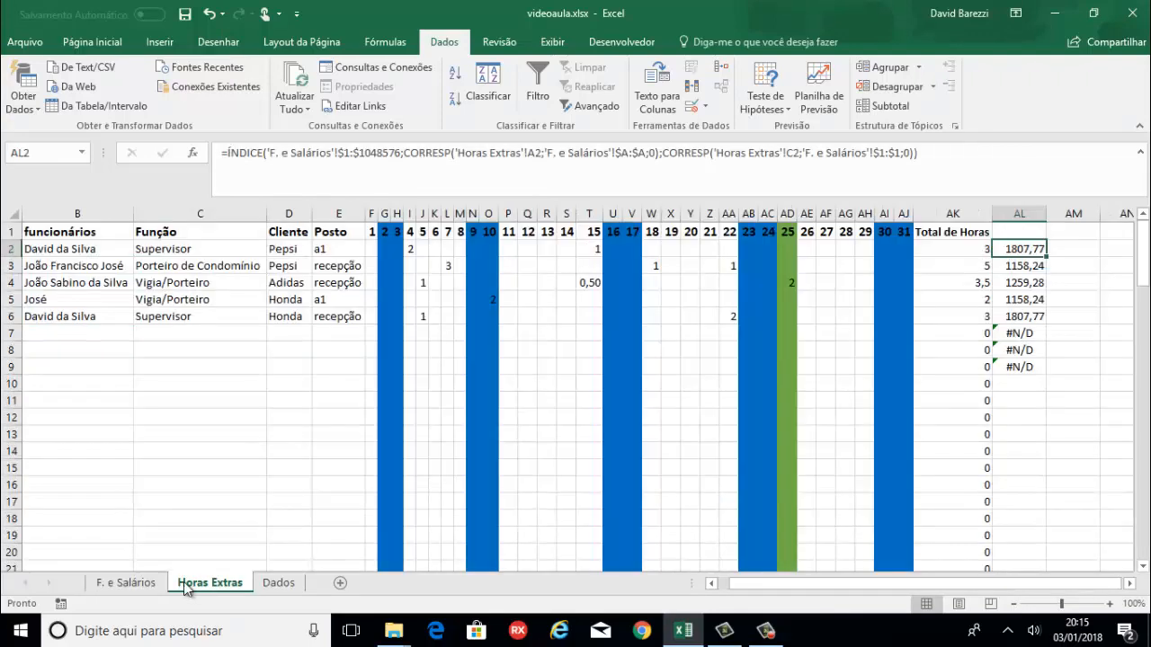